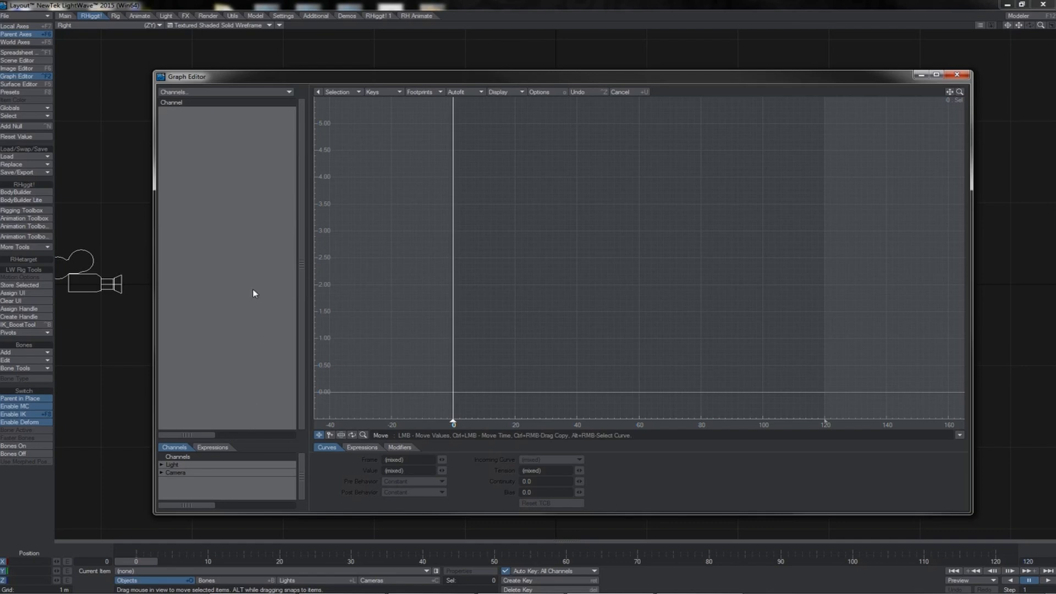
Step: Enlarge the Graph Editor's scene channel list and examine its expressions area, plus the curve, expression and modifier settings below the graph
drag(231, 444, 234, 414)
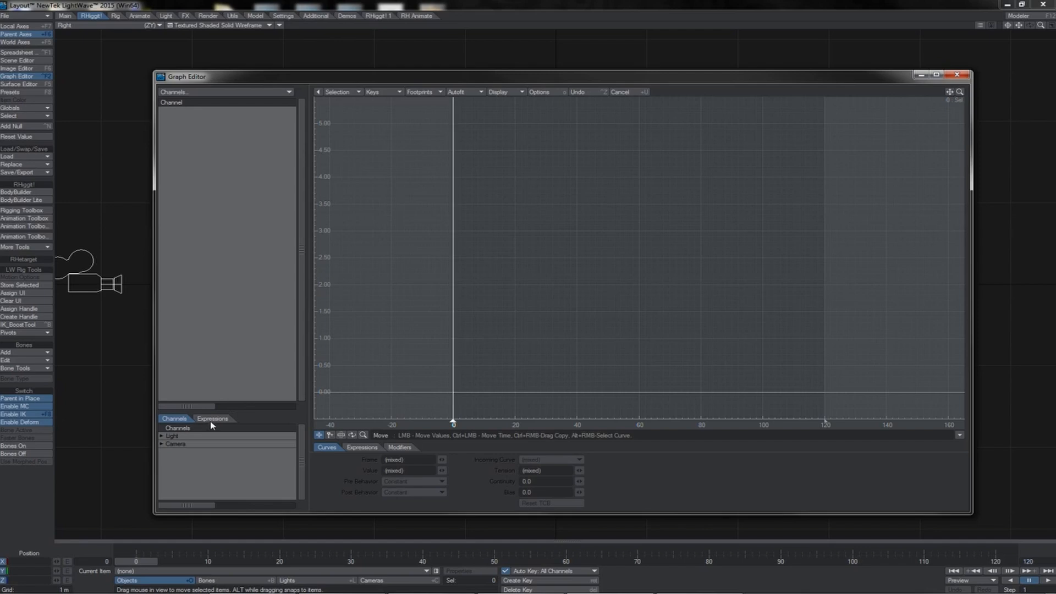
click(212, 418)
click(184, 419)
click(363, 447)
click(399, 448)
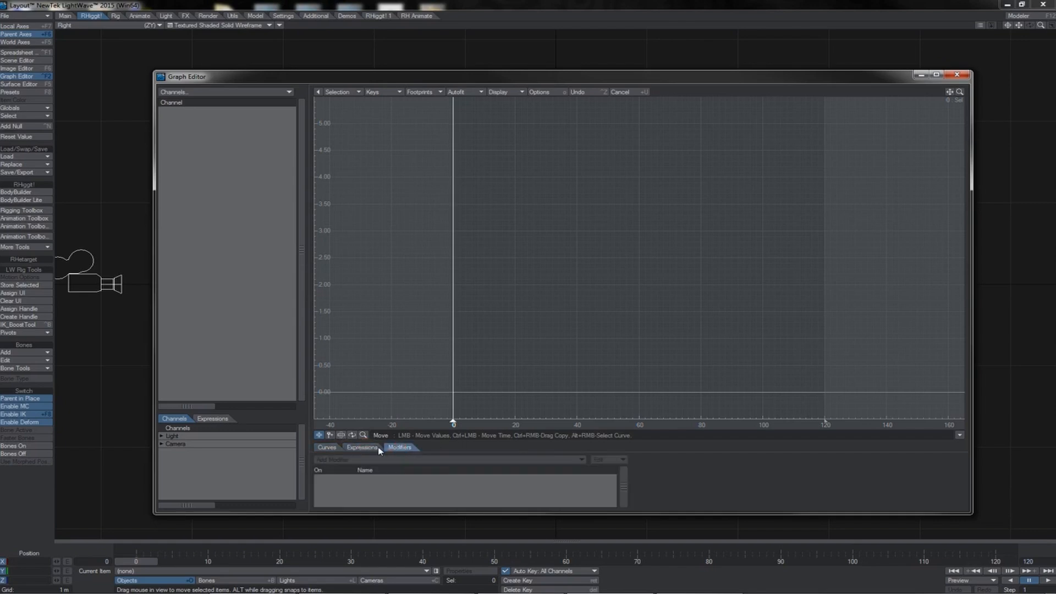
click(377, 449)
click(395, 448)
click(374, 448)
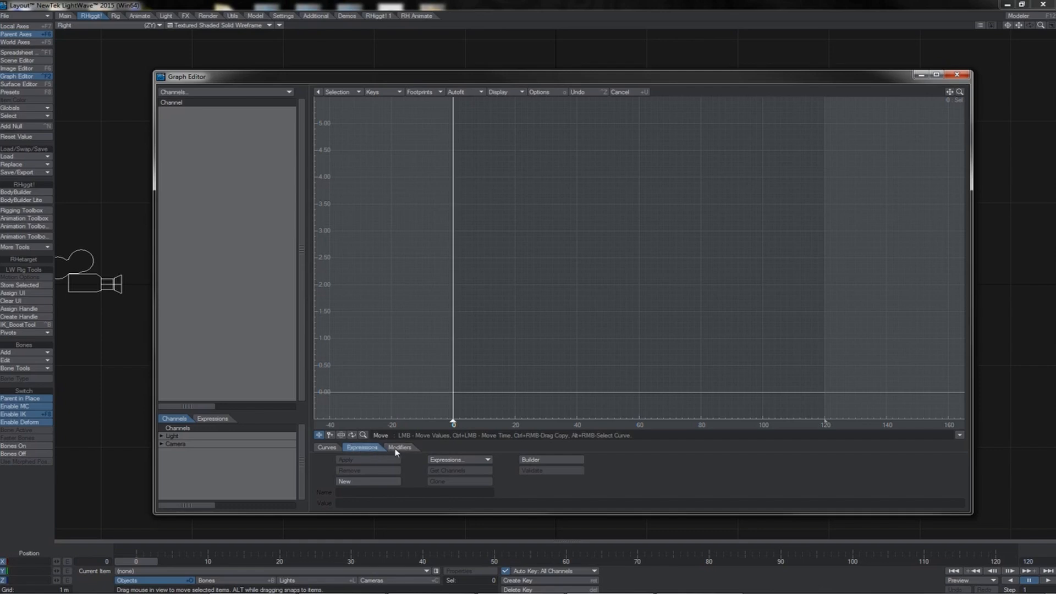
click(328, 447)
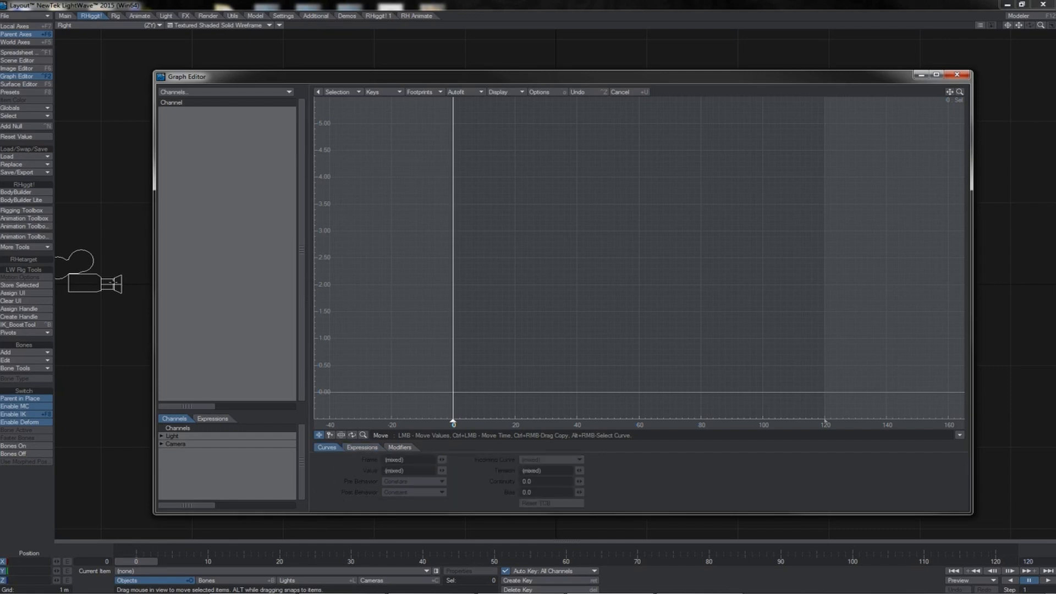
click(110, 283)
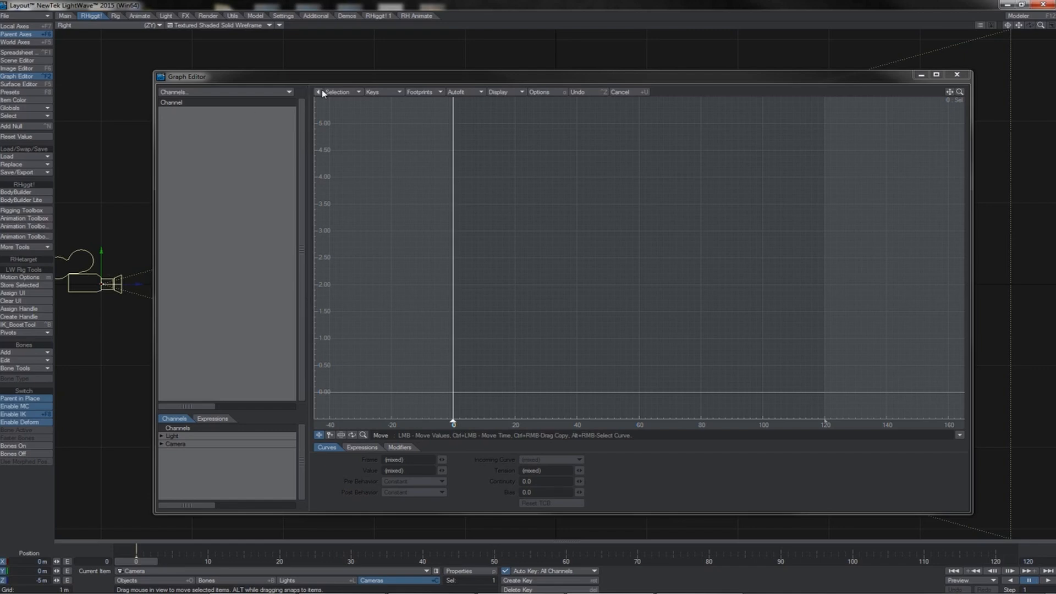
click(356, 92)
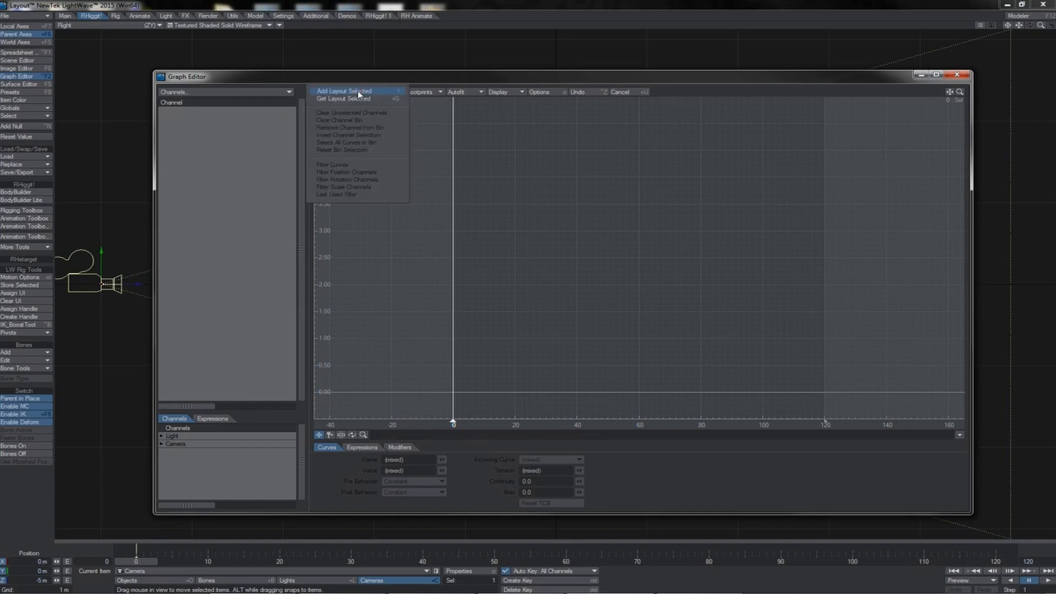
click(396, 100)
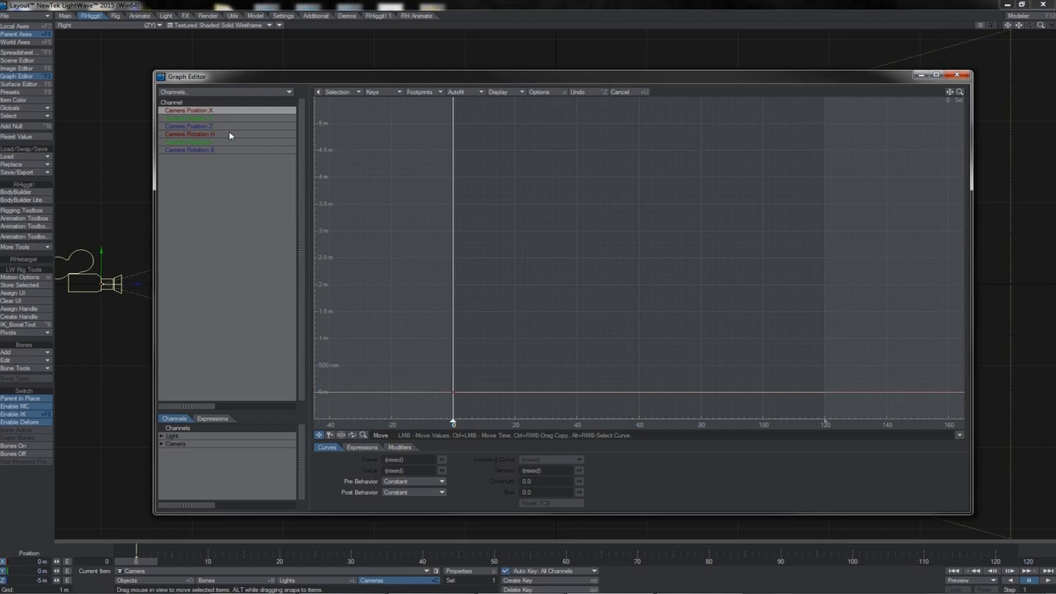
Step: Move the Graph Editor out of the way, select the light and replace the channel bin's contents with the light's channels
drag(269, 77, 267, 245)
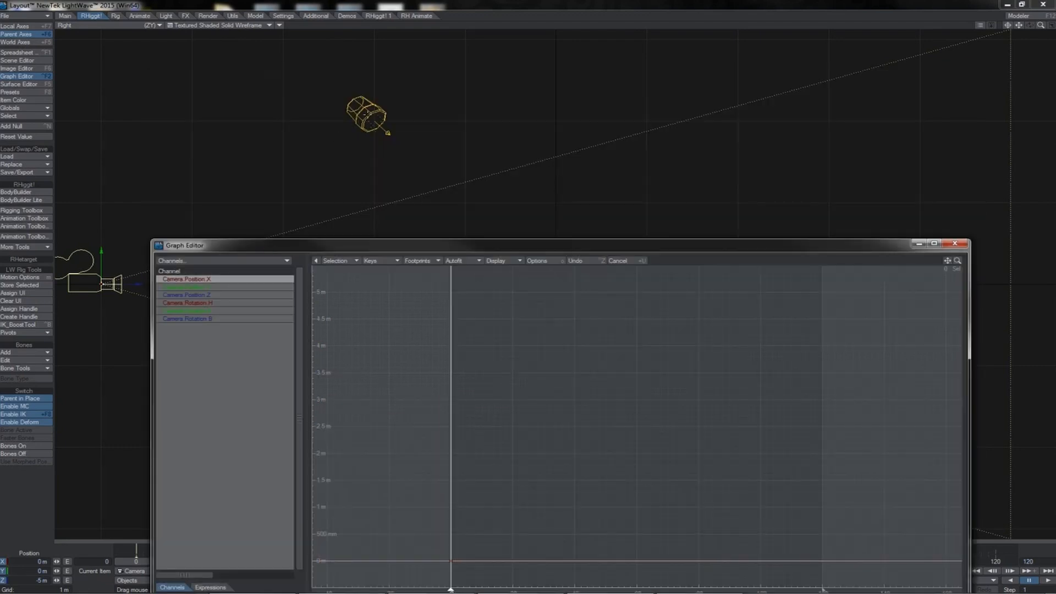
click(366, 114)
click(345, 247)
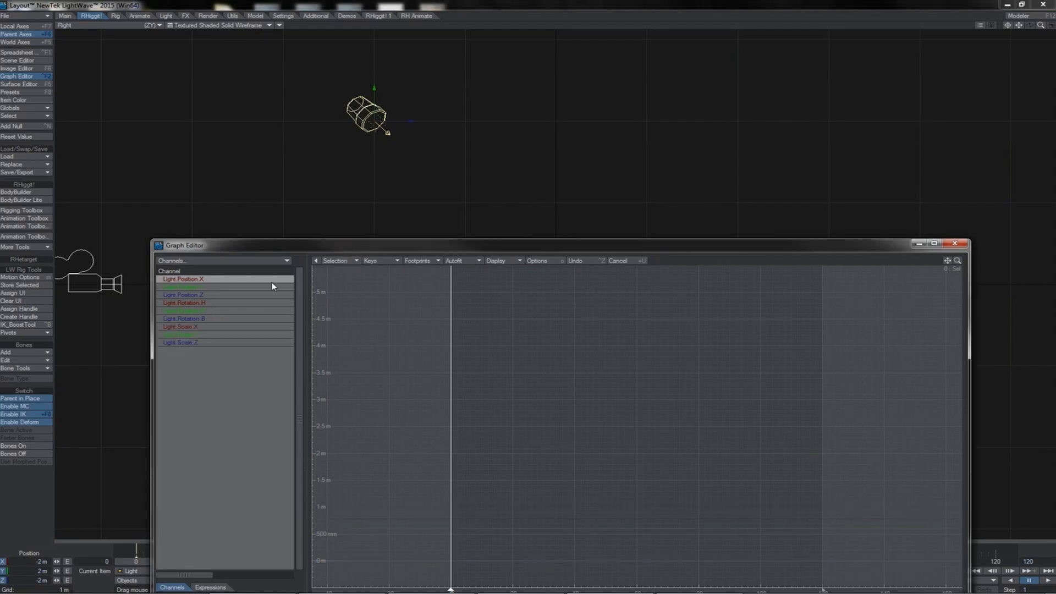
drag(328, 245, 355, 72)
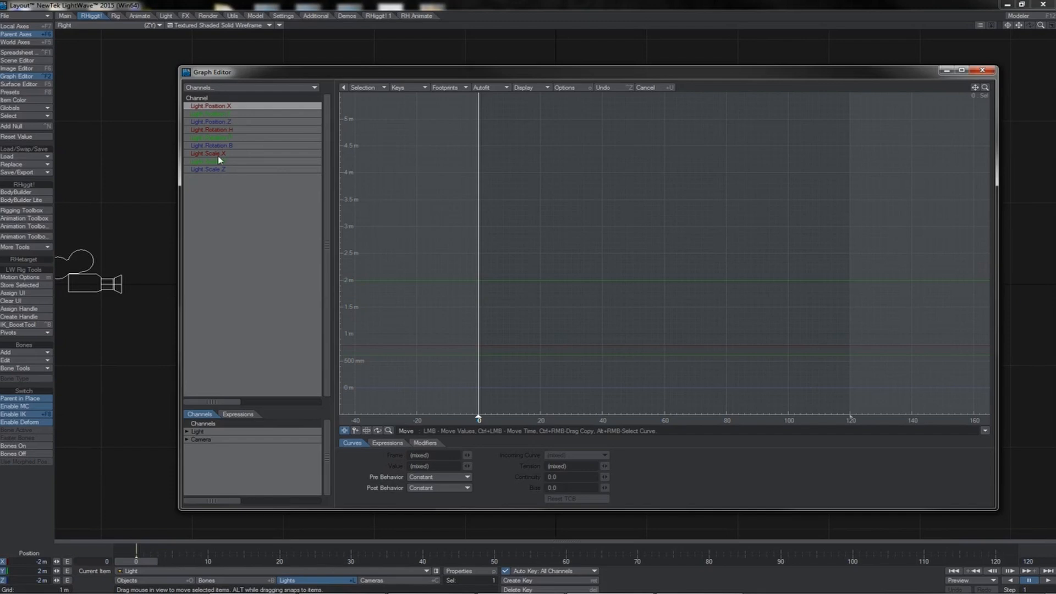
Step: Select the camera, add its channels to the light's in the channel bin, and reduce the bin to the camera's channels only
click(114, 286)
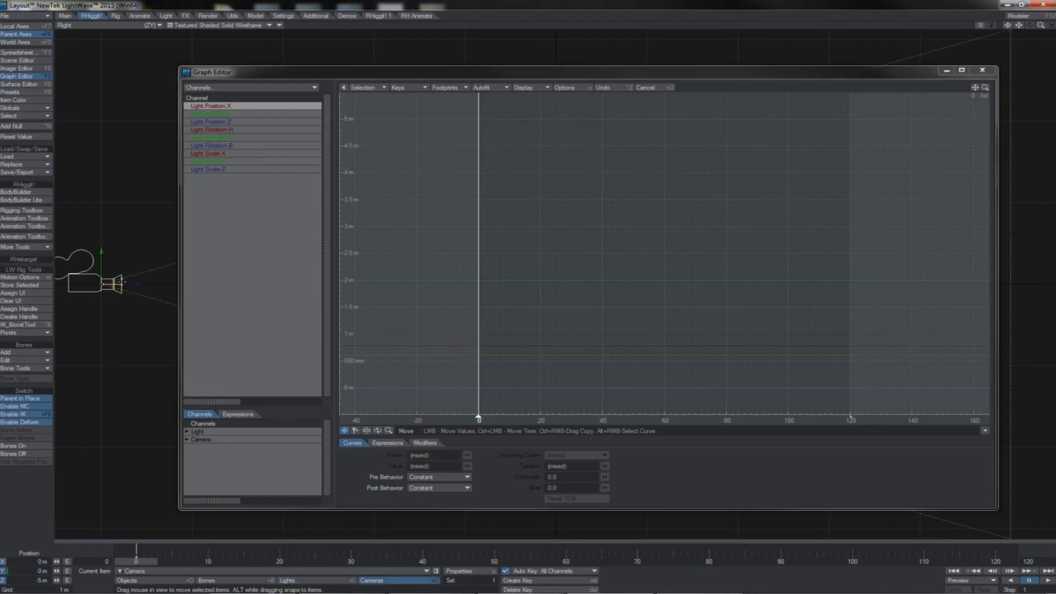
click(275, 72)
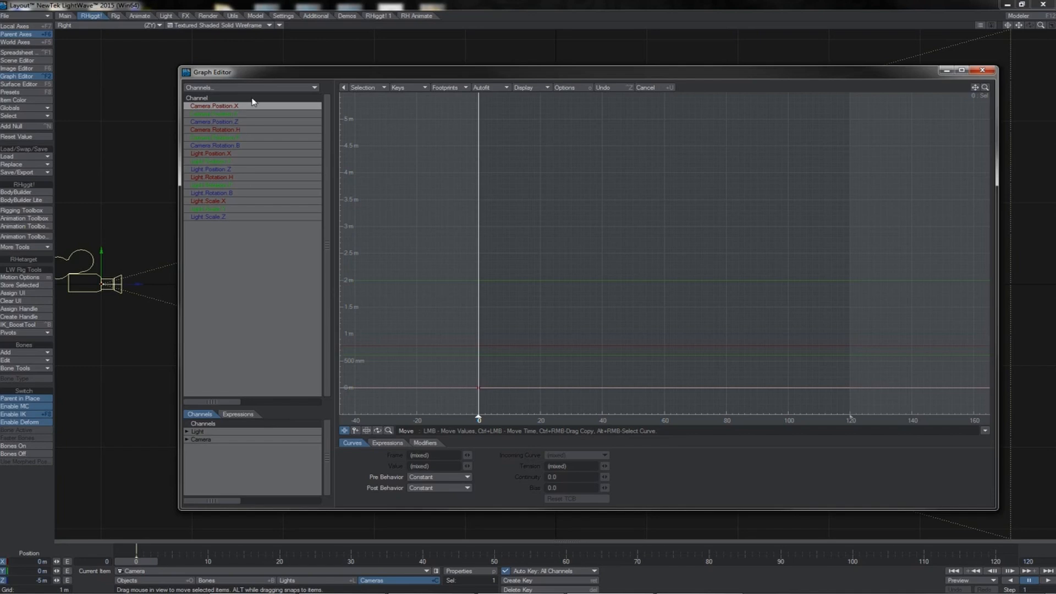
key(shift+g)
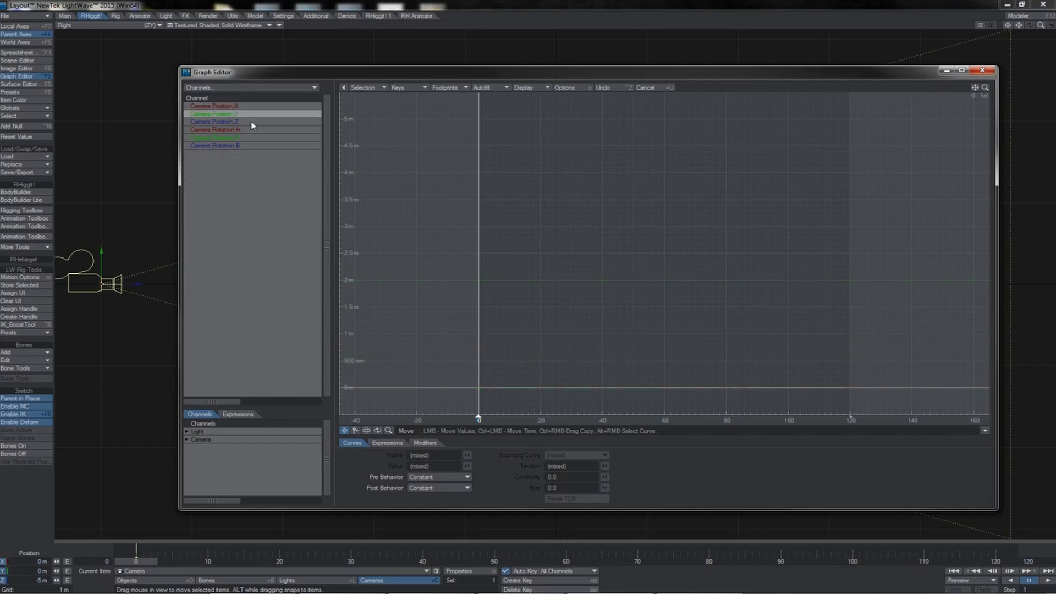
Step: Examine the curves of the camera's position and rotation channels one after another in the channel bin
click(255, 107)
click(255, 114)
click(253, 121)
click(252, 105)
click(252, 114)
click(251, 122)
click(249, 138)
click(248, 145)
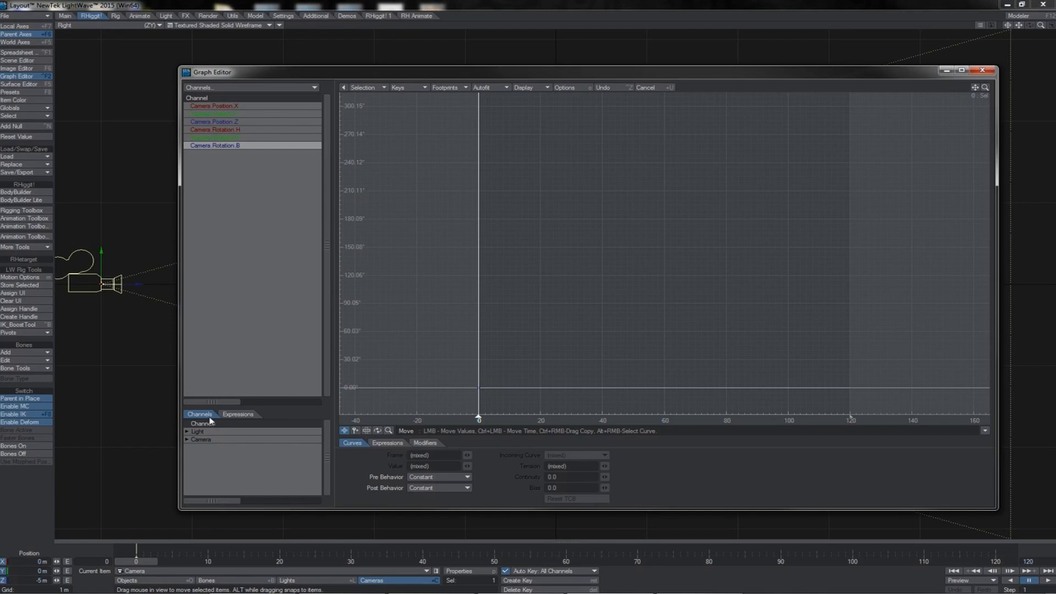
Step: Expand the Camera and Light entries in the scene channel list to reveal their individual channels
click(187, 440)
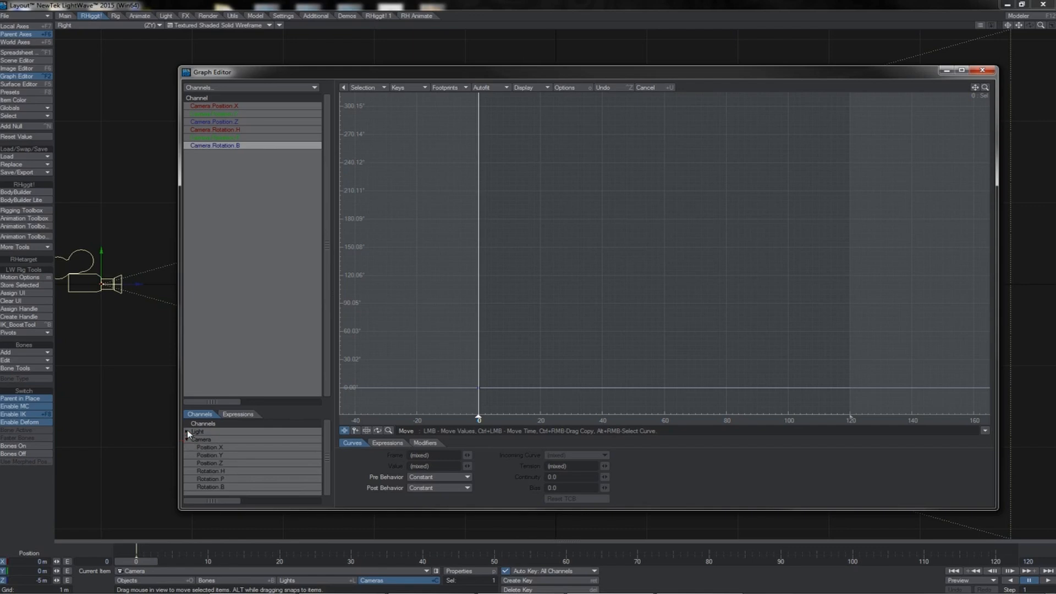
click(187, 437)
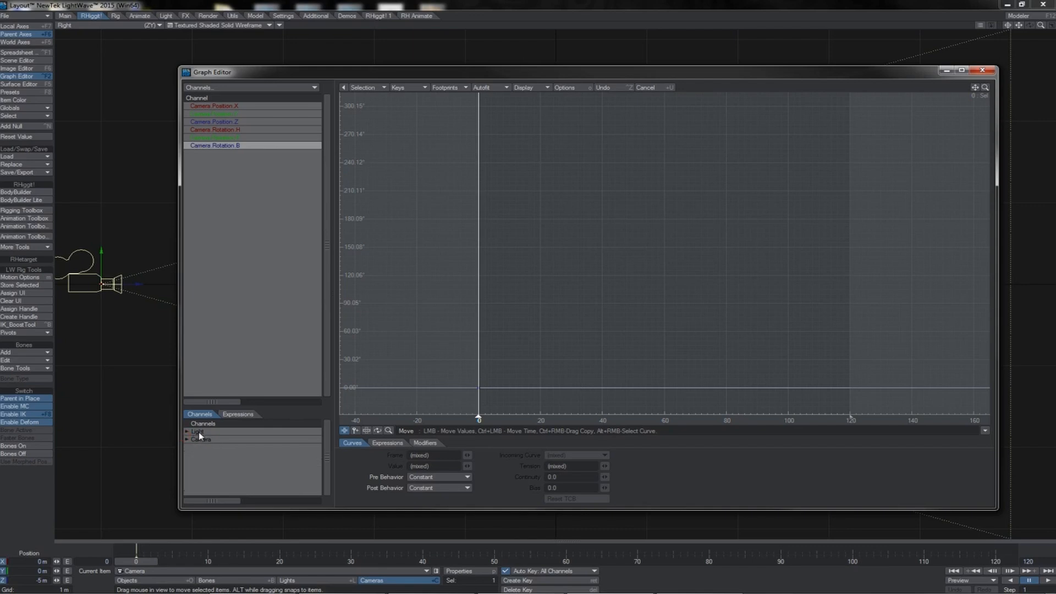
click(186, 438)
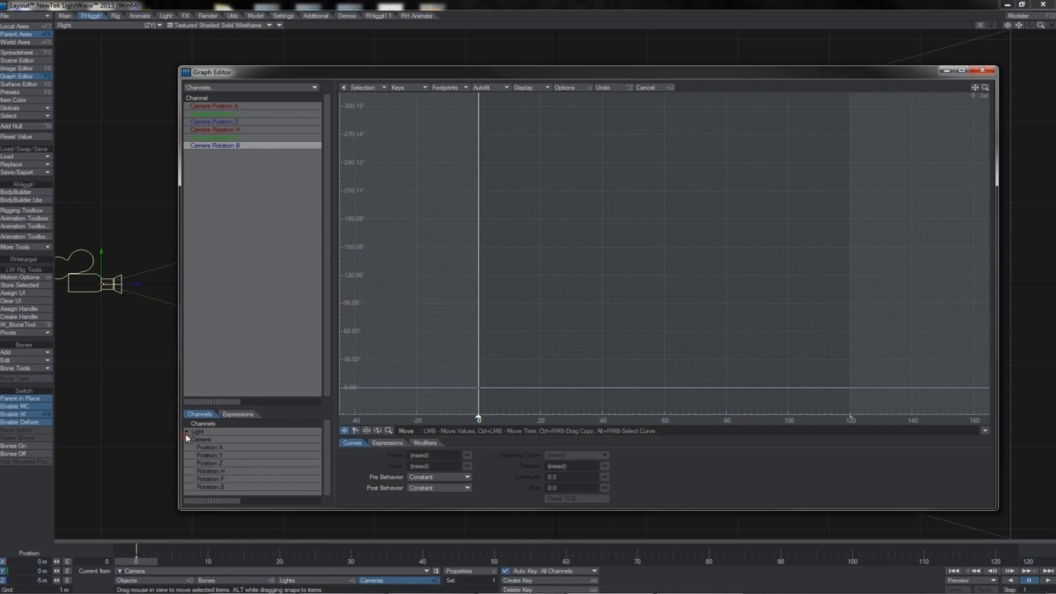
click(186, 430)
Step: Add the light's Rotation H, Rotation B and Scale Z channels to the channel bin, directly after Camera Position Z
drag(326, 449, 328, 469)
click(240, 455)
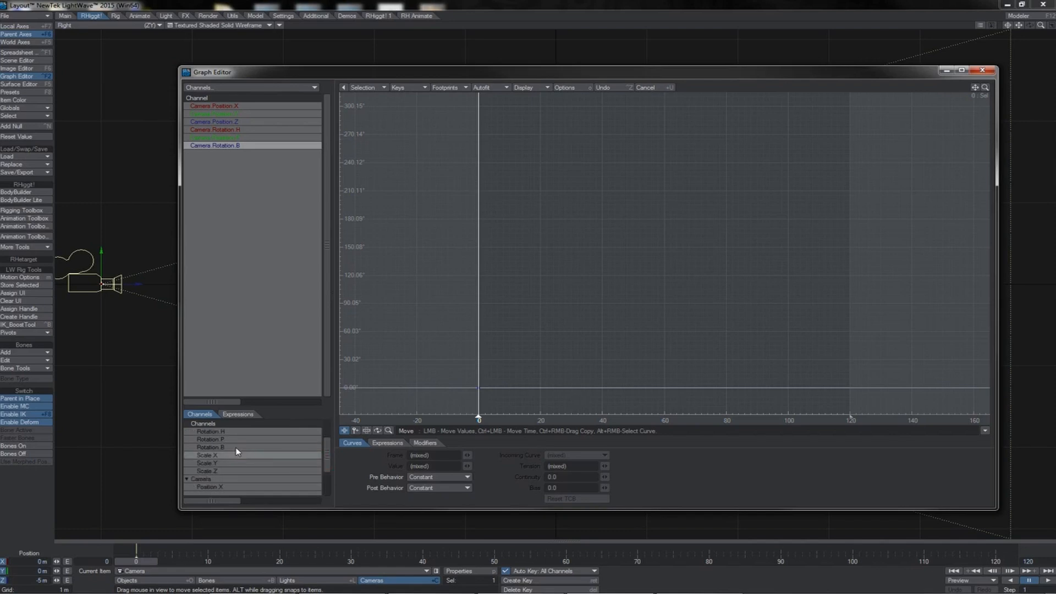
click(236, 448)
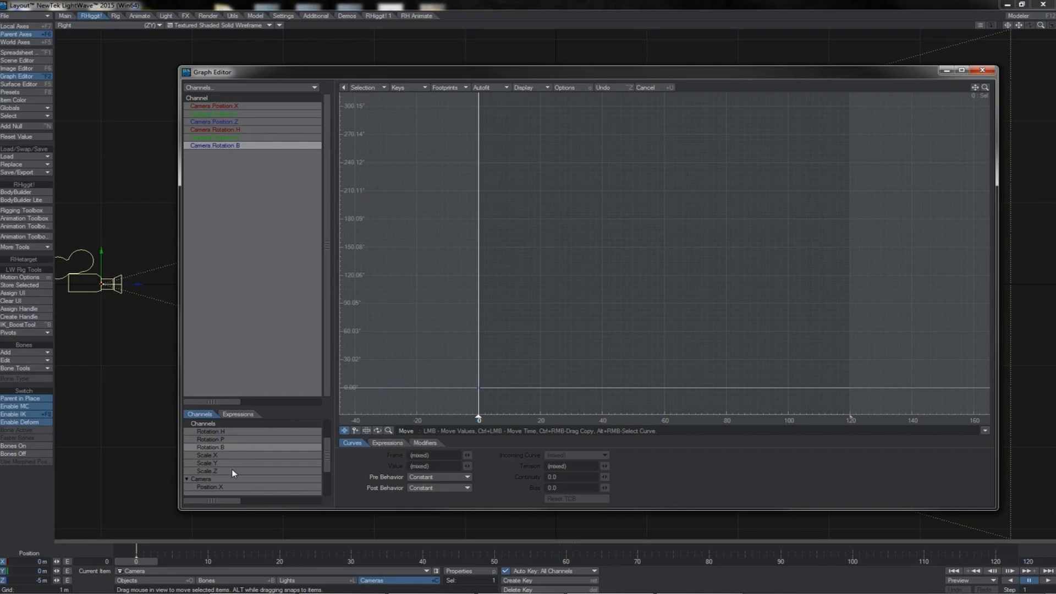
shift+click(232, 471)
click(240, 431)
shift+click(232, 470)
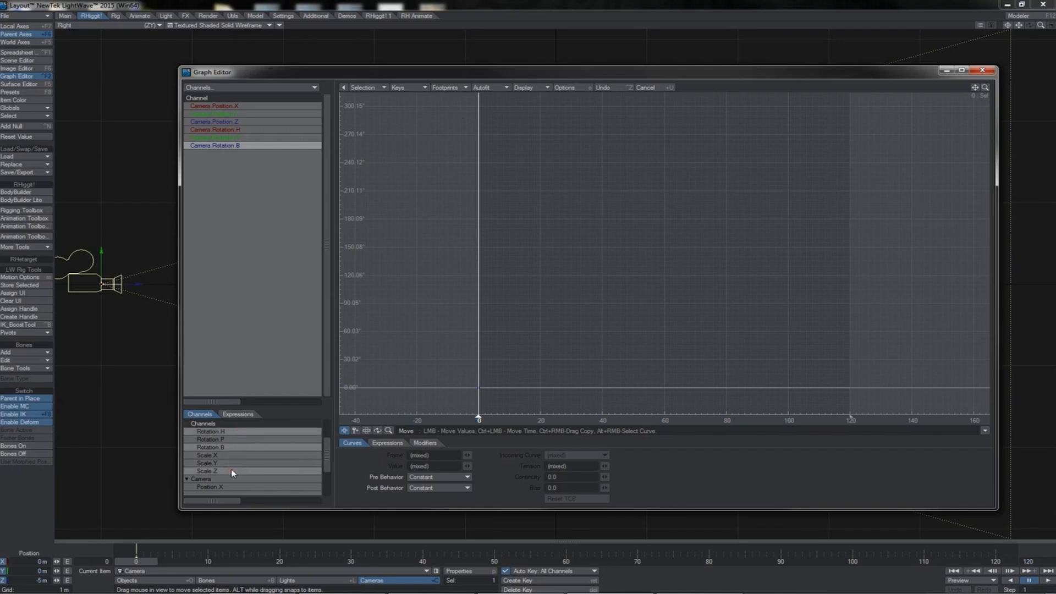
drag(232, 471, 224, 127)
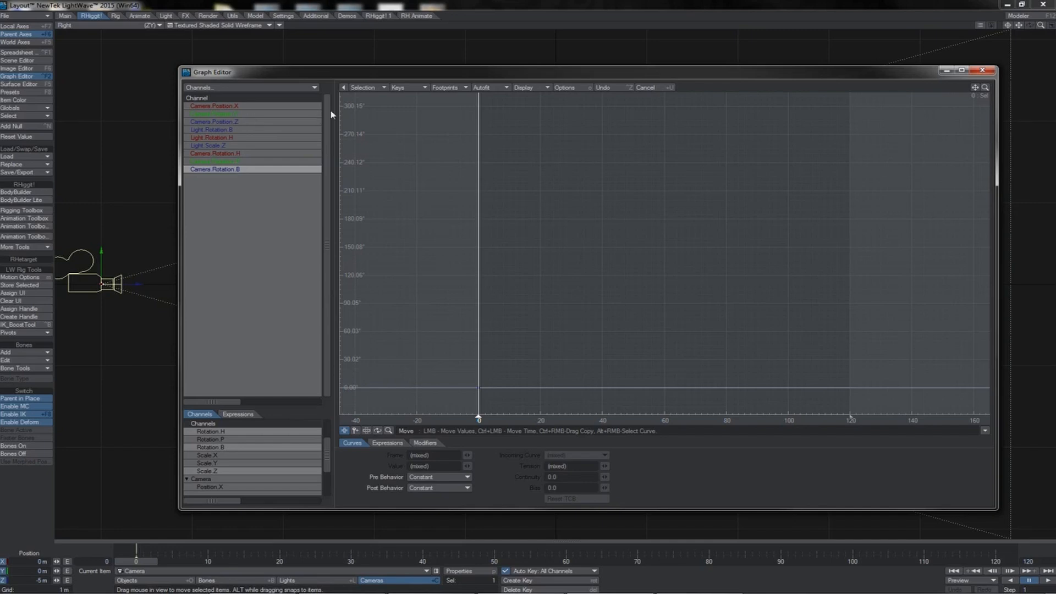
Step: Filter the channel bin's curves with the pattern *.H and select both the Light and Camera Rotation H channels
click(382, 89)
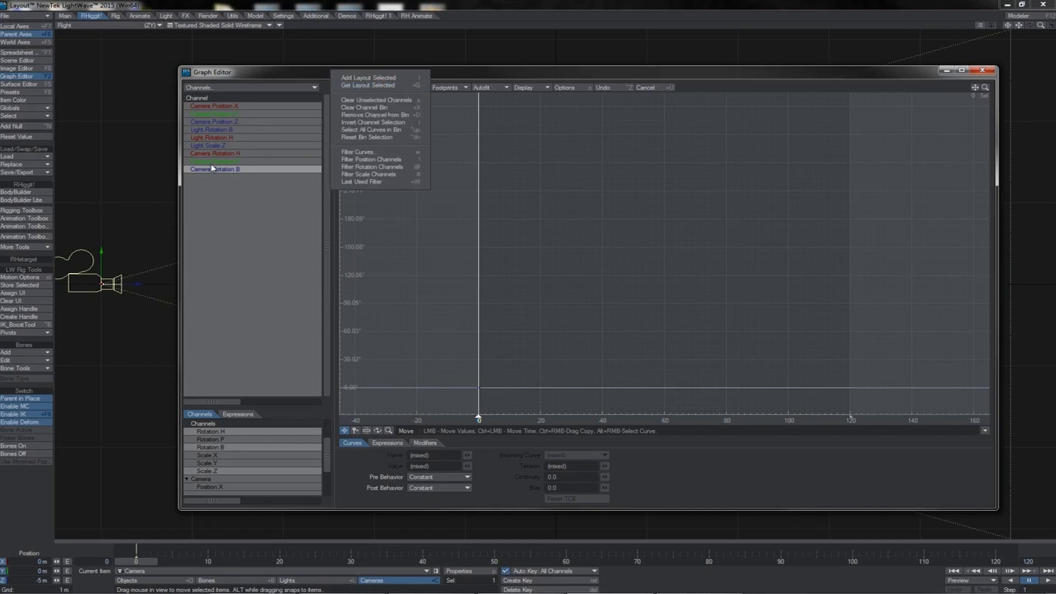
click(376, 153)
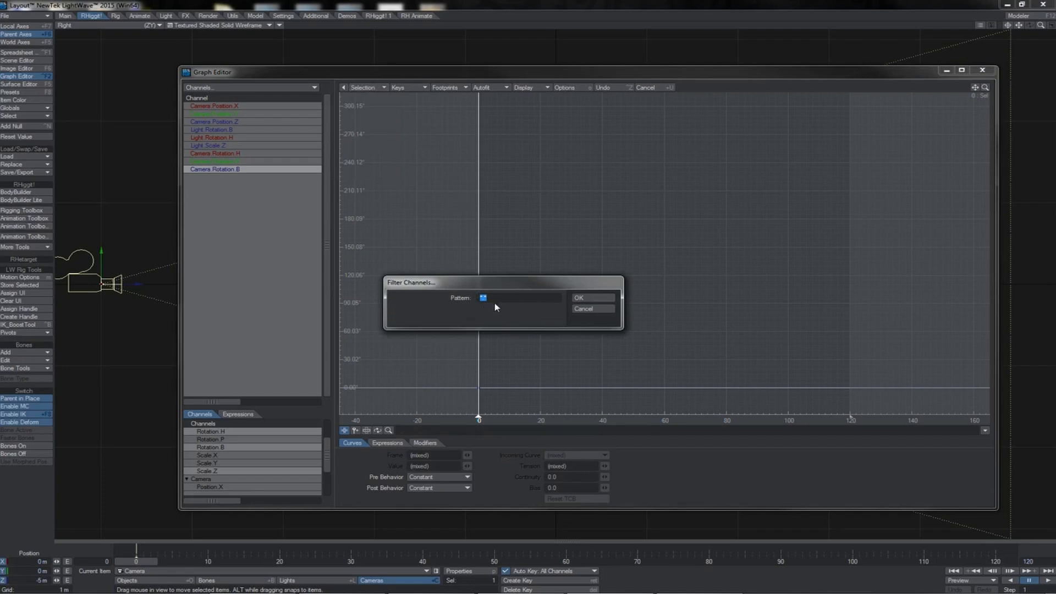
text(*.H)
click(590, 297)
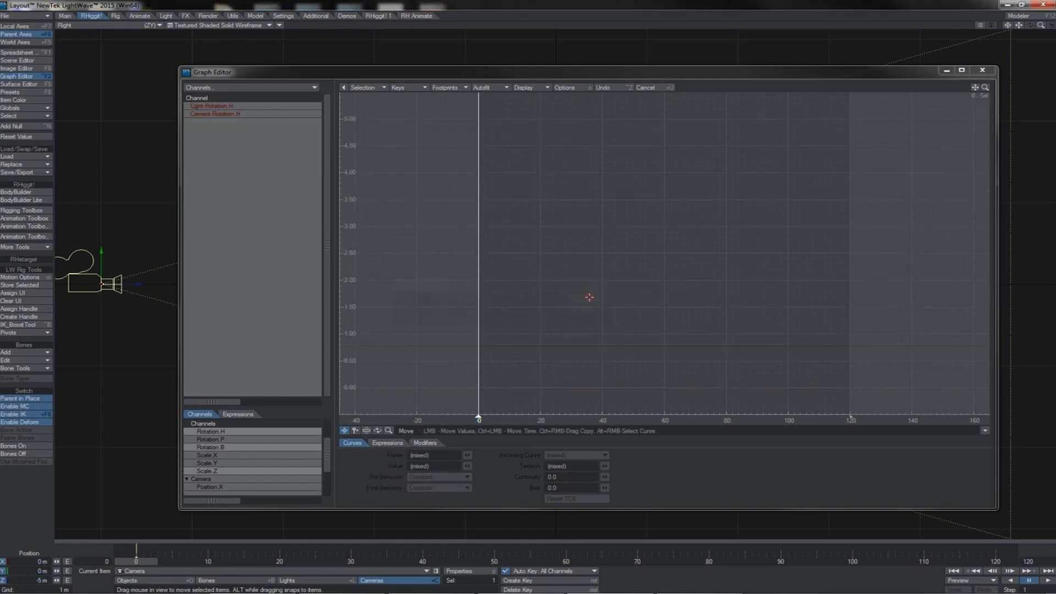
click(238, 105)
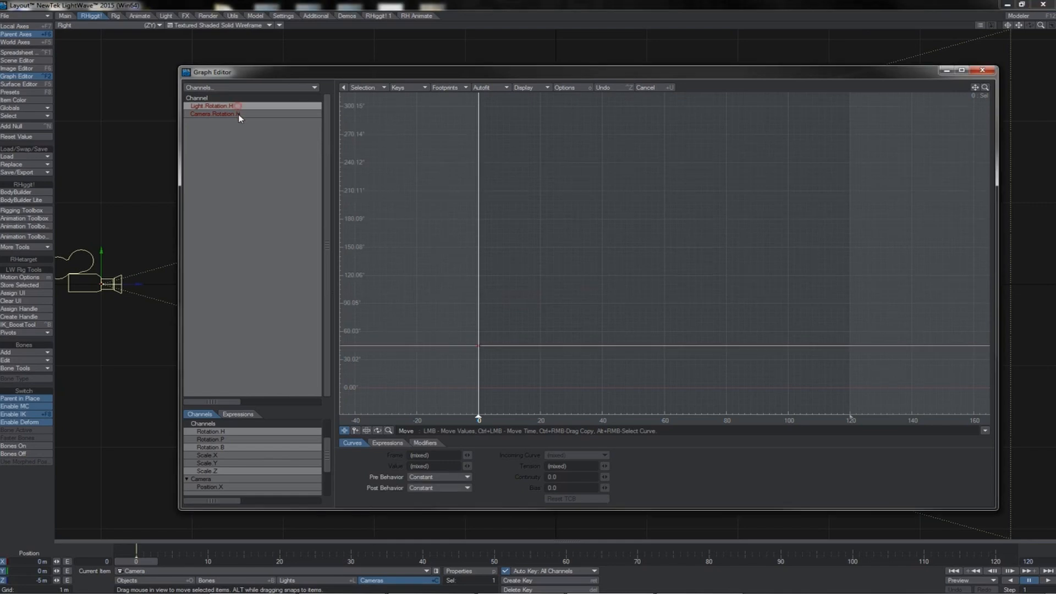
shift+click(240, 114)
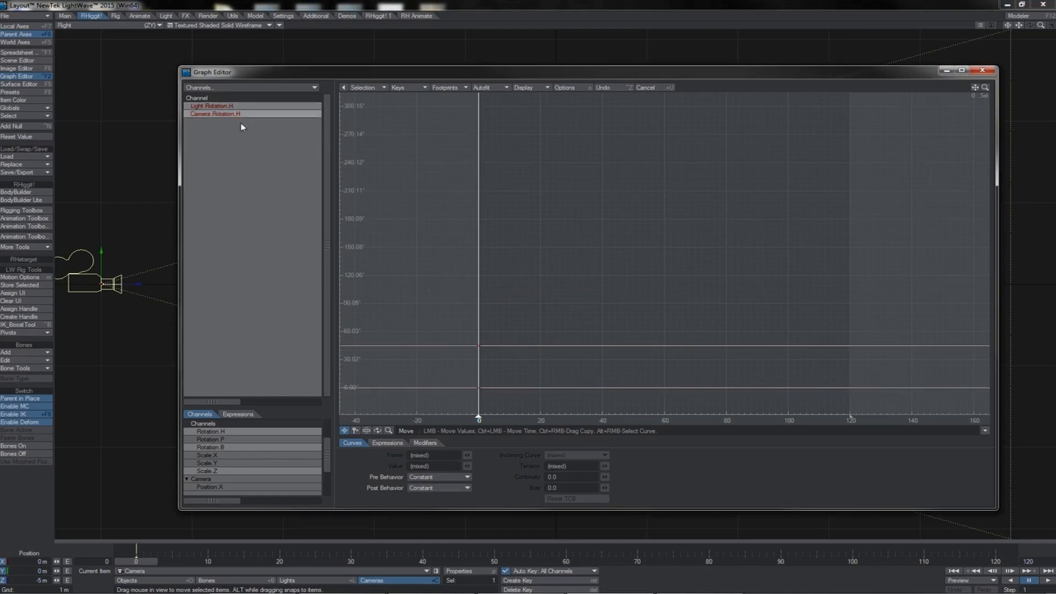
Step: Filter the camera's channels down to position channels only, and reload the camera's full channel set into the bin
click(364, 88)
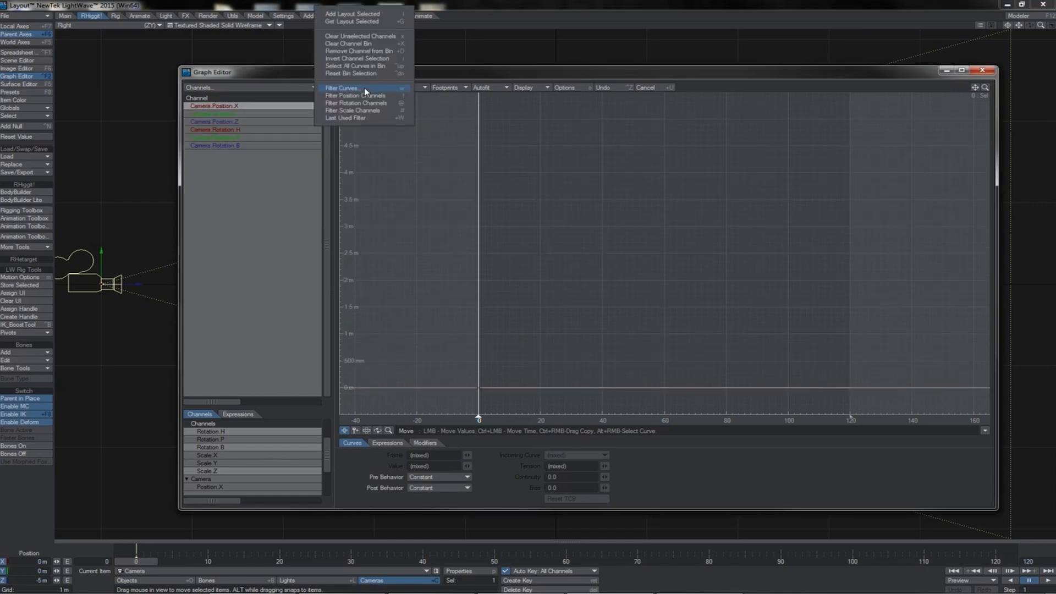
click(394, 97)
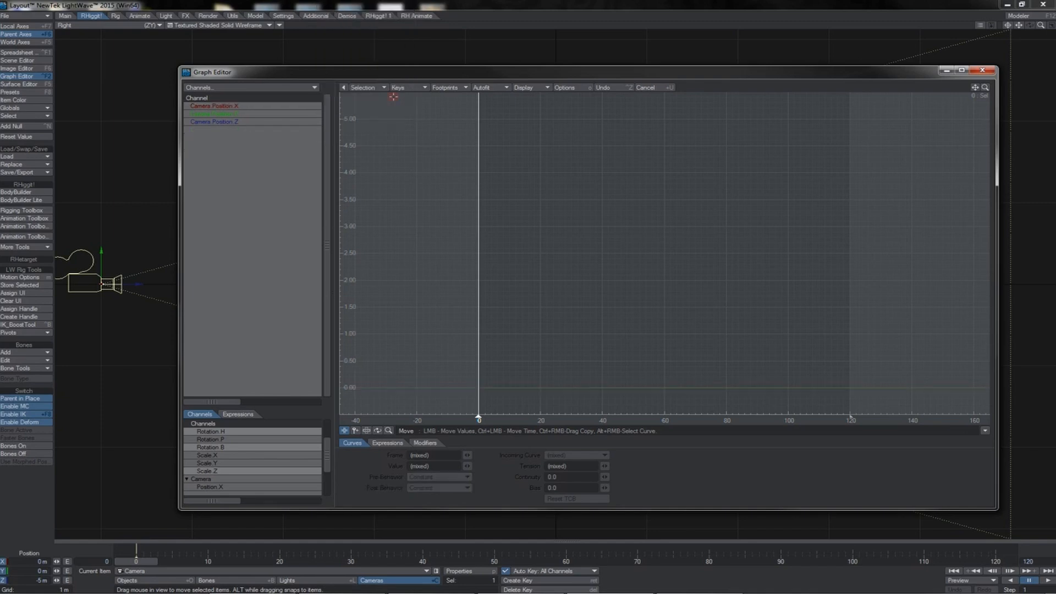
click(367, 87)
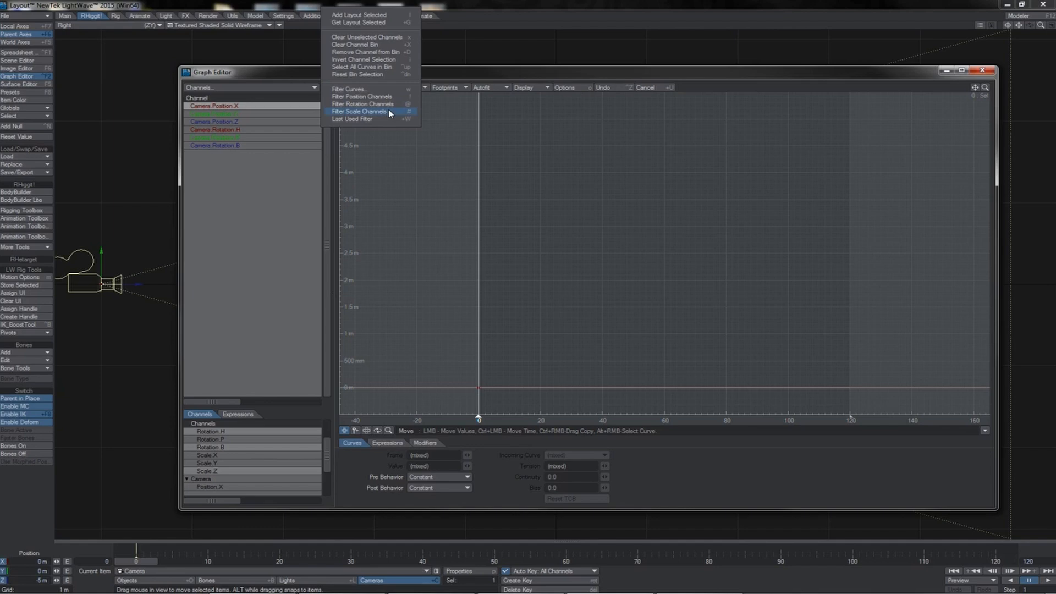
click(433, 72)
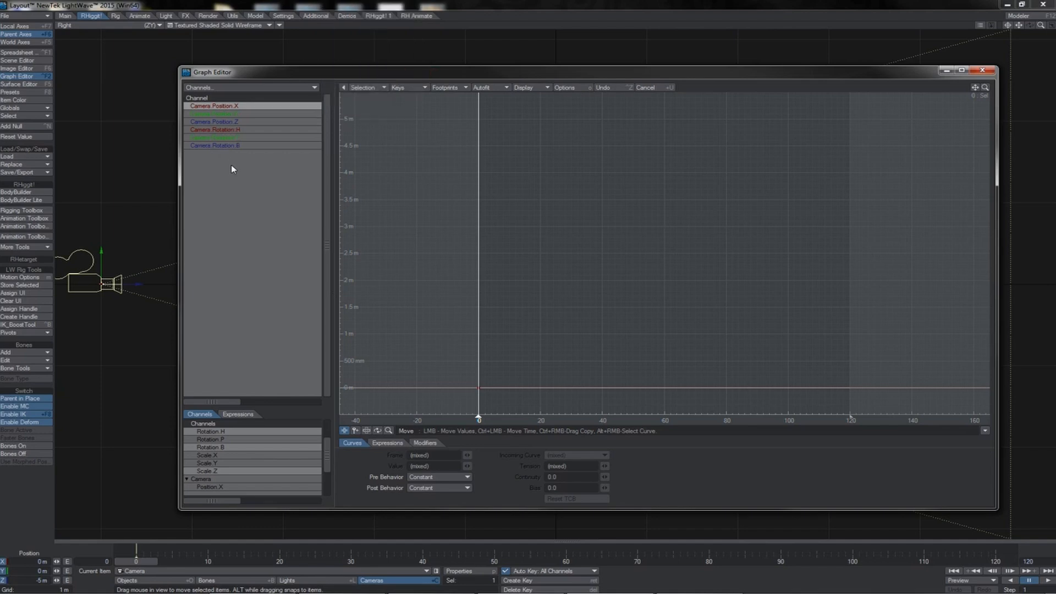
Step: Show the camera's Position X, Y and Z curves and keyframe it about 1.9 m up at frames 27 and 43, near 0 m at 53
shift+click(248, 112)
shift+click(247, 121)
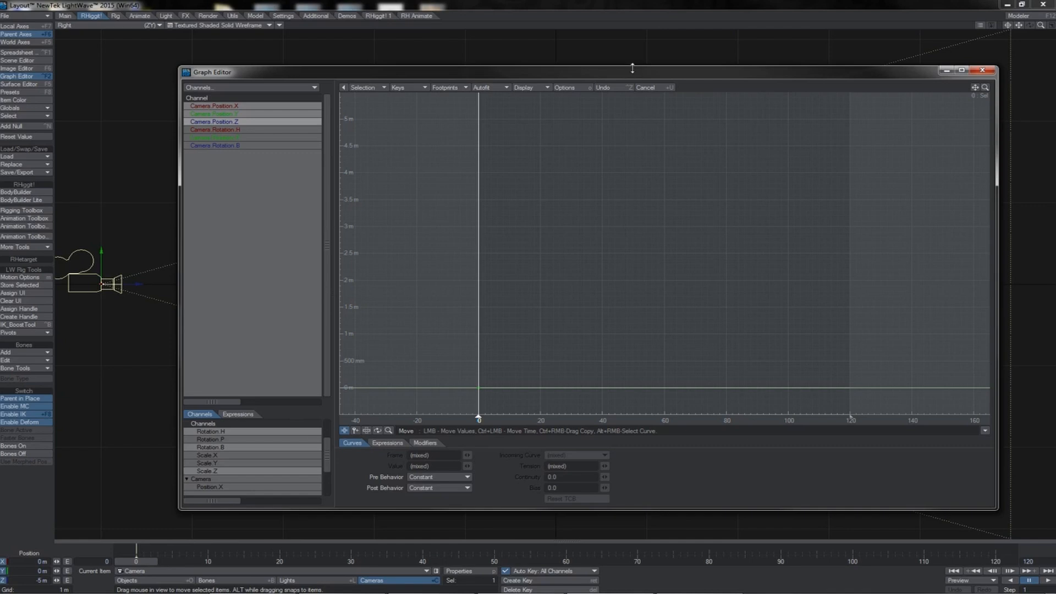
click(333, 560)
drag(134, 228, 139, 198)
drag(169, 77, 89, 70)
click(515, 560)
drag(141, 100, 190, 256)
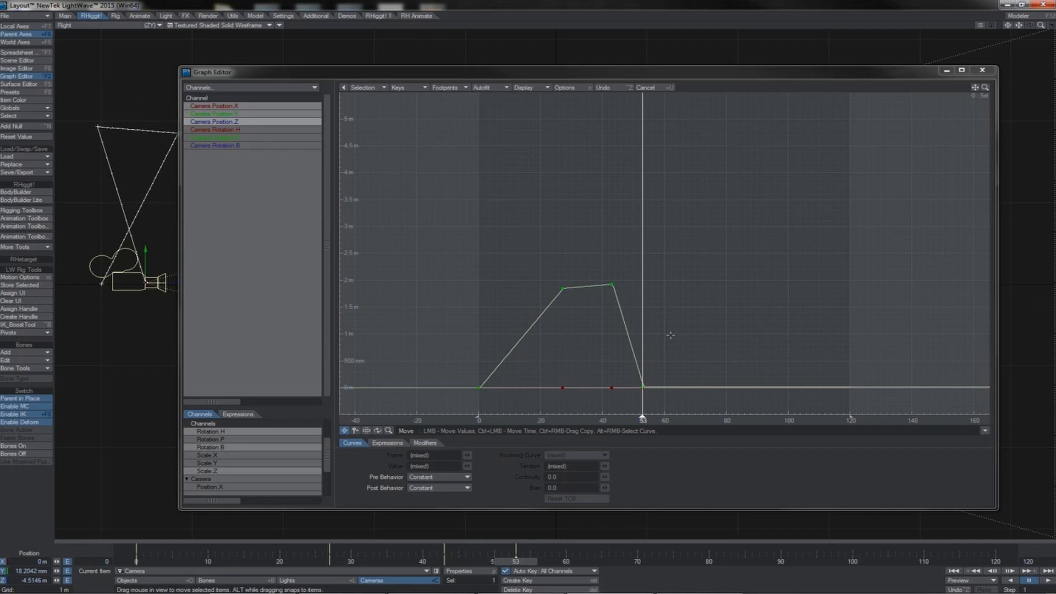
Step: Autofit the graph to the keyed camera curves and compare the Position Z, Position Y and Position X channels
key(a)
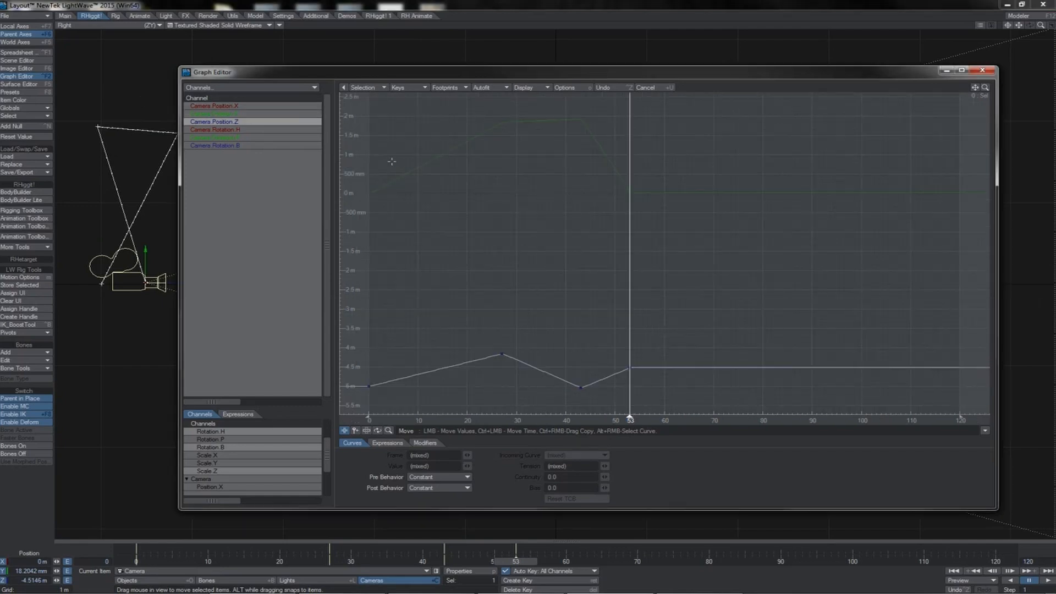
click(296, 116)
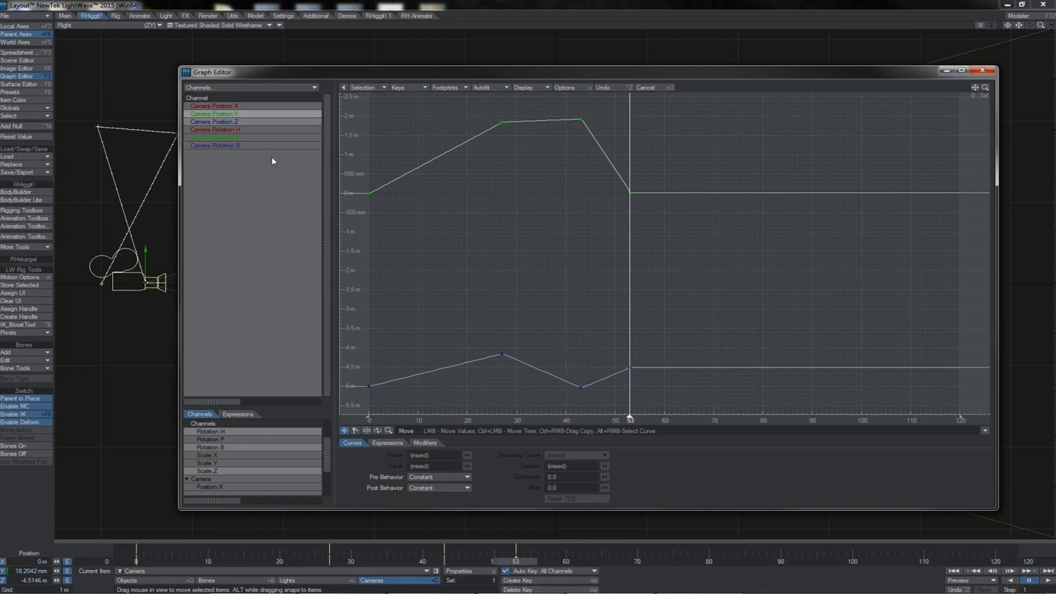
click(271, 105)
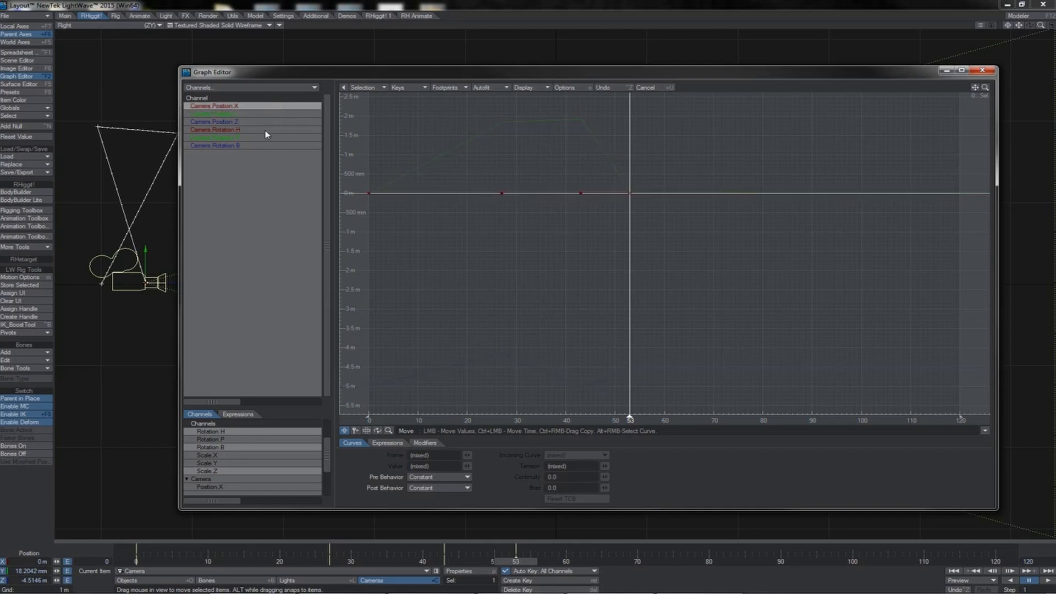
Step: Compare the Camera Rotation H, Rotation P and Rotation B curves
click(266, 131)
click(267, 137)
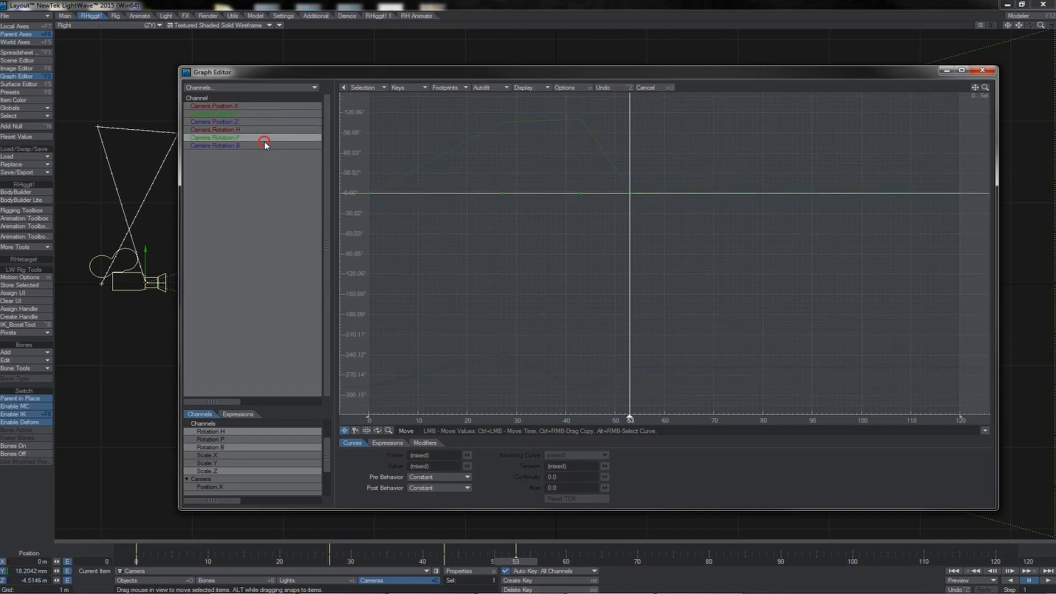
click(266, 146)
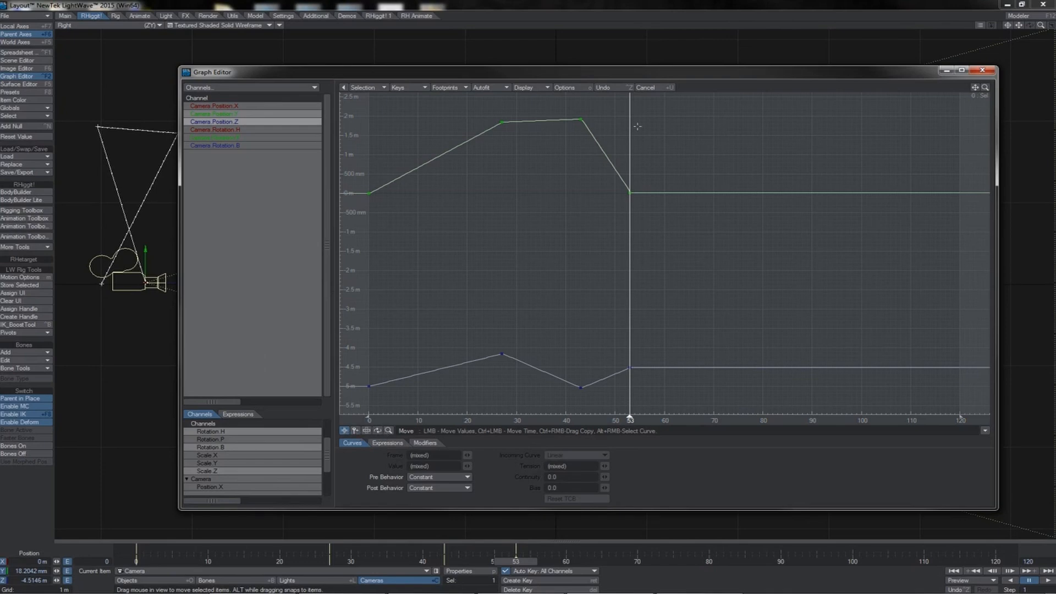
Step: Lower all Camera Position Y and Z keys after frame 0 by about 550 mm and shift them to frames 26, 42 and 52
drag(640, 111, 448, 407)
drag(541, 336, 555, 360)
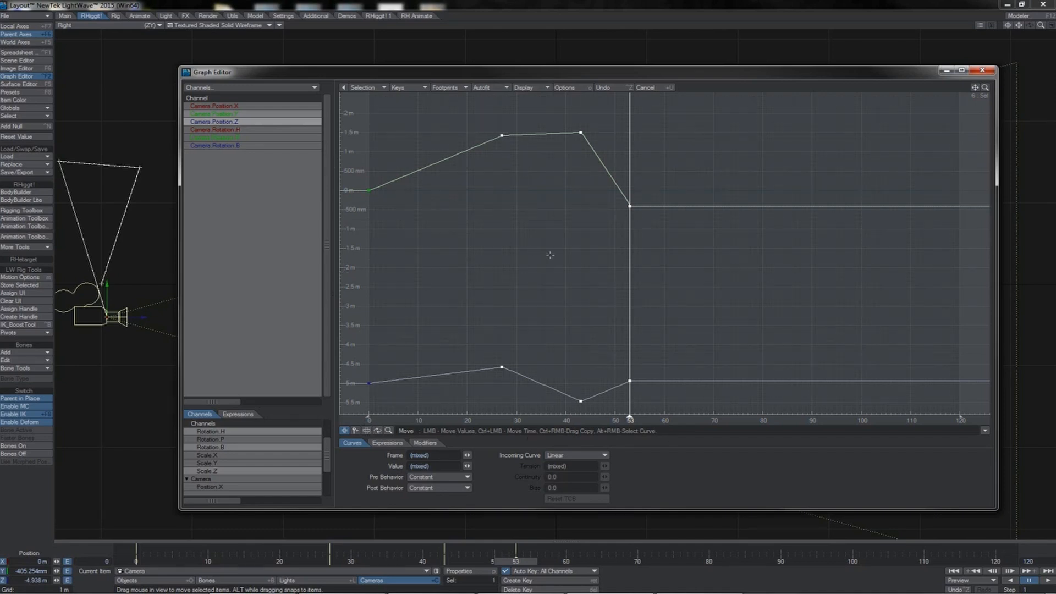
mouse_move(550, 254)
mouse_down()
mouse_move(549, 295)
mouse_move(558, 222)
mouse_move(566, 287)
mouse_move(559, 253)
mouse_move(613, 247)
mouse_move(559, 248)
mouse_move(671, 271)
mouse_move(523, 255)
mouse_move(655, 271)
mouse_move(553, 260)
mouse_up()
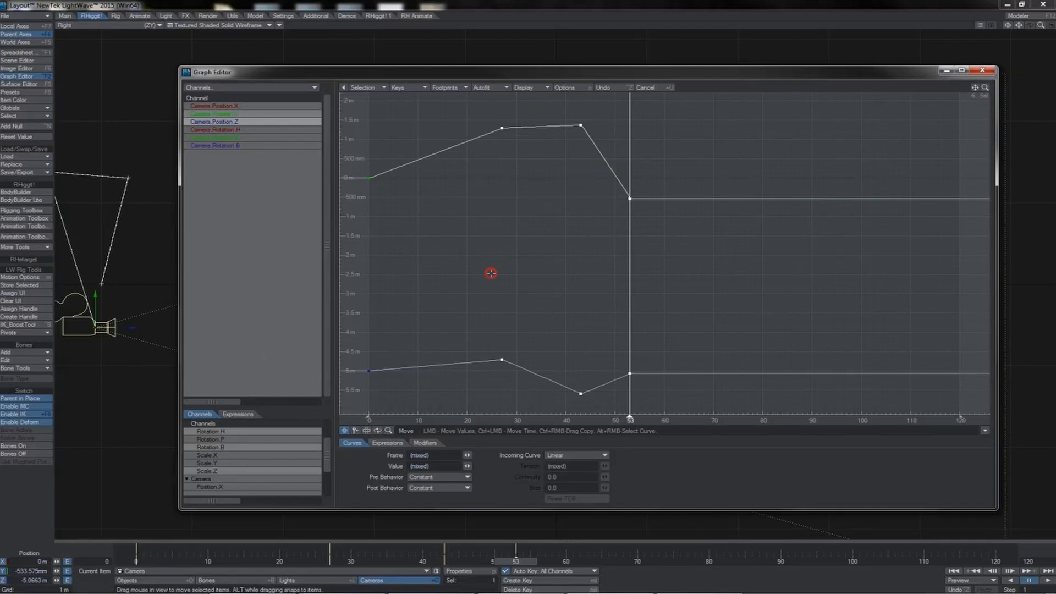
ctrl+drag(499, 275, 522, 205)
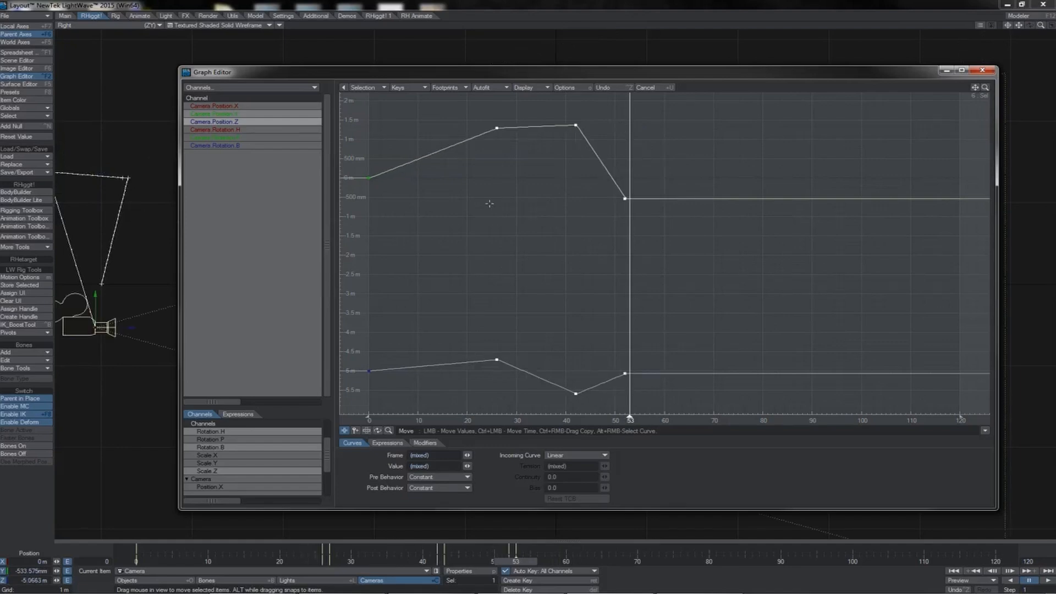
Step: Copy the selected Position Y and Z keys to about frames 65, 81 and 91, and delete the copies
ctrl+right_drag(489, 203, 488, 203)
ctrl+right_drag(486, 201, 690, 201)
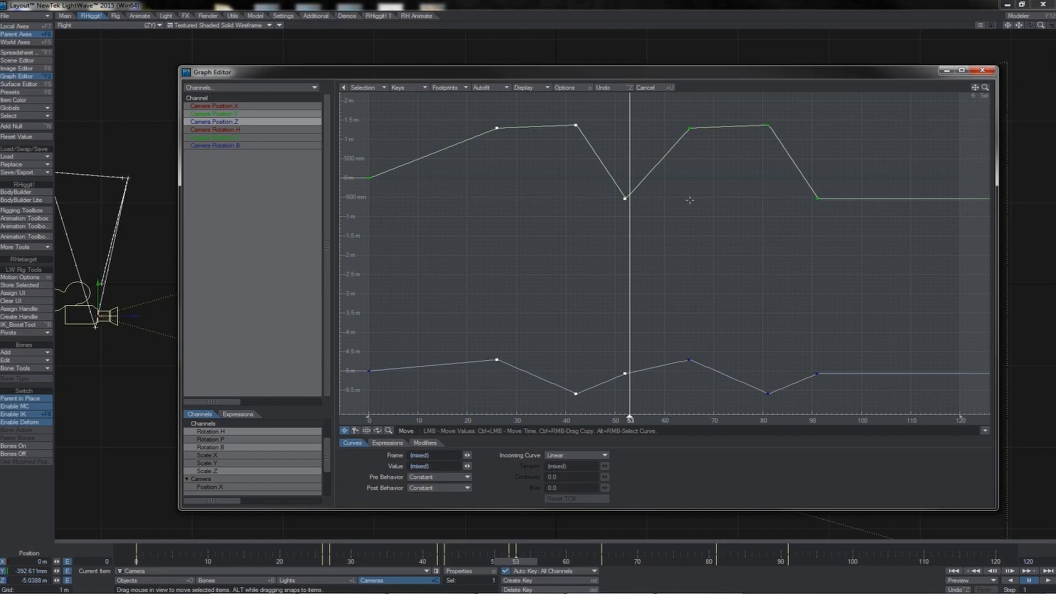
right_drag(844, 107, 666, 400)
key(Delete)
Step: Apply Ease In/Out to the Camera Position Z key at frame 52
click(624, 374)
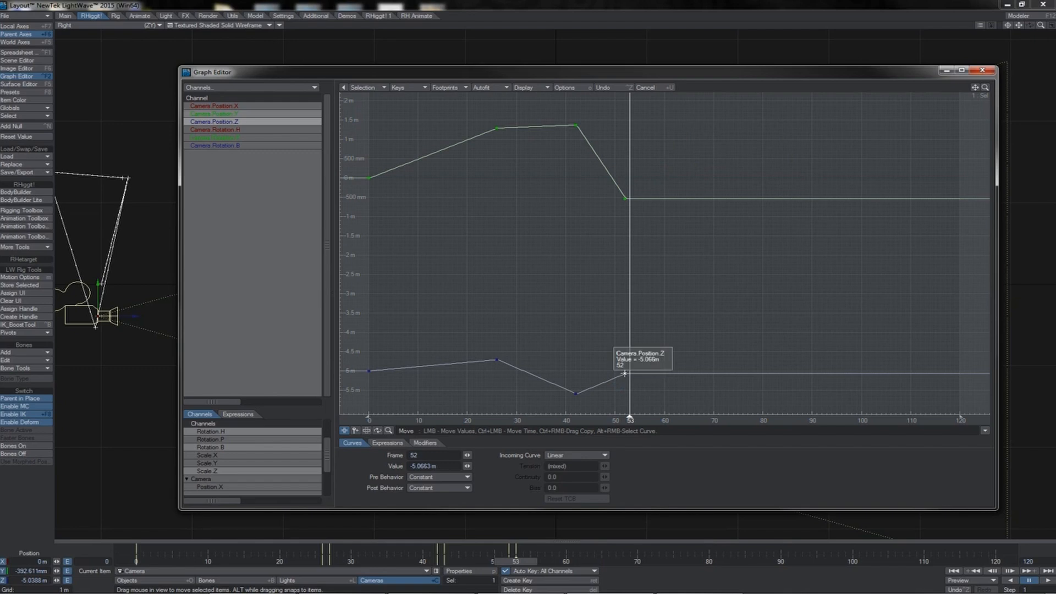
right_click(624, 373)
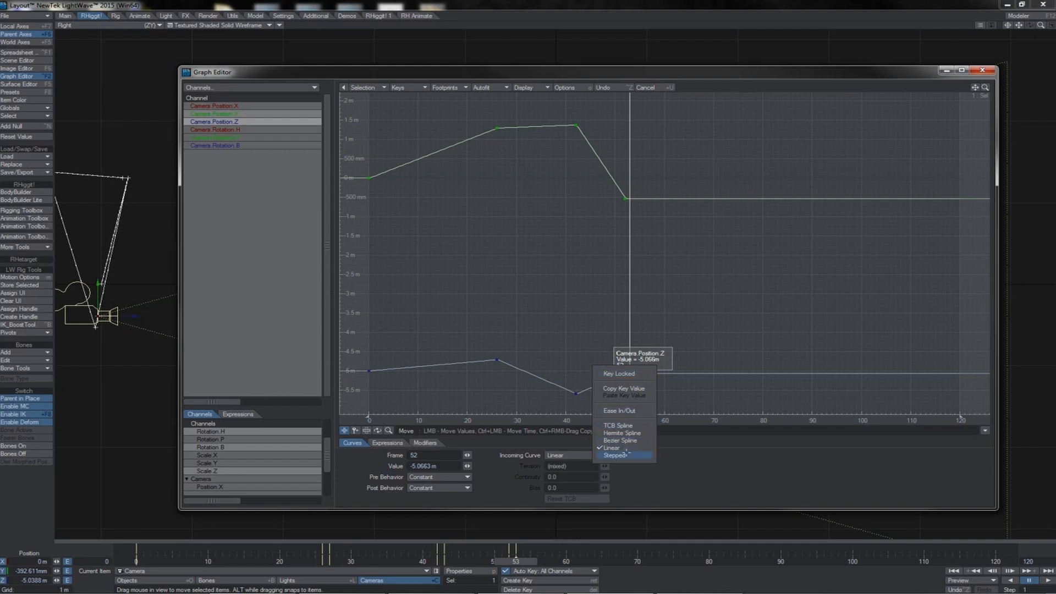
click(635, 410)
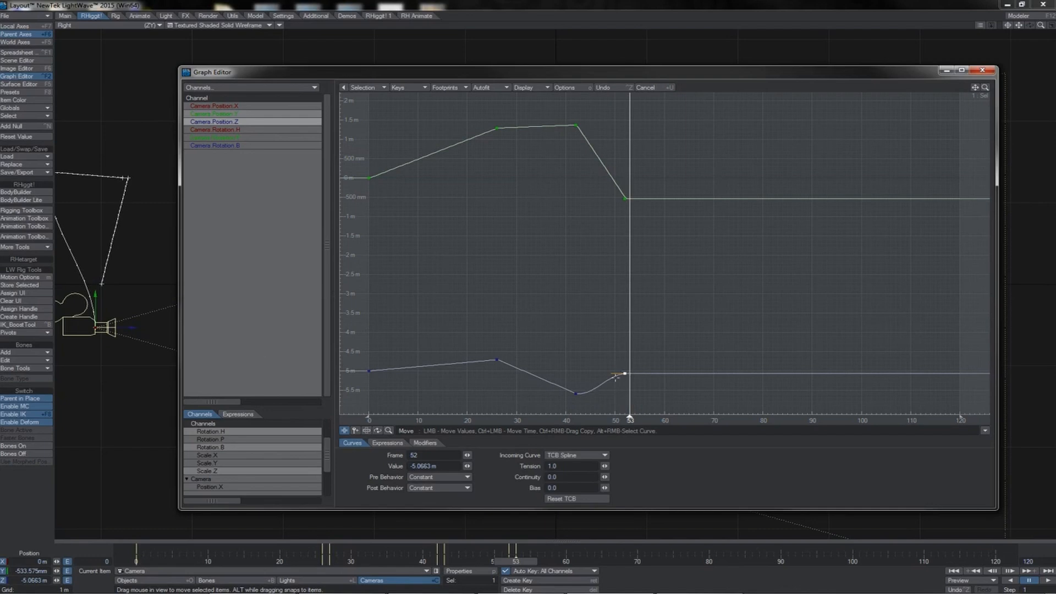
Step: Lock the Camera Position Z key at frame 52, test the lock by nudging it down with the frame 42 key, and unlock it
right_click(625, 373)
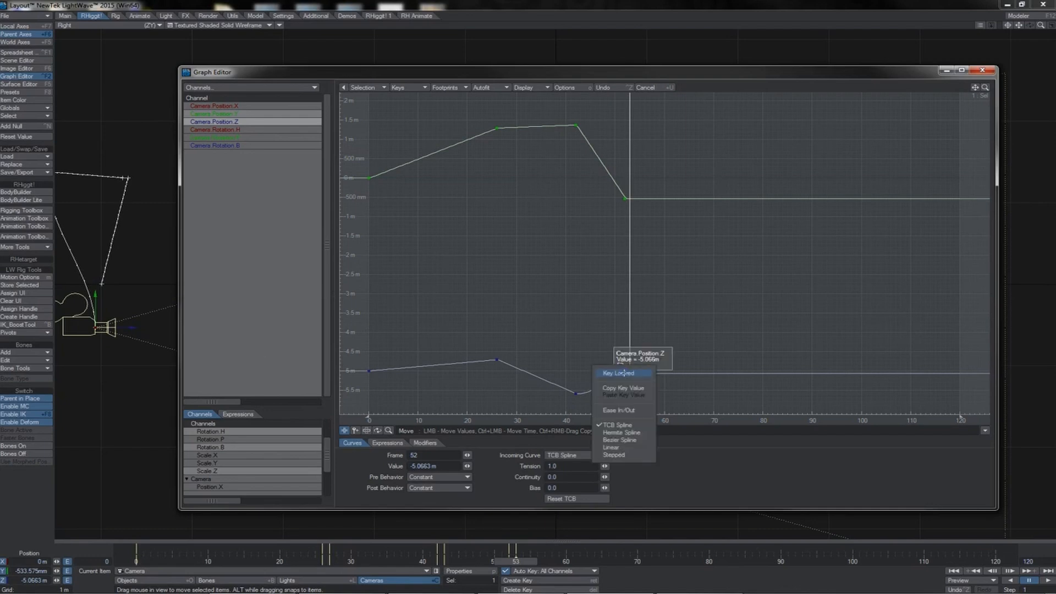
click(623, 374)
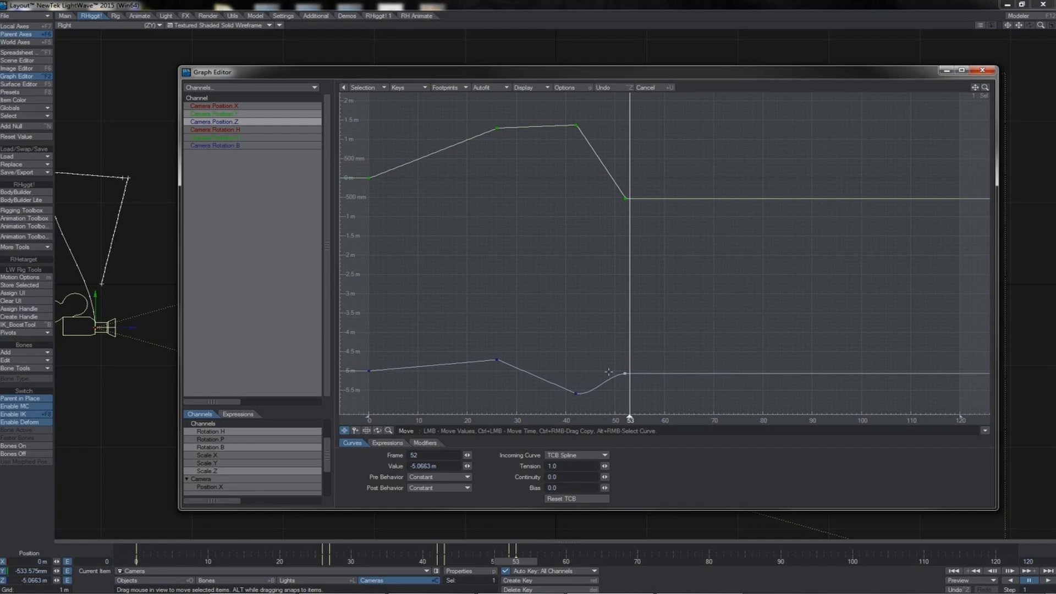
mouse_move(625, 374)
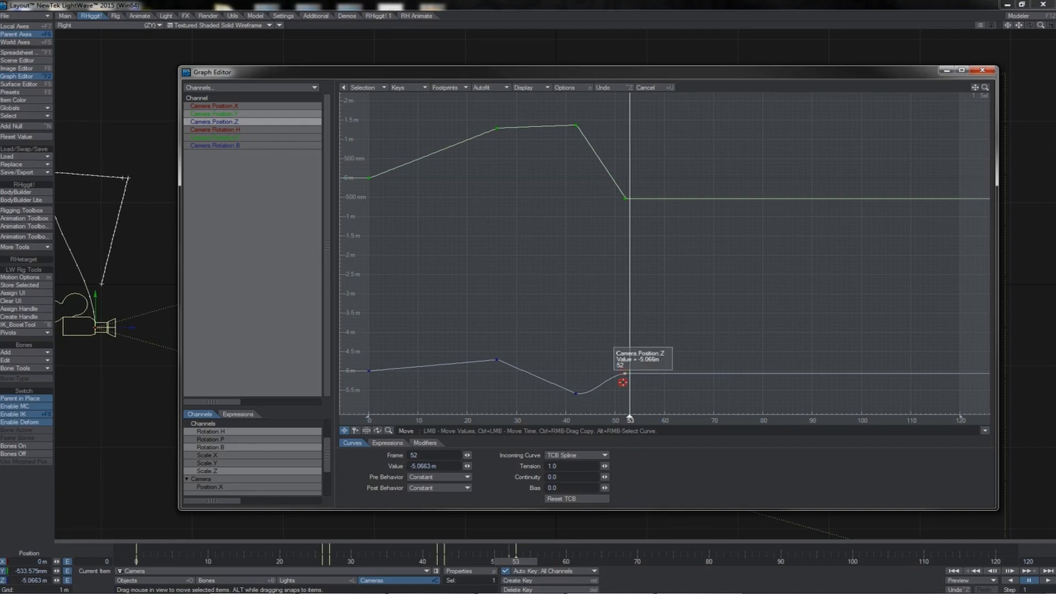
right_drag(632, 362, 609, 401)
right_drag(641, 354, 559, 406)
mouse_move(570, 375)
mouse_down()
mouse_move(575, 348)
mouse_move(581, 377)
mouse_up()
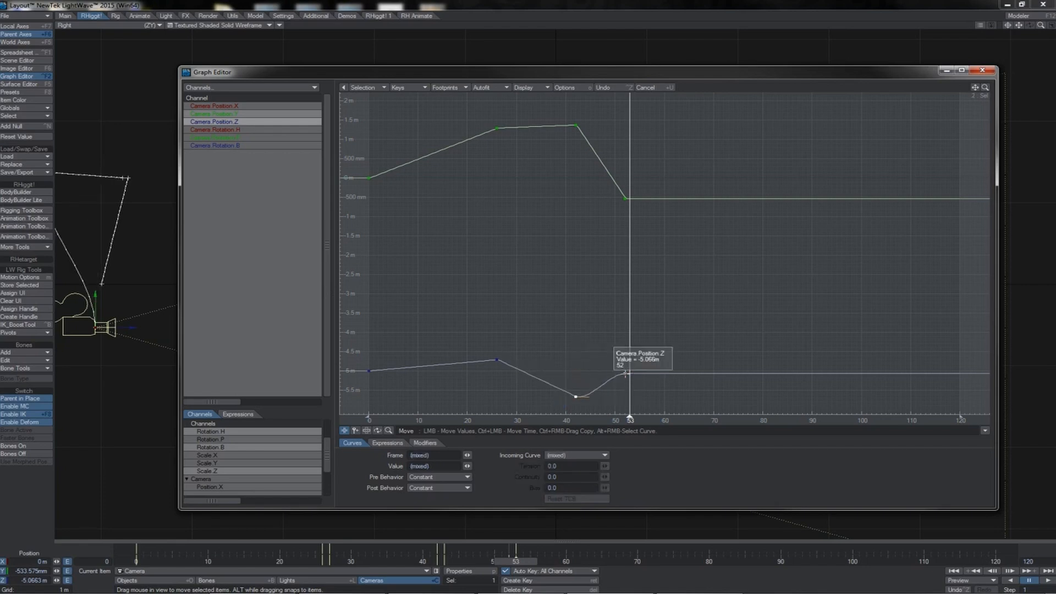
right_click(626, 374)
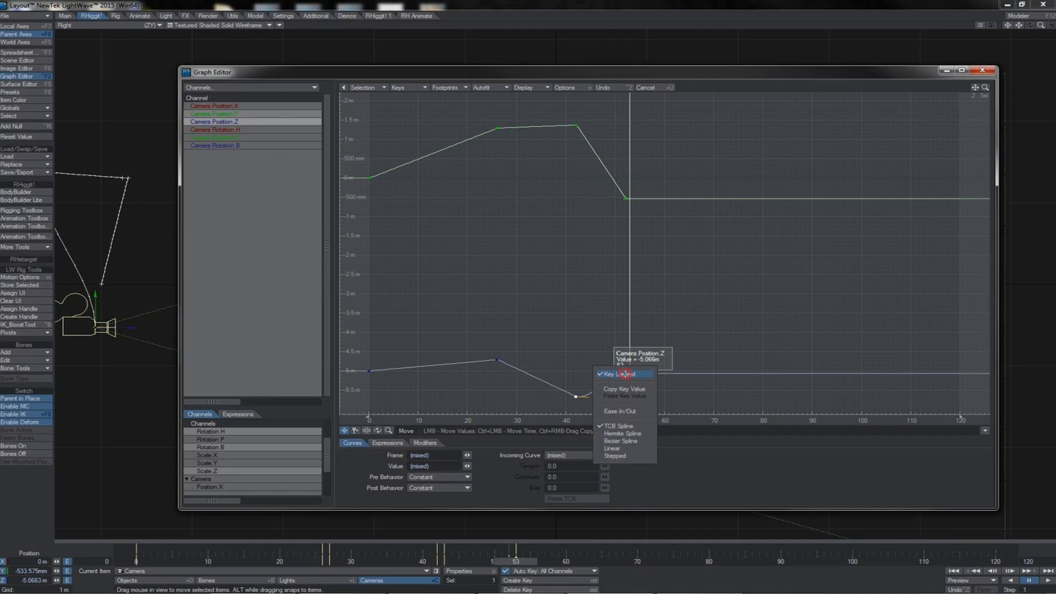
click(625, 374)
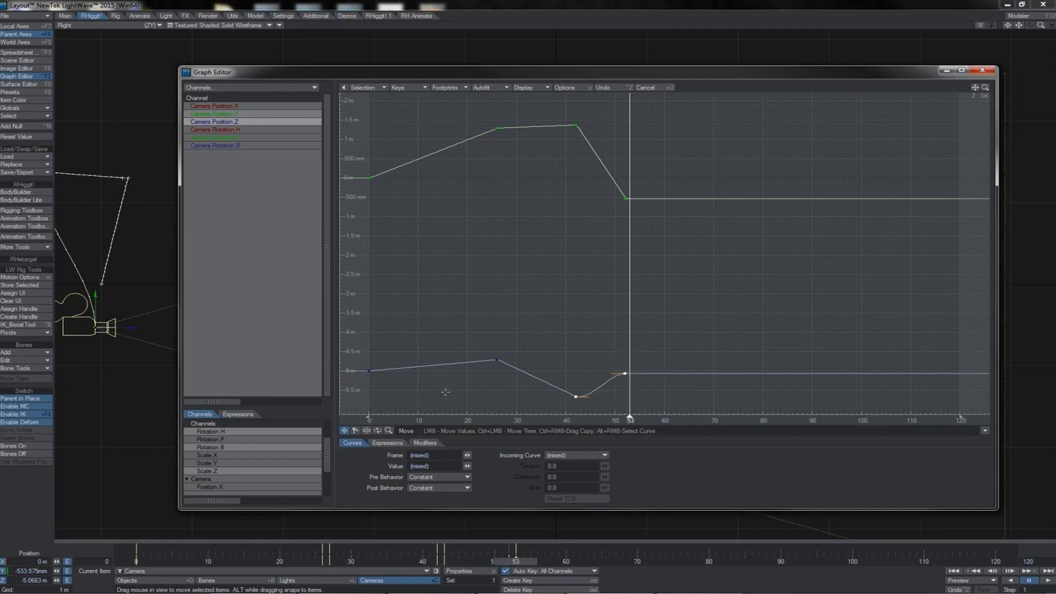
Step: Add keys on the Camera Position Y and Z curves at frames 63, 82, 101 and 113, ranging from about -2.6 m to 0.75 m
click(355, 431)
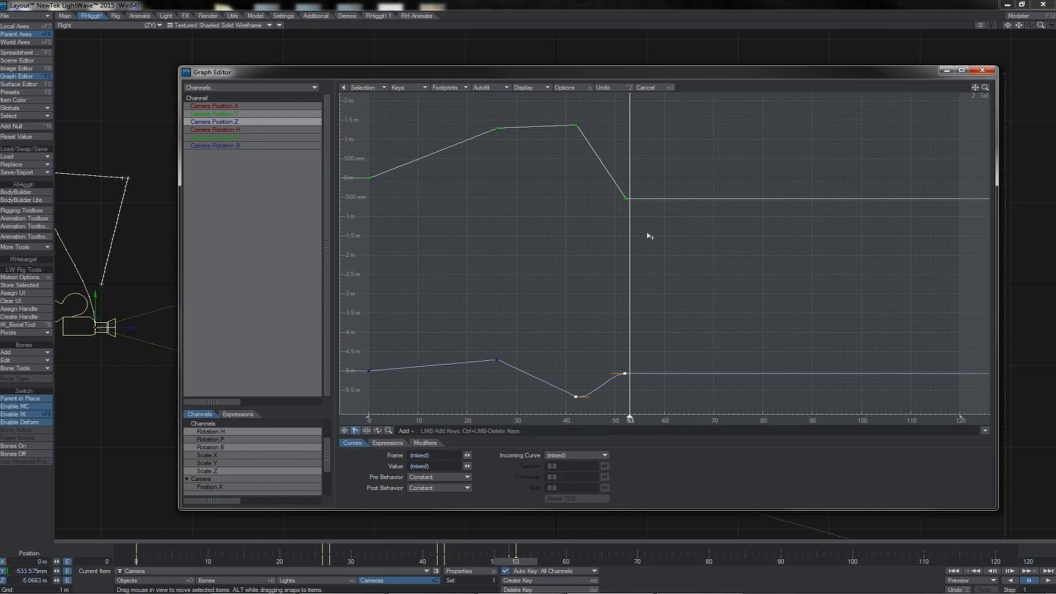
click(679, 150)
click(772, 278)
click(865, 235)
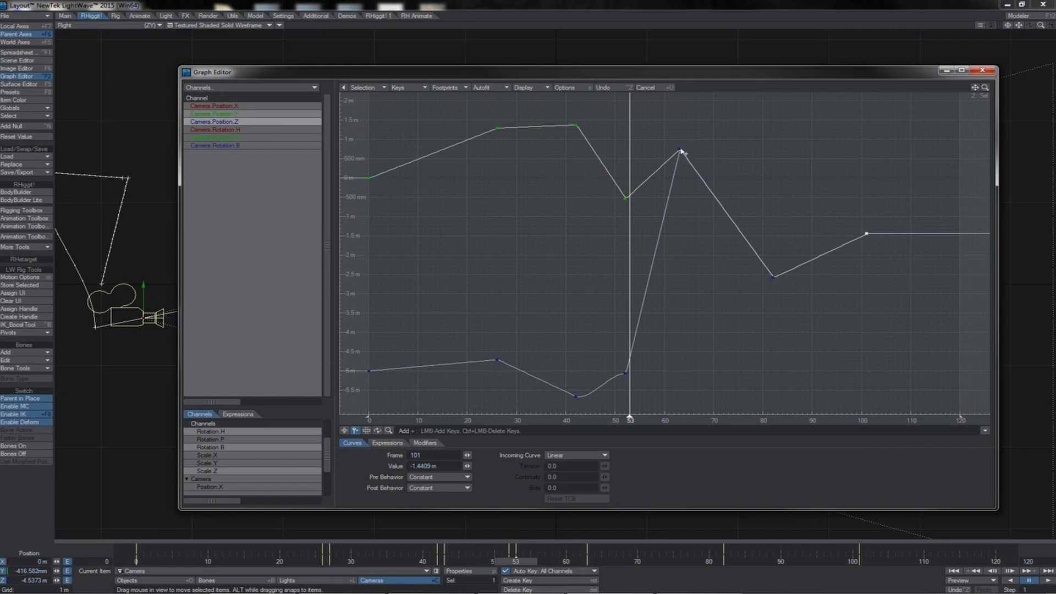
click(925, 168)
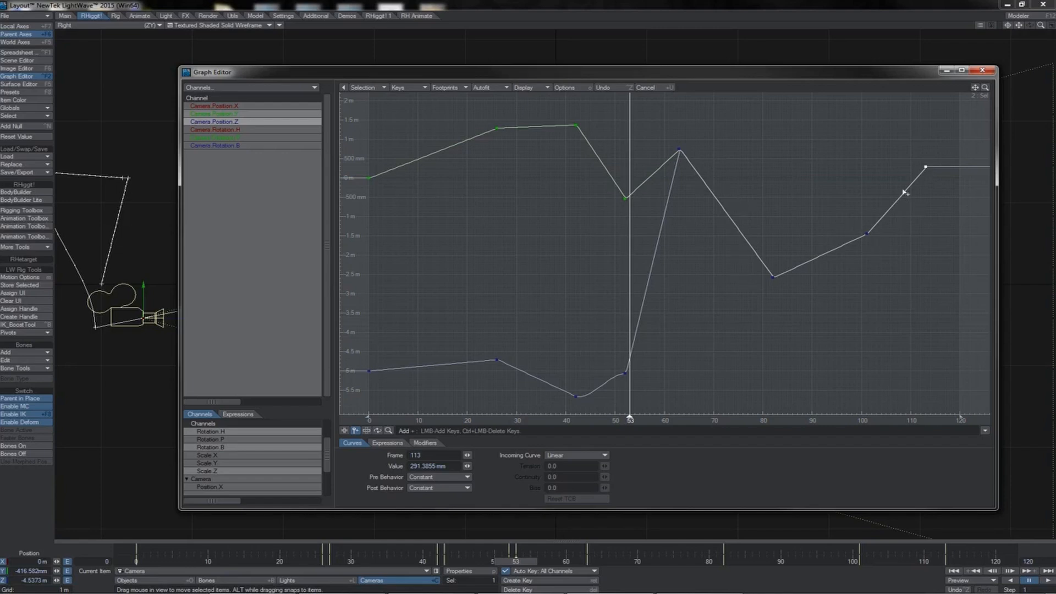
Step: Delete the added Position Y and Z keys at frames 113, 101, 82 and 63
mouse_move(926, 168)
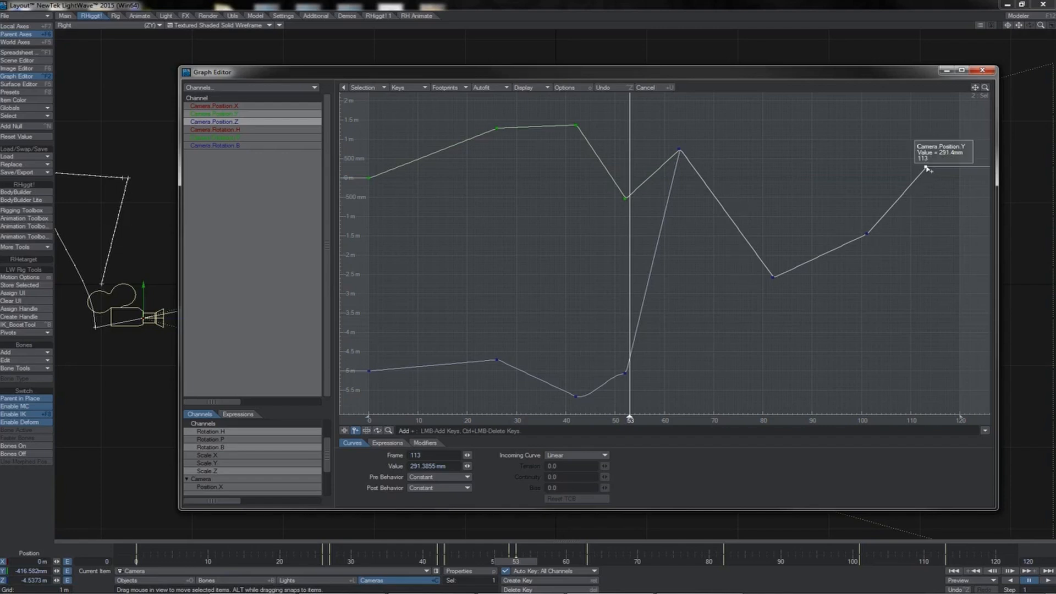
ctrl+click(926, 169)
ctrl+click(867, 235)
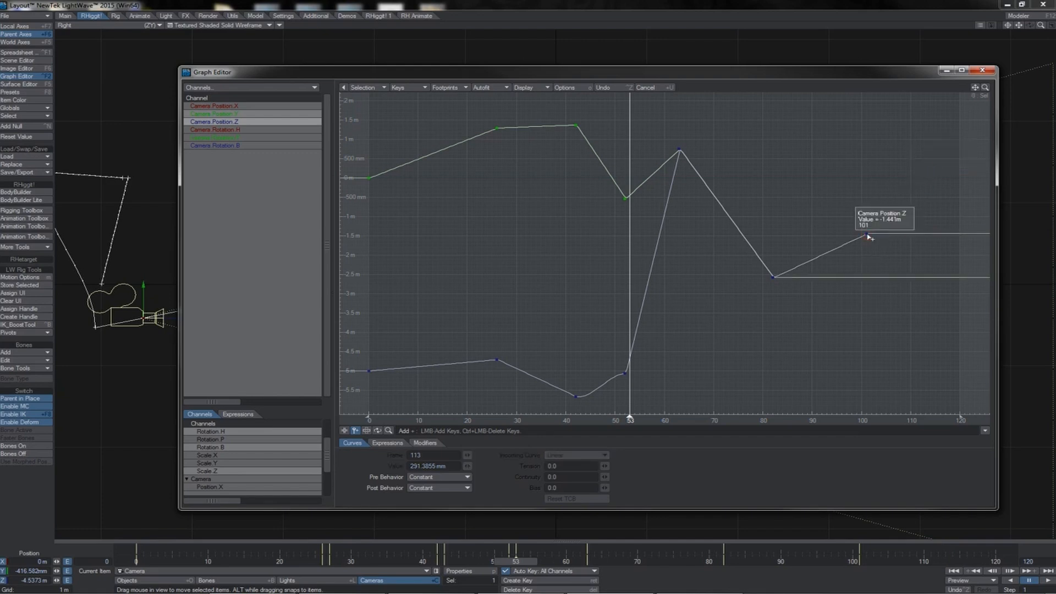
ctrl+click(772, 276)
mouse_move(680, 151)
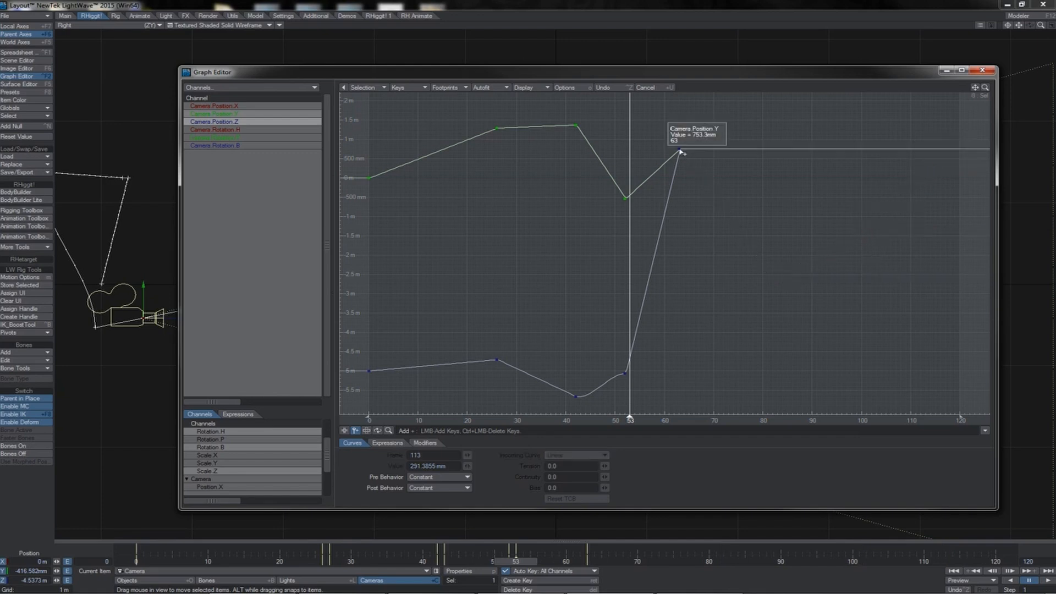
ctrl+click(680, 151)
ctrl+click(681, 152)
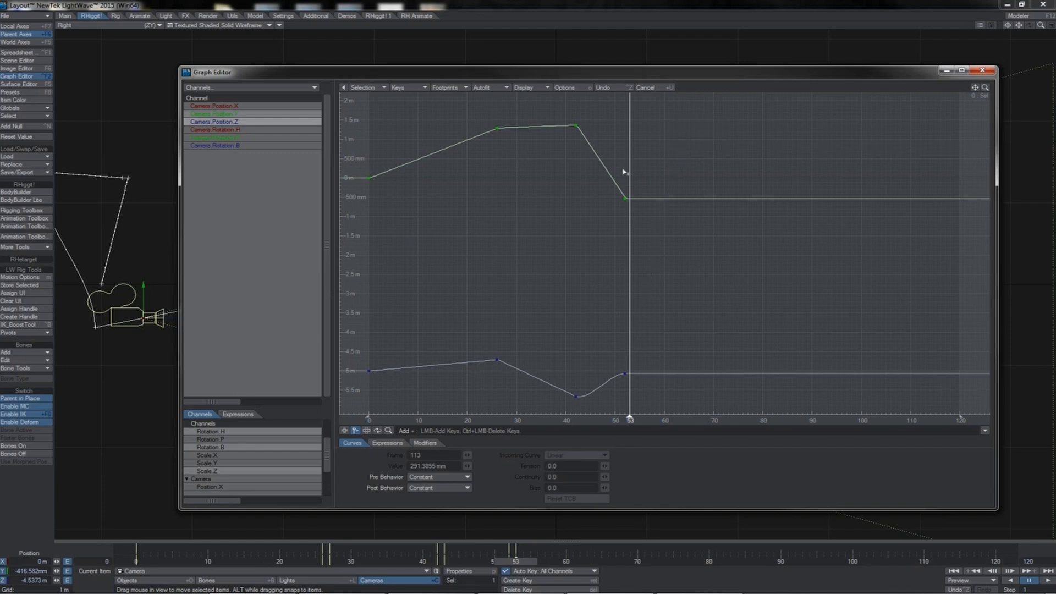
Step: Delete the Camera Position Z key at frame 52 and undo that deletion
ctrl+click(626, 375)
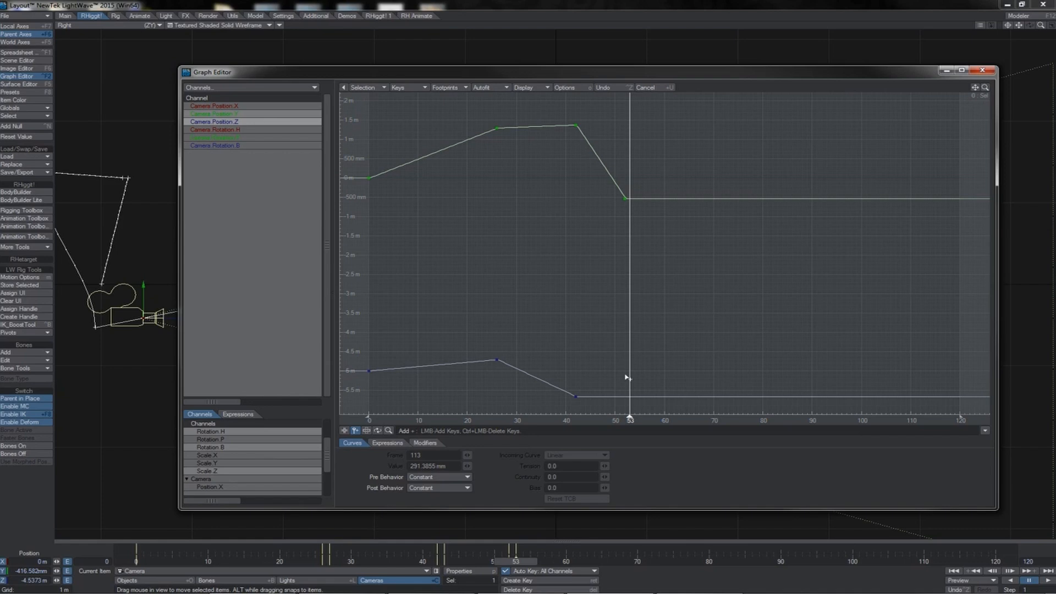
click(626, 376)
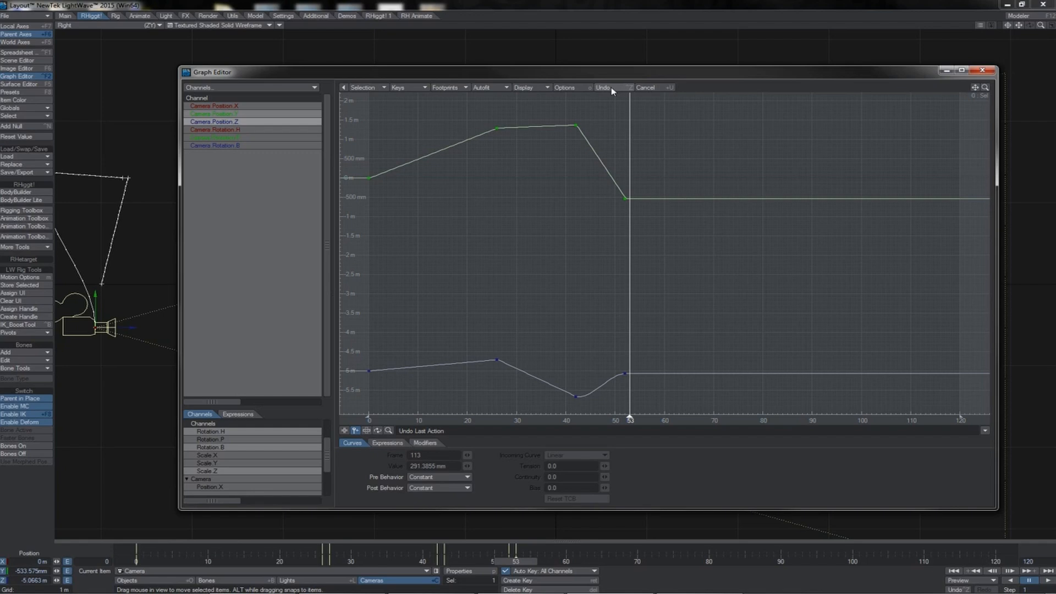
Step: Slightly compress the values of the Position Y and Z keys after frame 0 and stretch their timing around frame 26 to frames 48 and 62
click(366, 431)
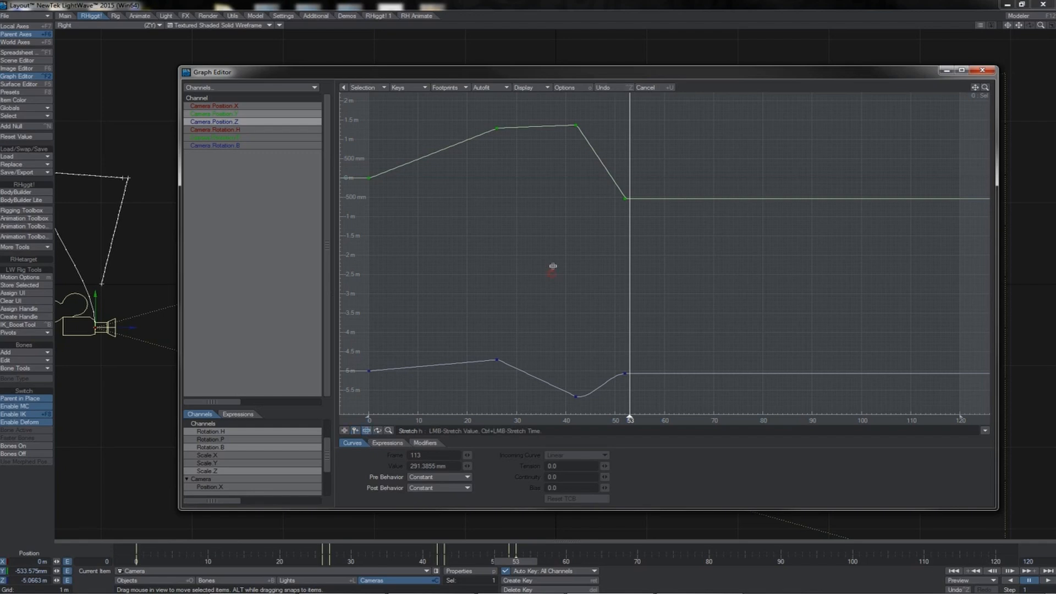
drag(661, 110, 458, 401)
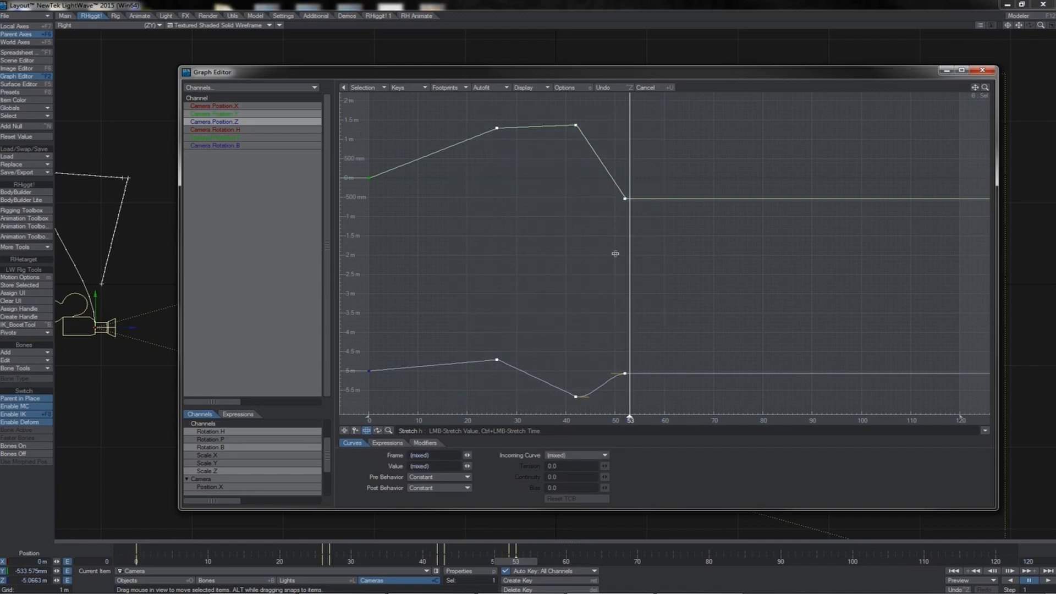
mouse_move(553, 272)
mouse_down()
mouse_move(564, 261)
mouse_move(559, 306)
mouse_move(570, 251)
mouse_move(566, 291)
mouse_move(561, 273)
mouse_up()
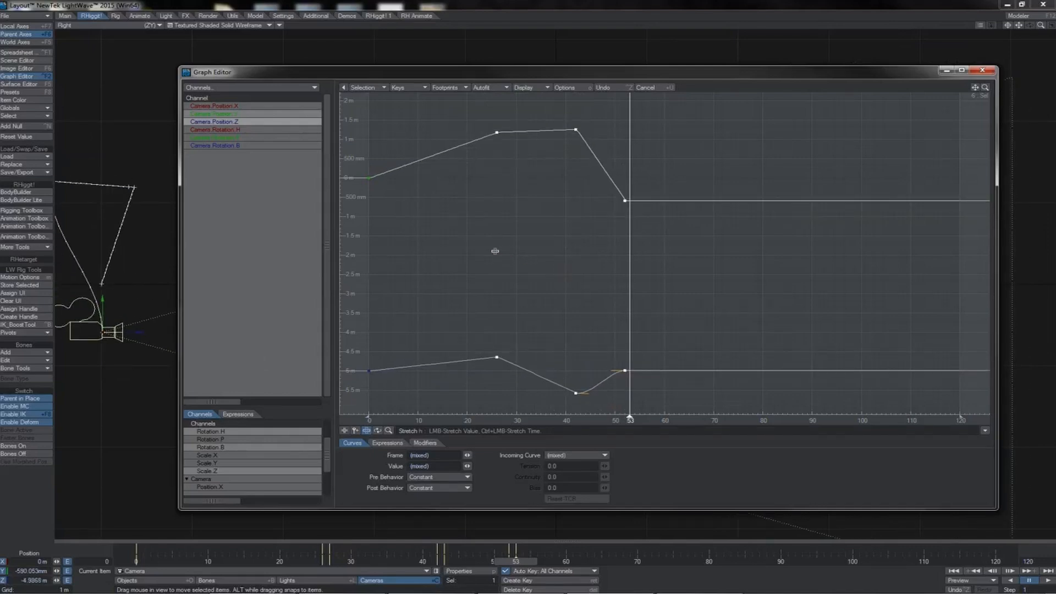
mouse_move(565, 259)
mouse_down()
mouse_move(783, 285)
mouse_move(499, 236)
mouse_move(684, 278)
mouse_move(490, 249)
mouse_move(694, 295)
mouse_move(785, 295)
mouse_move(497, 259)
mouse_move(698, 288)
mouse_move(546, 262)
mouse_up()
Step: Stretch all Camera Position Y keys to a peak of about 2 m and their timing from frame 0 to about frames 39, 73 and 94
drag(600, 184, 363, 209)
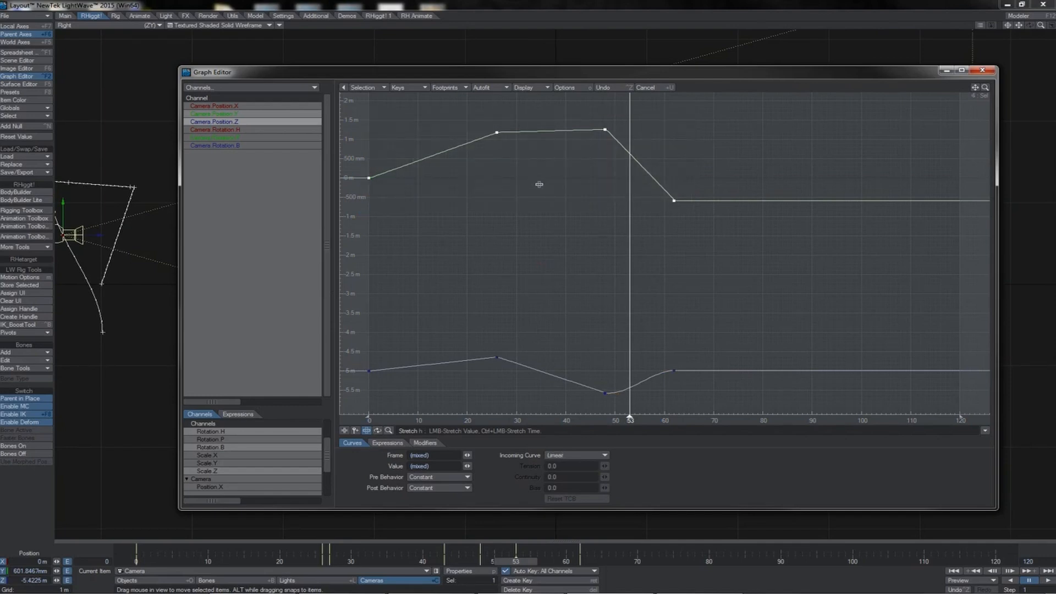
drag(539, 183, 545, 132)
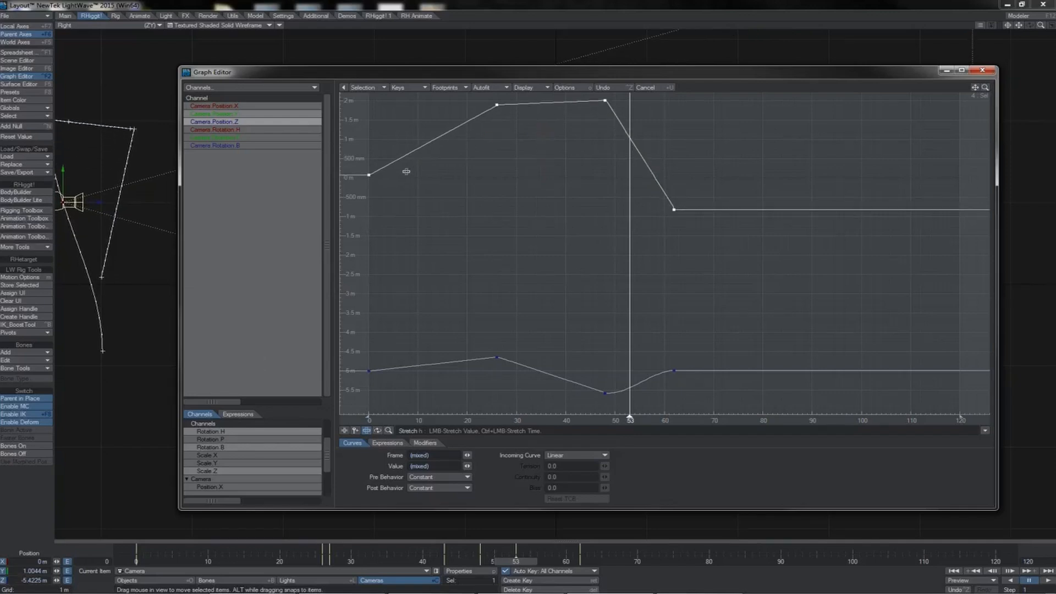
mouse_move(369, 174)
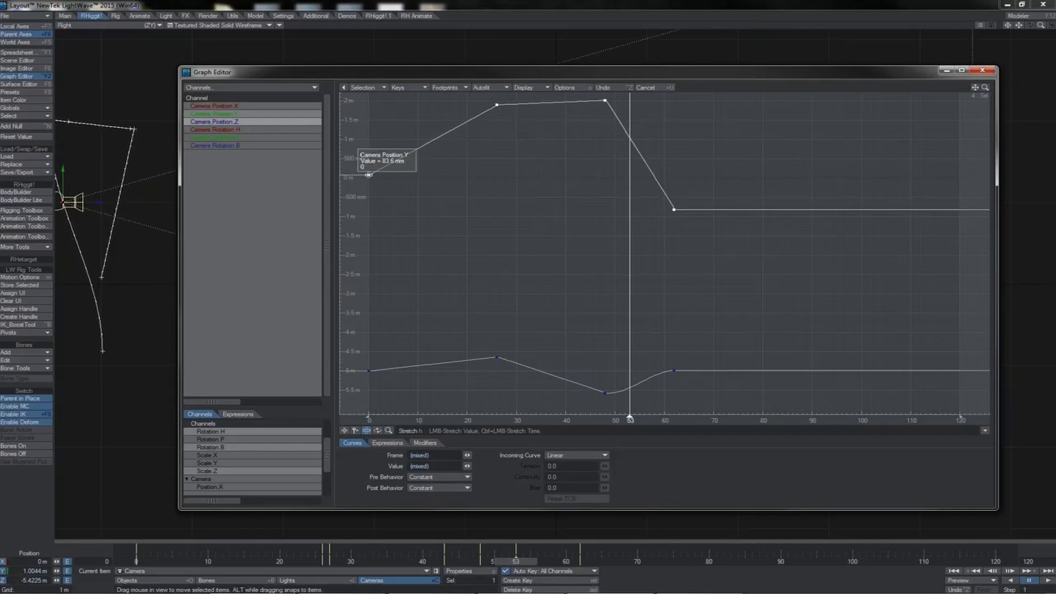
ctrl+drag(369, 175, 451, 177)
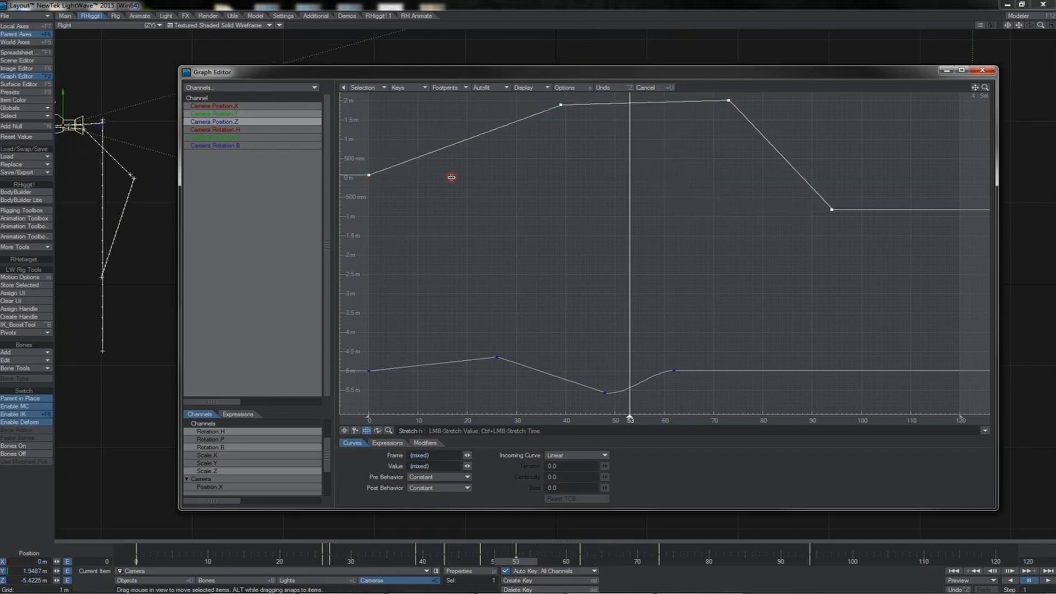
Step: Try rolling the Camera Position Y keys with the Roll tool, and define its time range from about frame 39 to 96
click(378, 432)
click(597, 239)
click(569, 299)
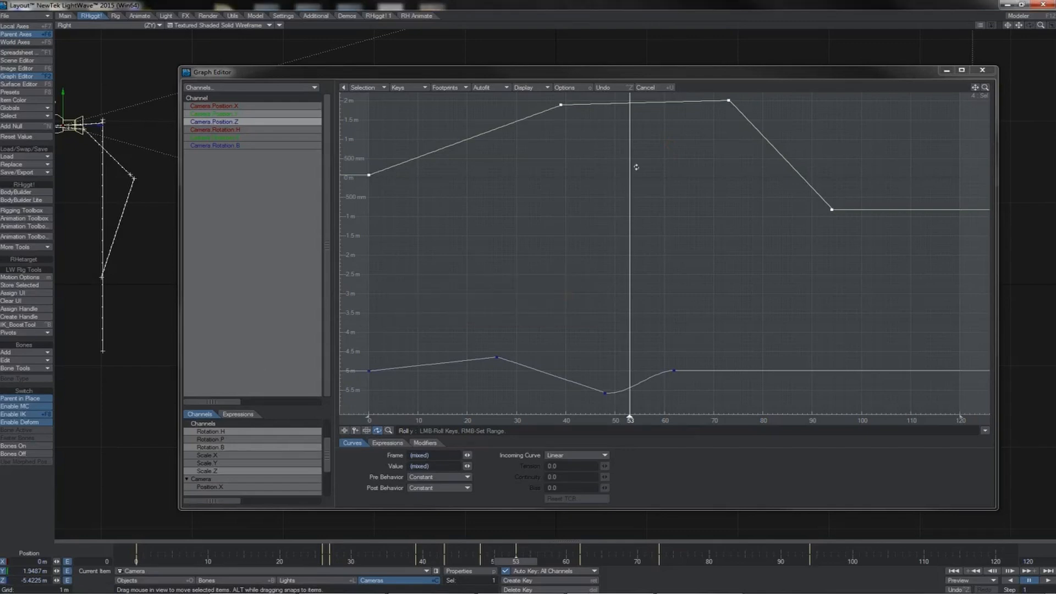
click(614, 151)
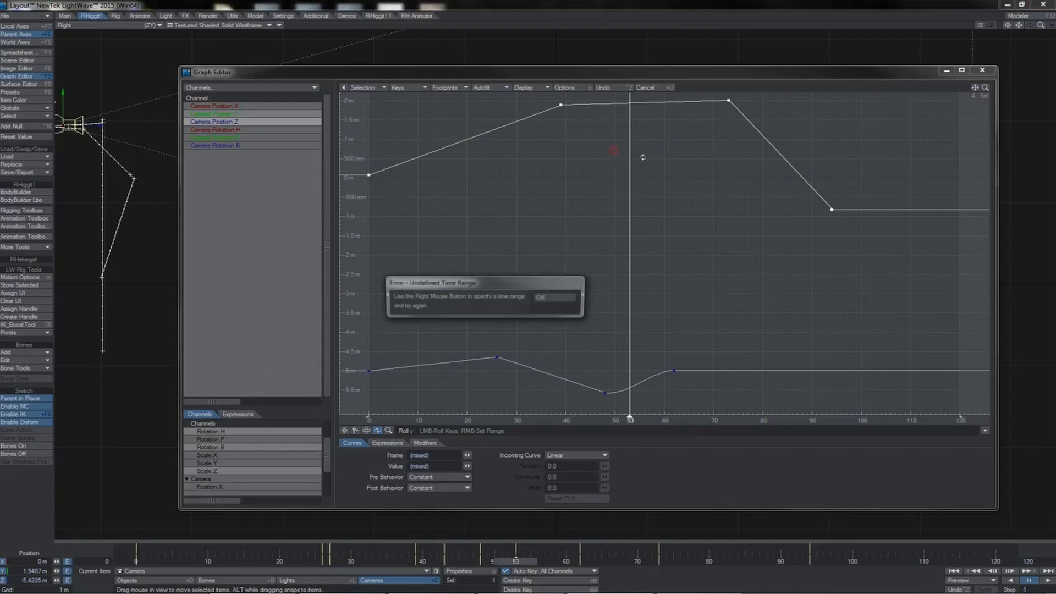
click(545, 298)
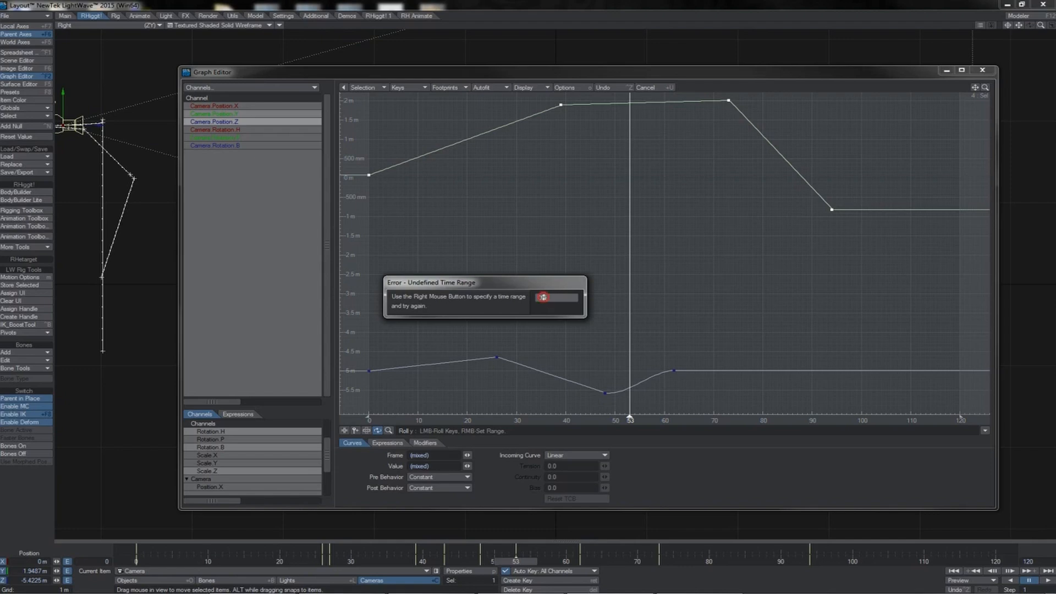
right_click(840, 95)
right_drag(840, 95, 560, 103)
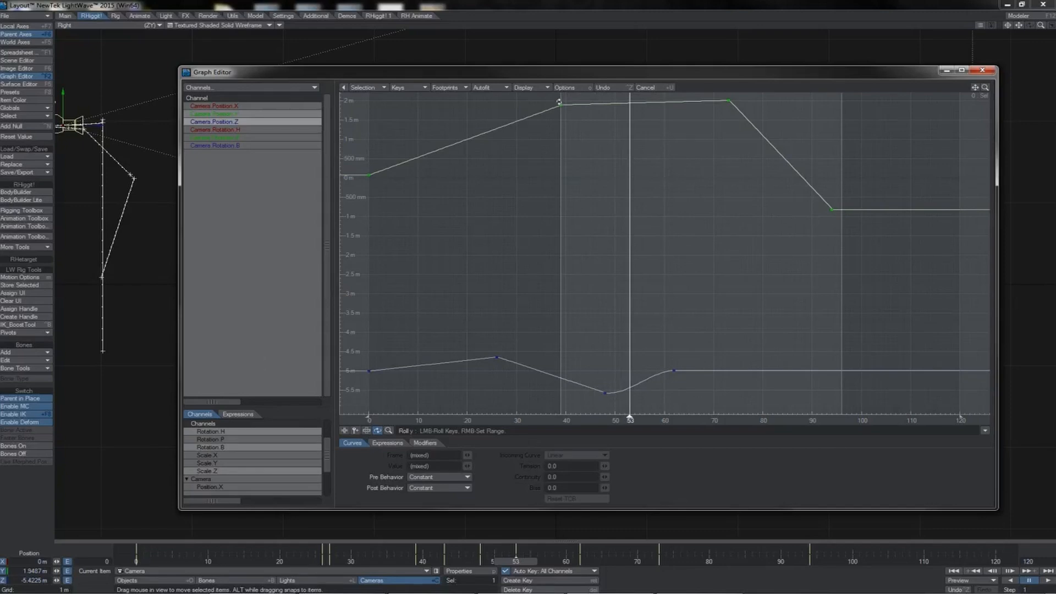
Step: Roll the Camera Position Y and Z keys within the defined range, moving the Y keys to frames 64 and 85, and select the three Y keys after frame 0
drag(574, 105, 775, 156)
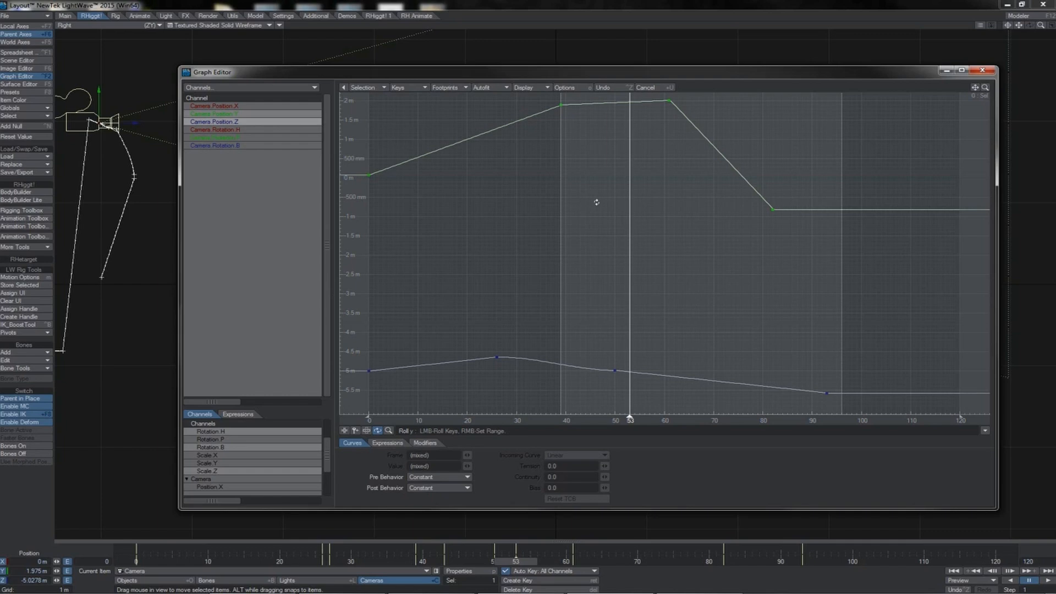
drag(596, 202, 915, 235)
key(t)
drag(553, 95, 810, 228)
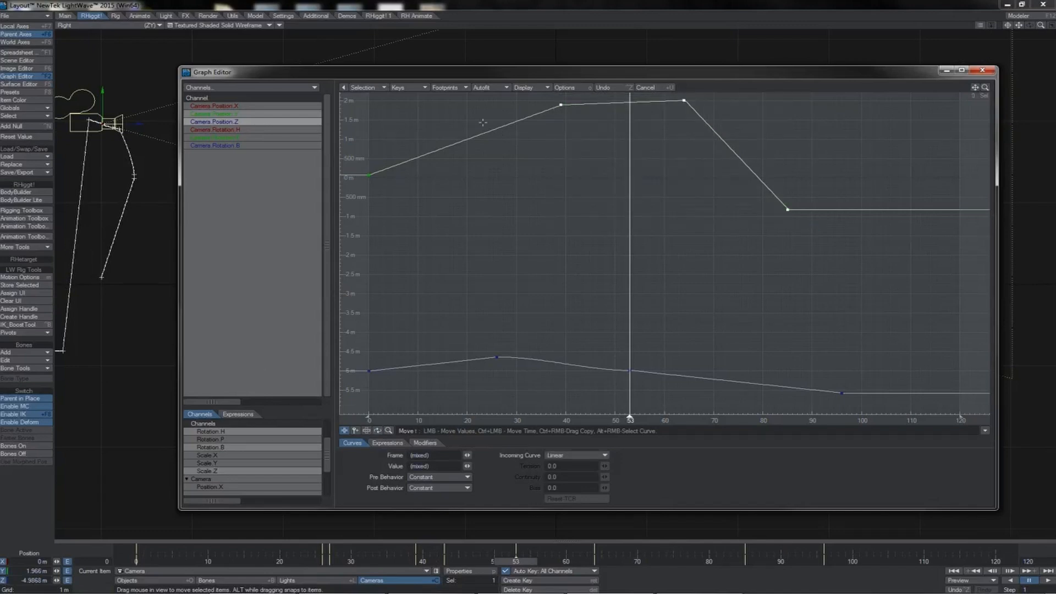
Step: Create a key at frame 53 with value -4.9868 m on the selected curves and undo its creation
click(414, 89)
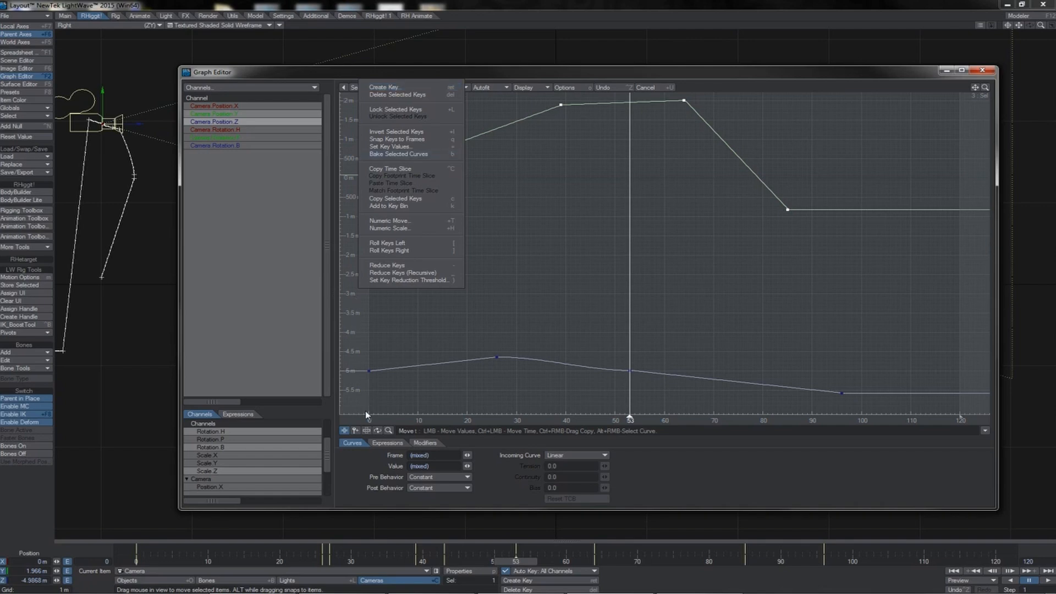
click(381, 88)
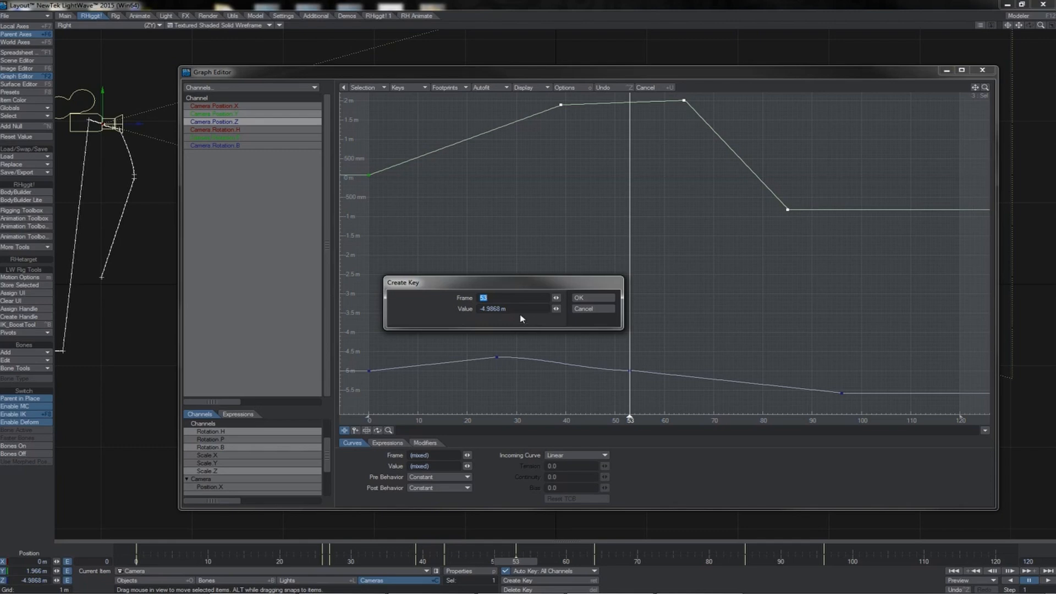
click(580, 297)
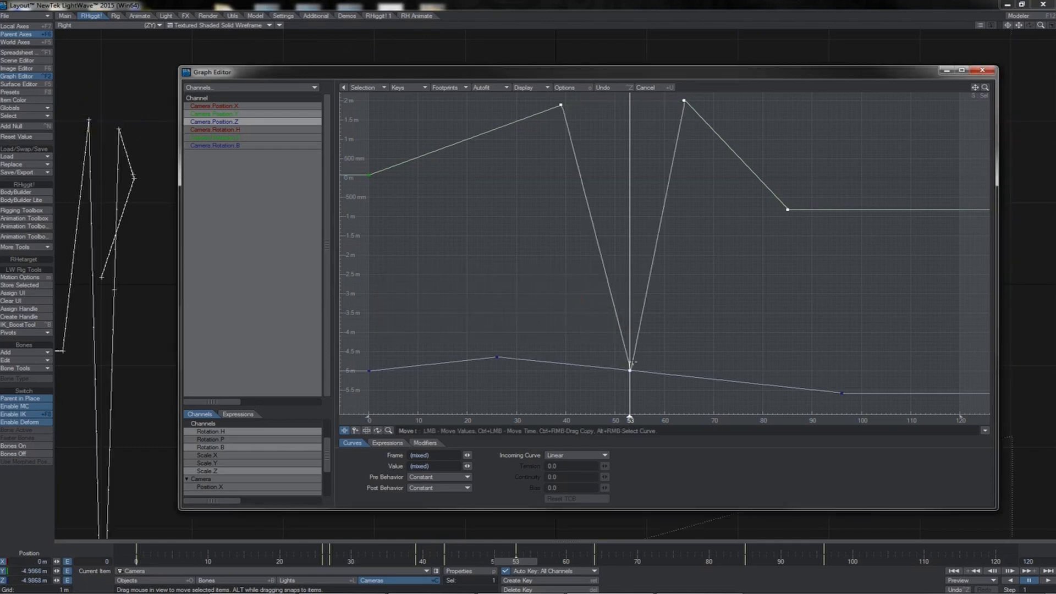
key(ctrl+z)
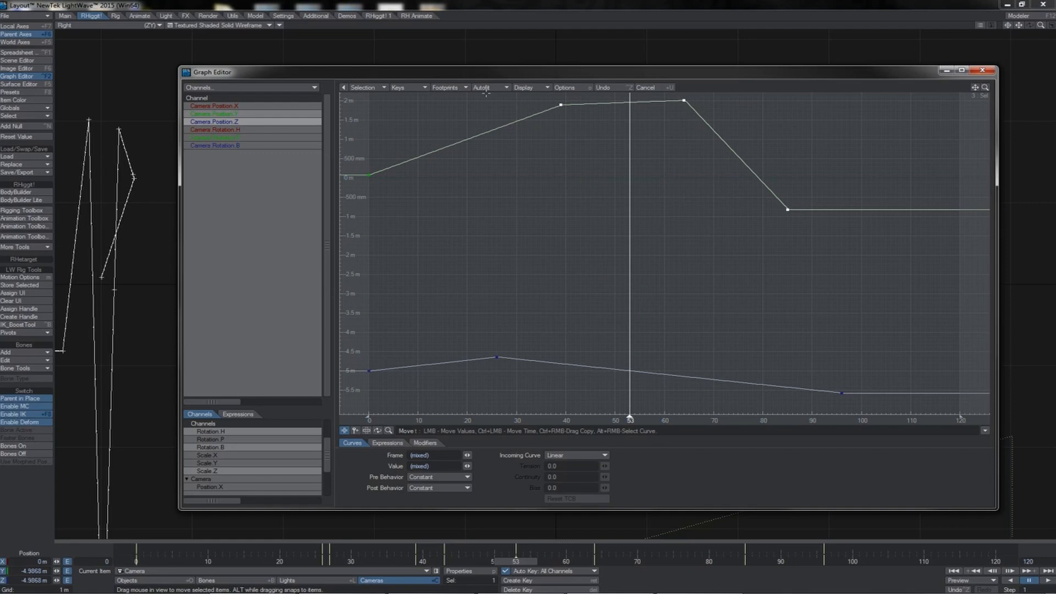
Step: Snap the selected Camera Position Y keys to frames, and open the Set Key Values dialog and cancel it
click(420, 87)
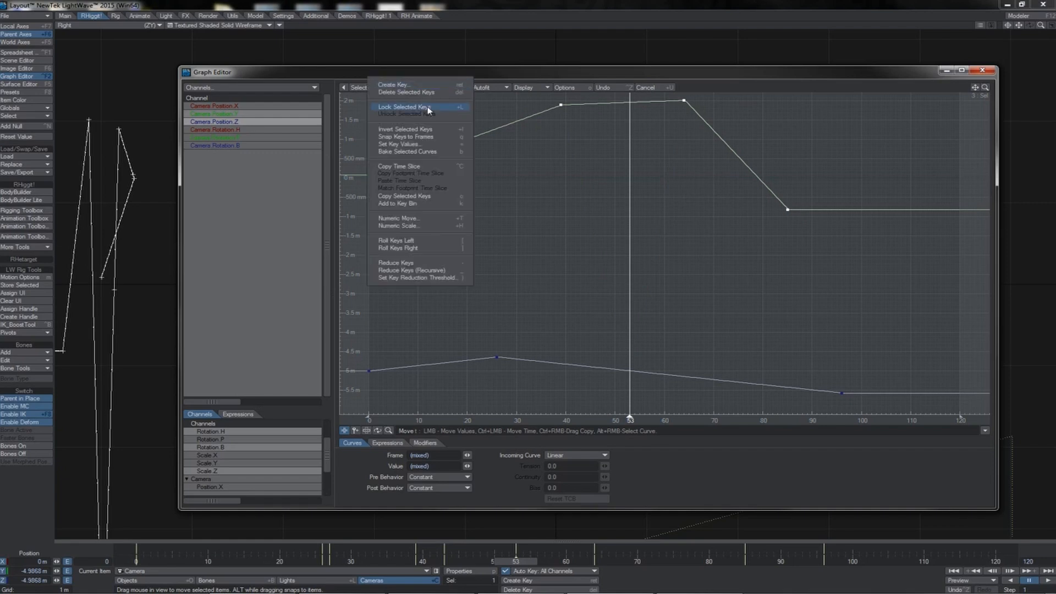
click(439, 139)
click(398, 87)
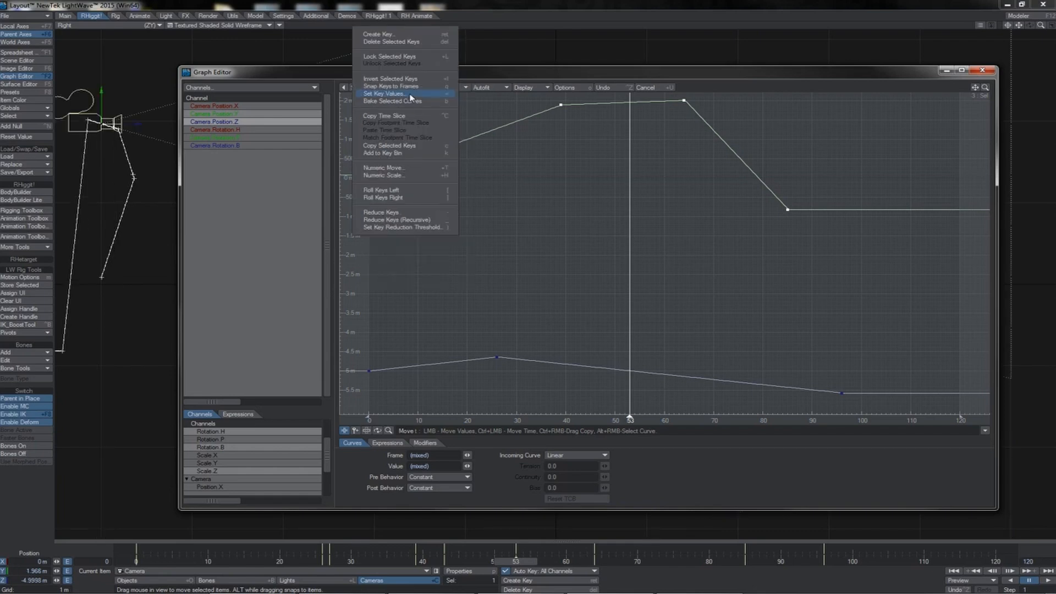
click(410, 95)
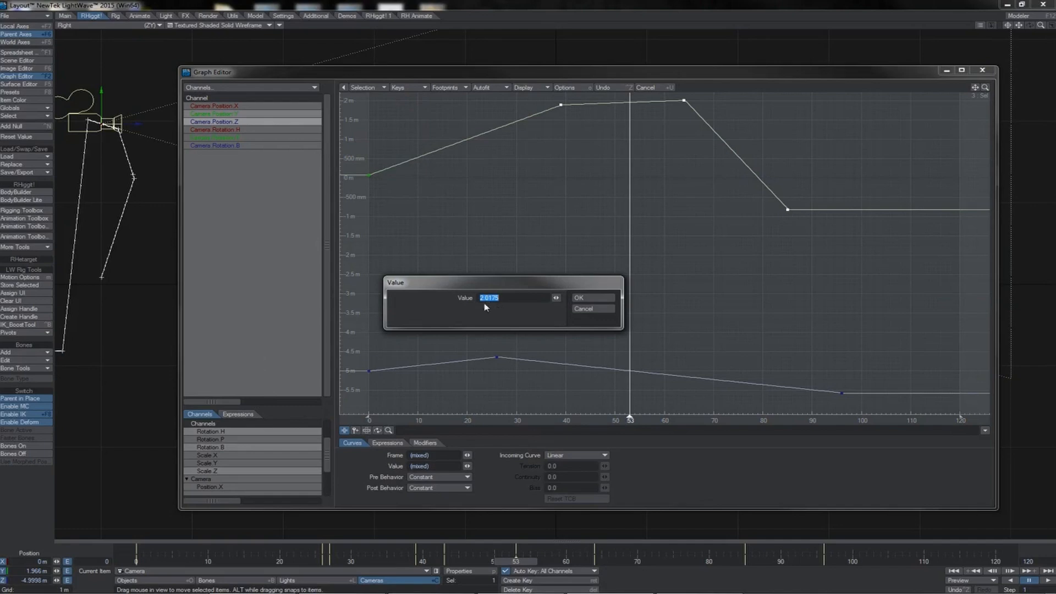
key(Escape)
click(415, 87)
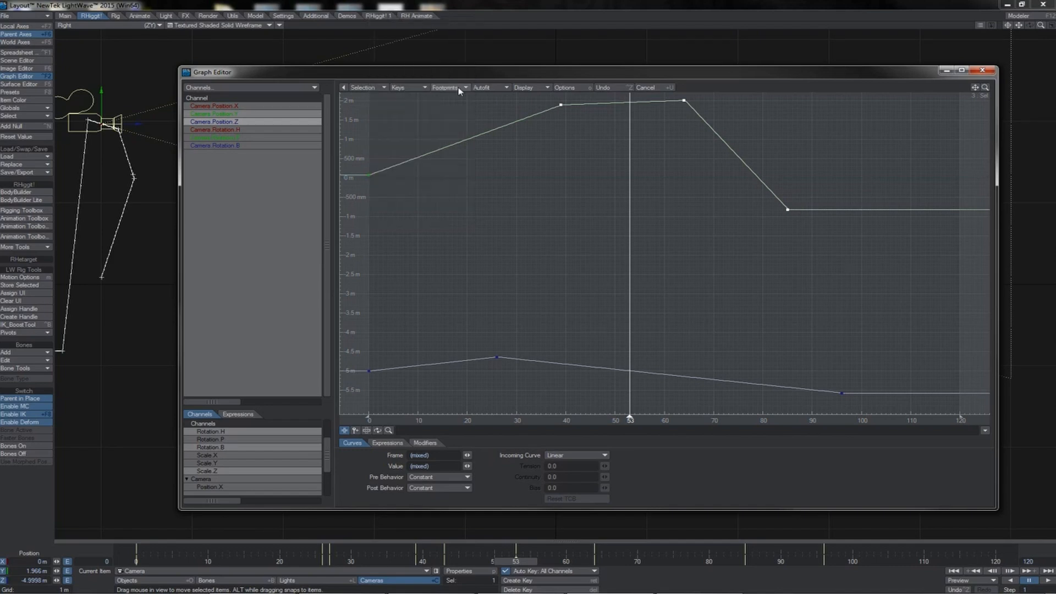
Step: Leave a footprint of the curves and move the three selected Camera Position Y keys down by about 2.5 m
click(458, 88)
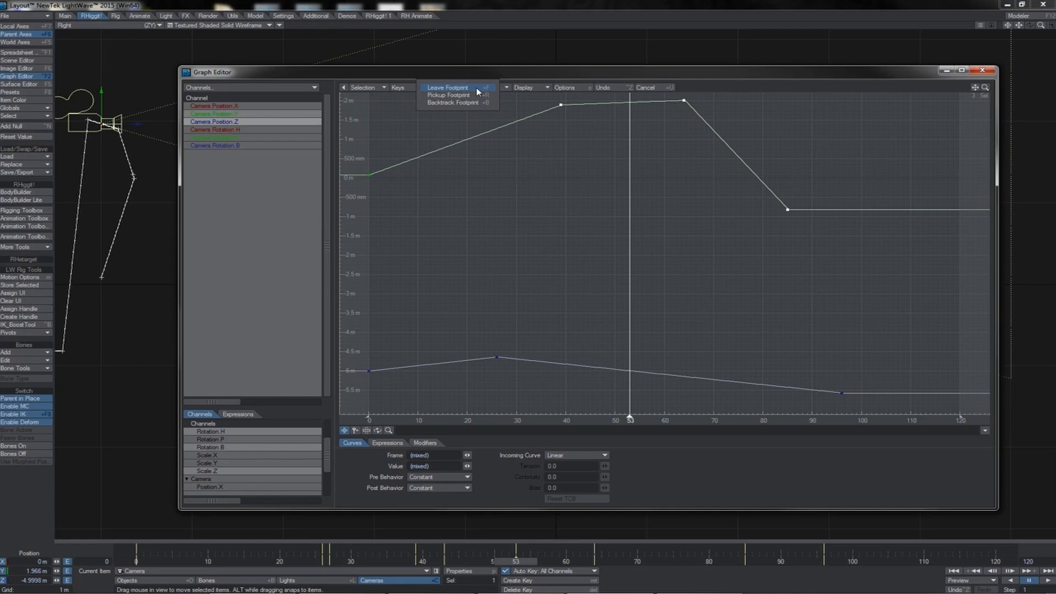
click(476, 87)
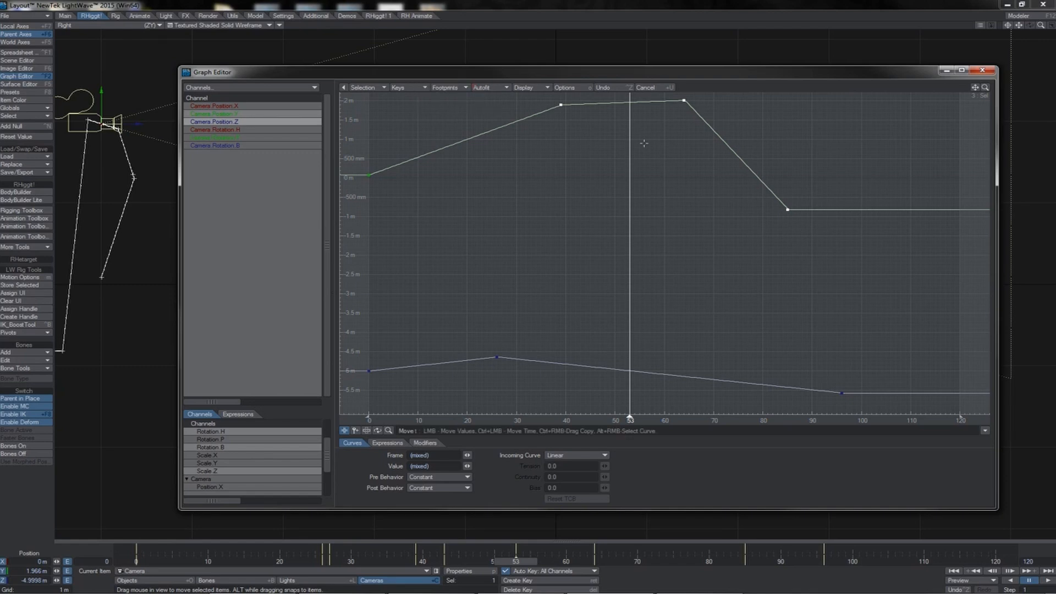
drag(614, 142, 610, 237)
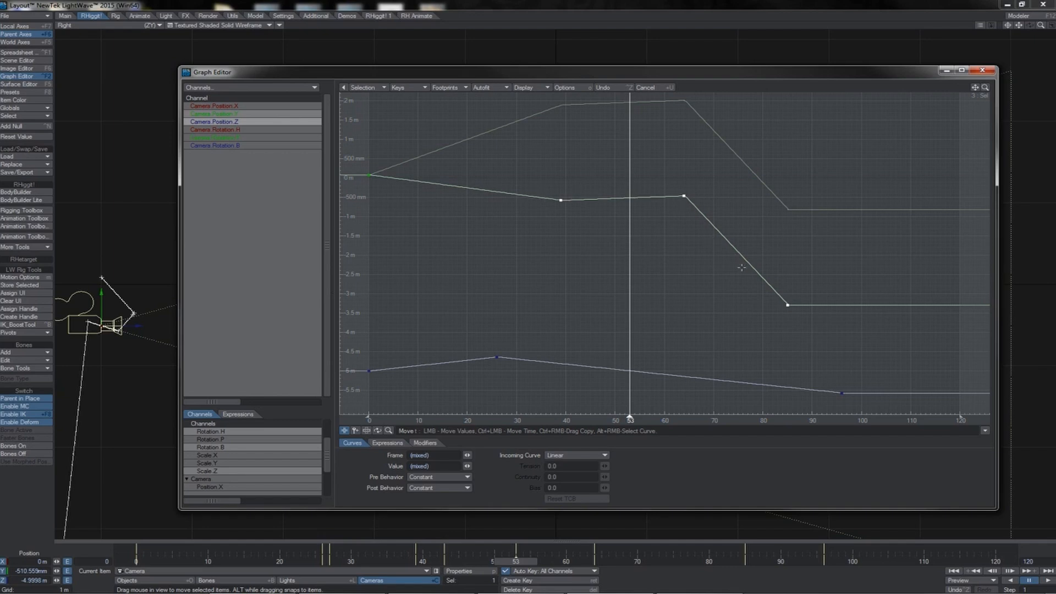
Step: Move the three Camera Position Y keys individually to about frames 46, 52 and 90, the last at about -1.79 m, and backtrack to the footprint
click(554, 203)
drag(550, 239, 584, 204)
click(665, 212)
ctrl+drag(665, 212, 608, 219)
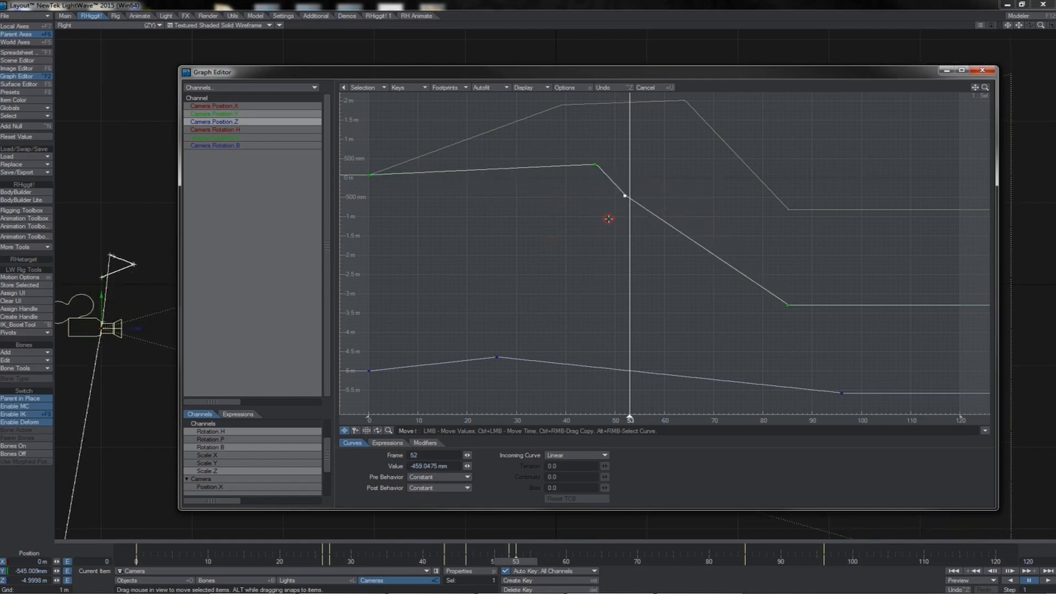
right_drag(802, 294, 776, 318)
drag(776, 318, 800, 261)
click(456, 87)
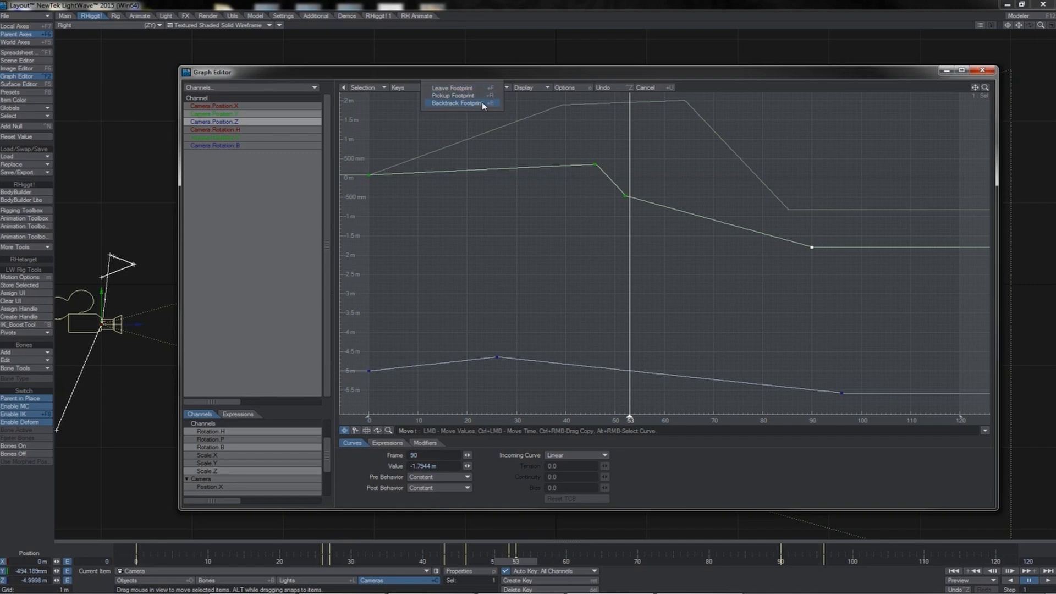
click(481, 103)
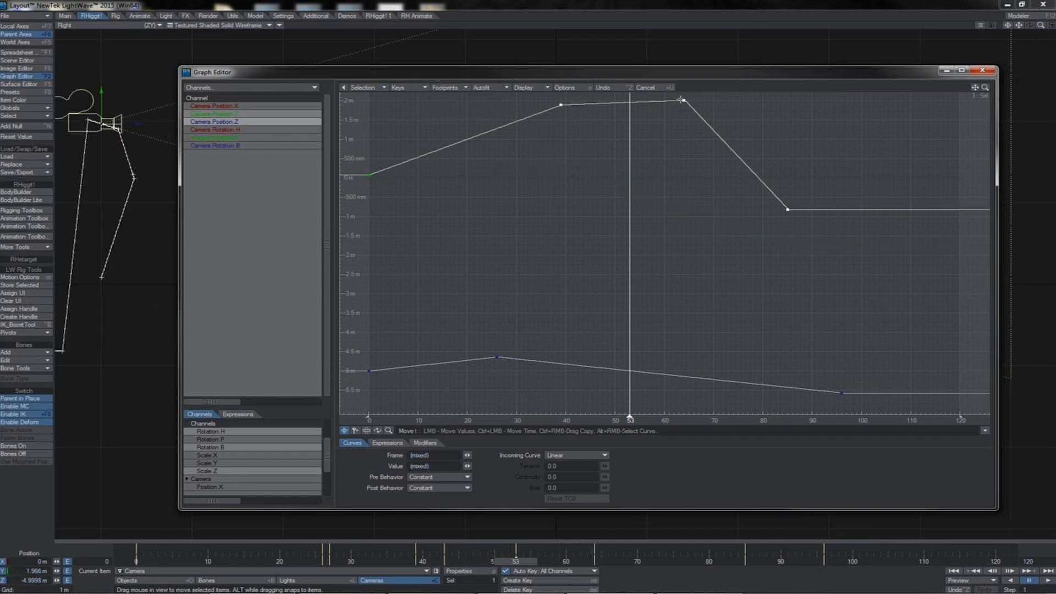
Step: Move the three selected Camera Position Y keys down by about 2.3 m and pick up the footprint
mouse_move(684, 100)
drag(583, 153, 488, 142)
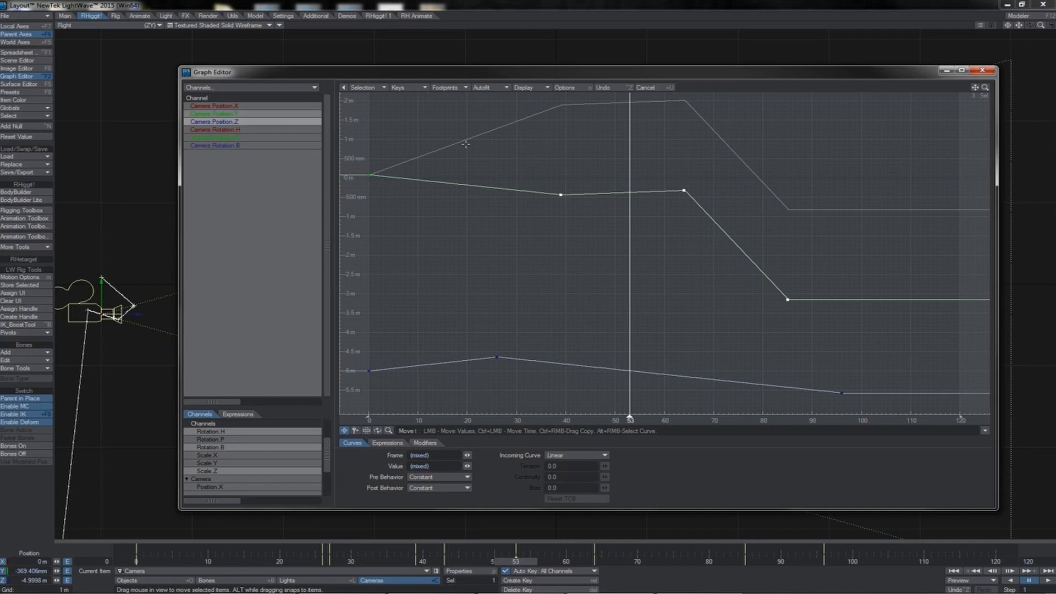
click(456, 90)
click(460, 78)
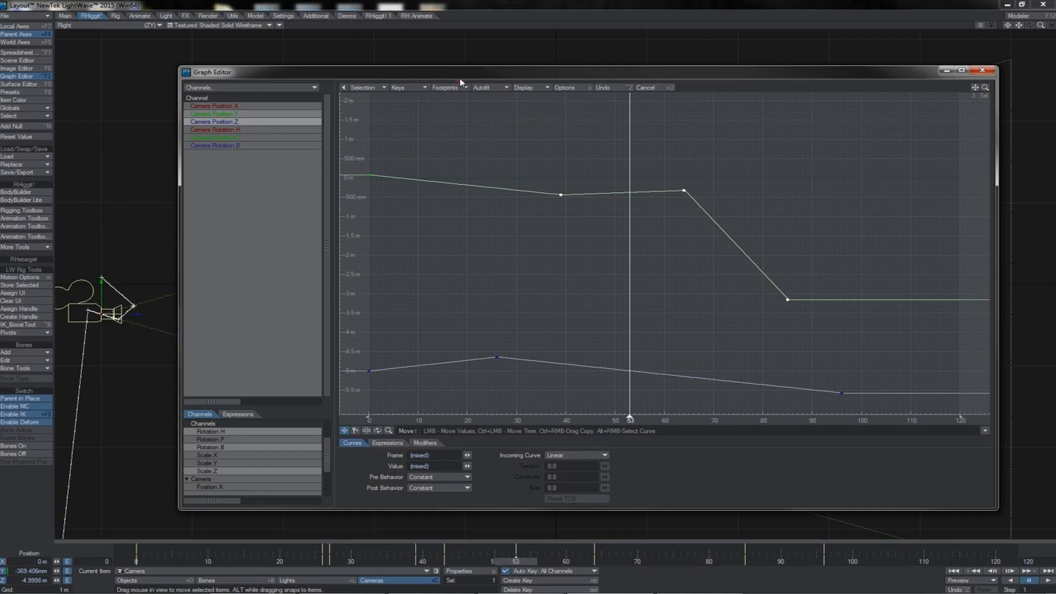
Step: Autofit the graph to all curves, fit it to the selected keys only, and fit it to all curves again
click(497, 87)
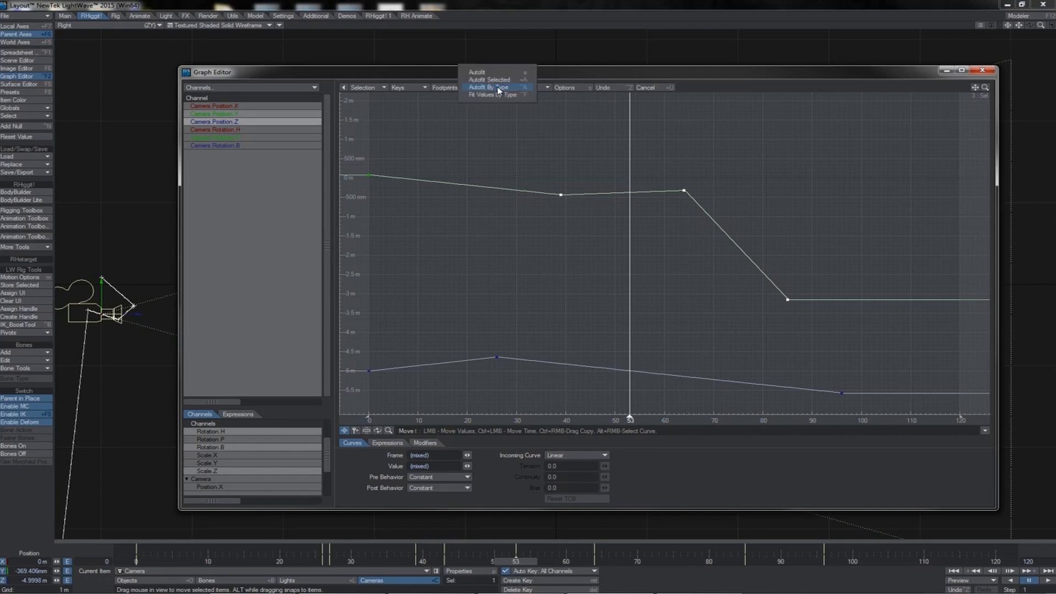
click(499, 73)
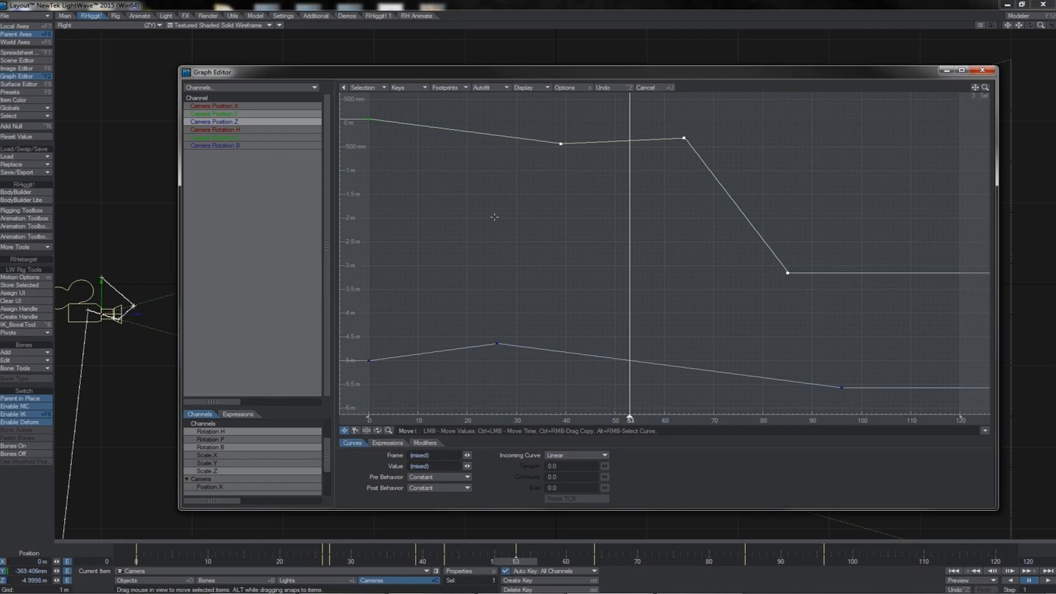
click(498, 87)
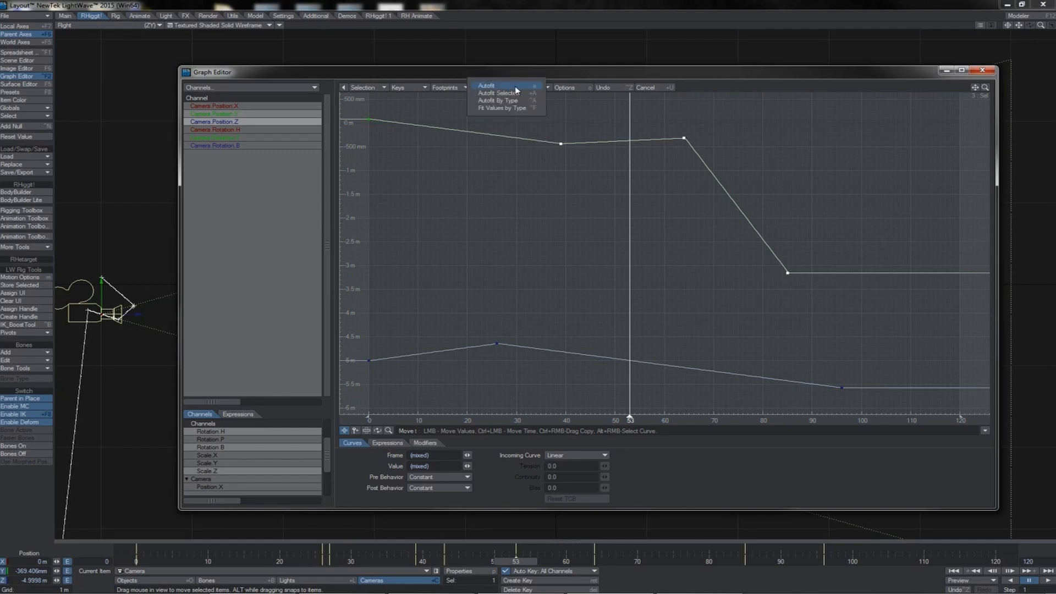
click(503, 92)
click(481, 85)
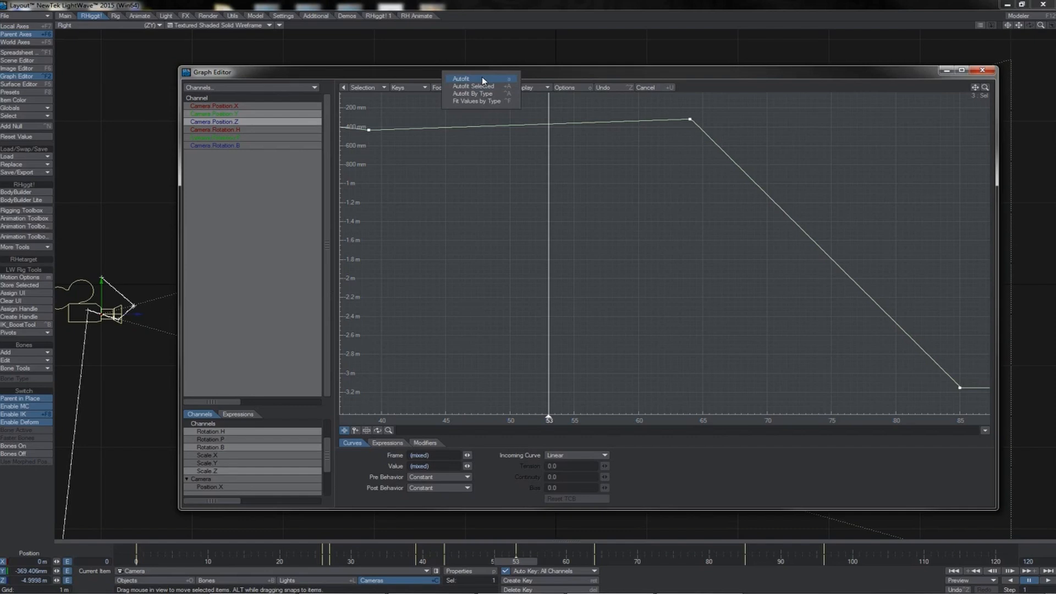
click(482, 79)
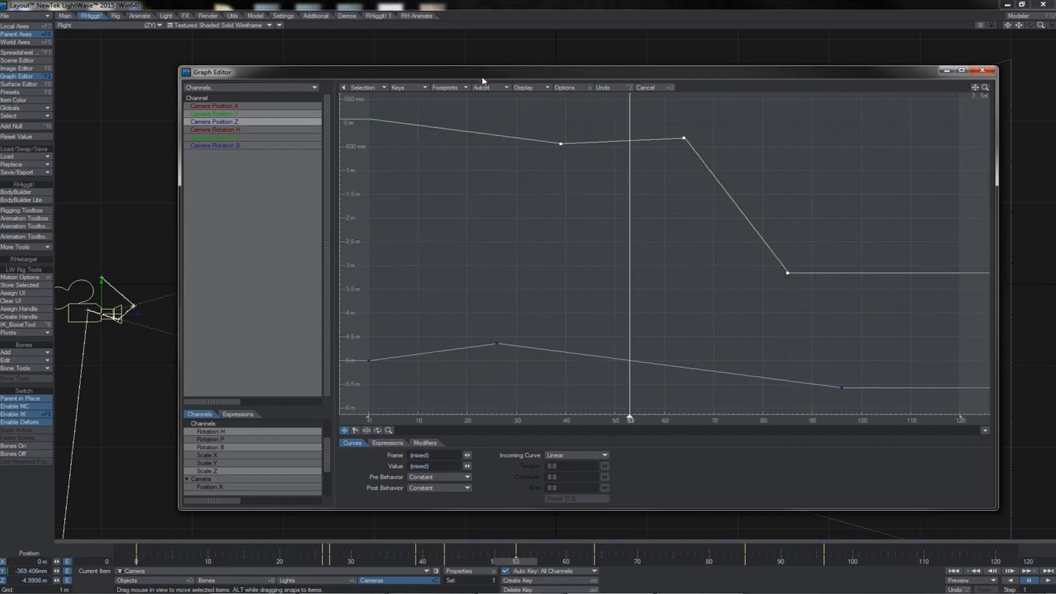
Step: Show only the Camera Position X curve for editing and move the Graph Editor window down to expose the viewport
click(536, 88)
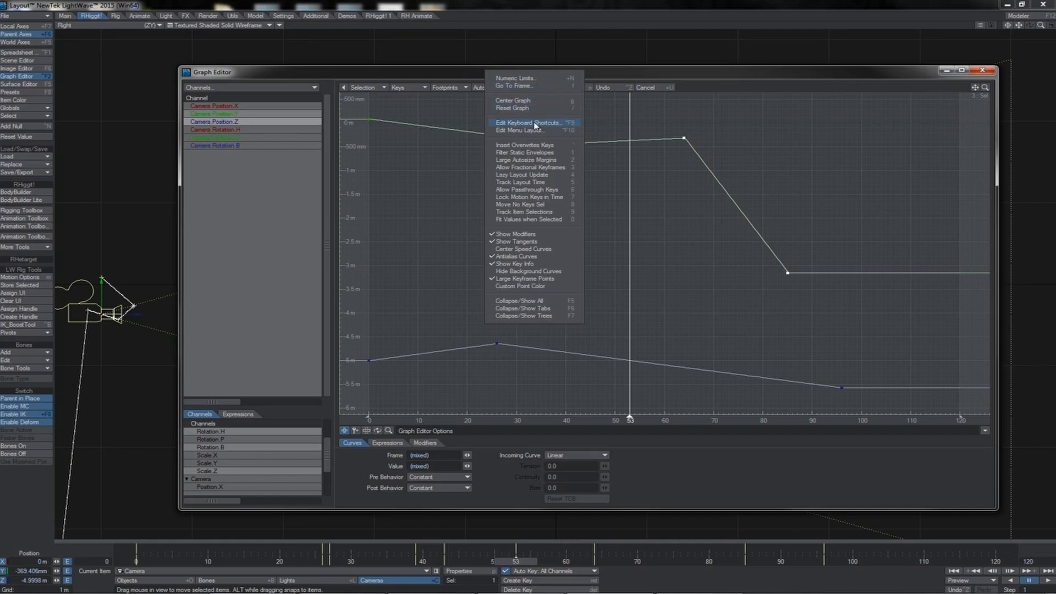
click(253, 105)
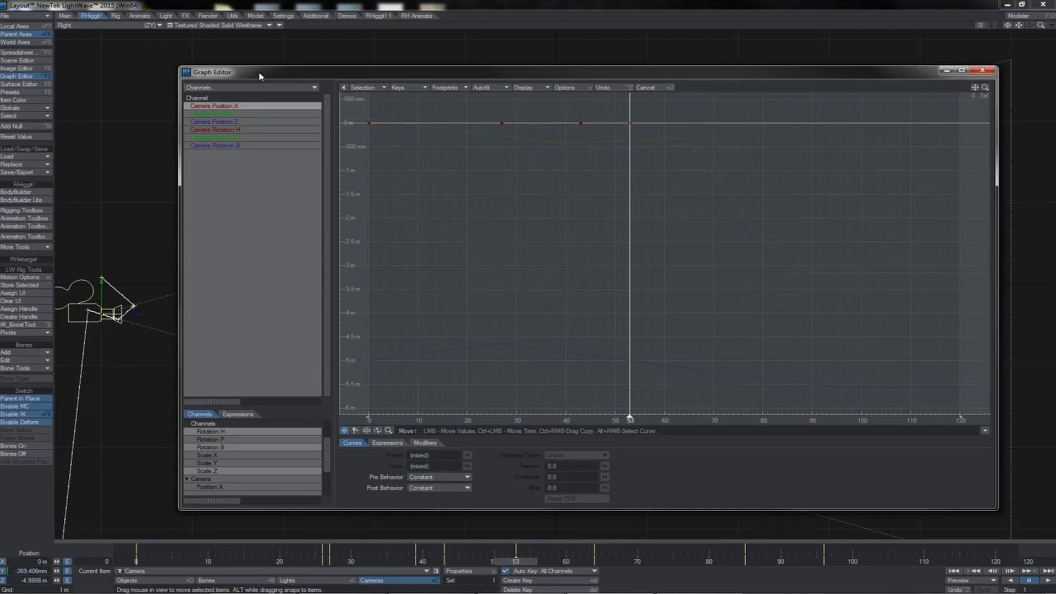
drag(261, 76, 253, 169)
Step: Select the light, raise it to 2.2 m on Y and create a Position Y motion key for it at frame 53
click(363, 115)
click(361, 168)
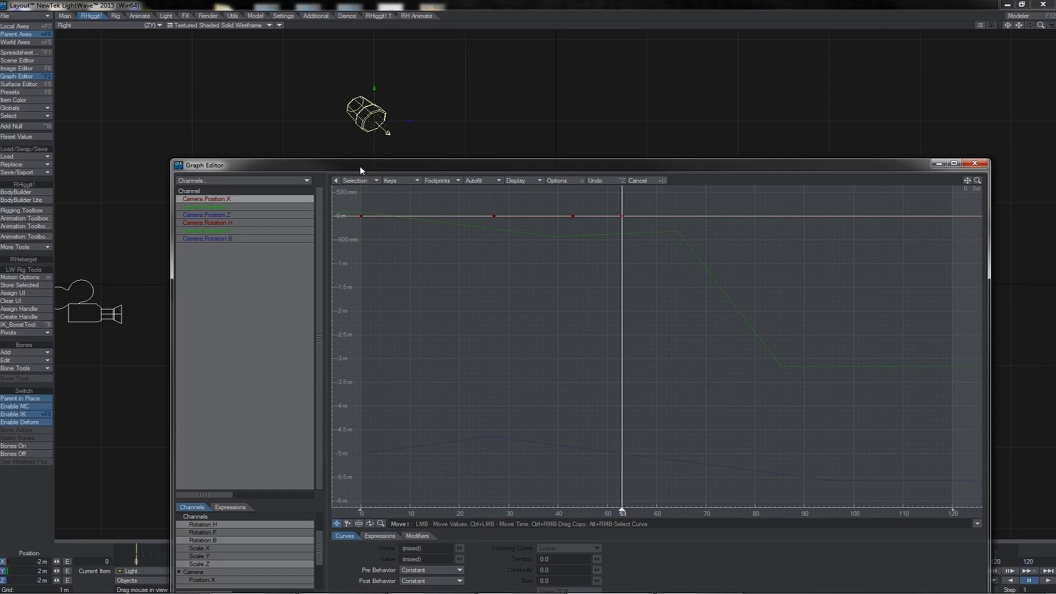
key(Return)
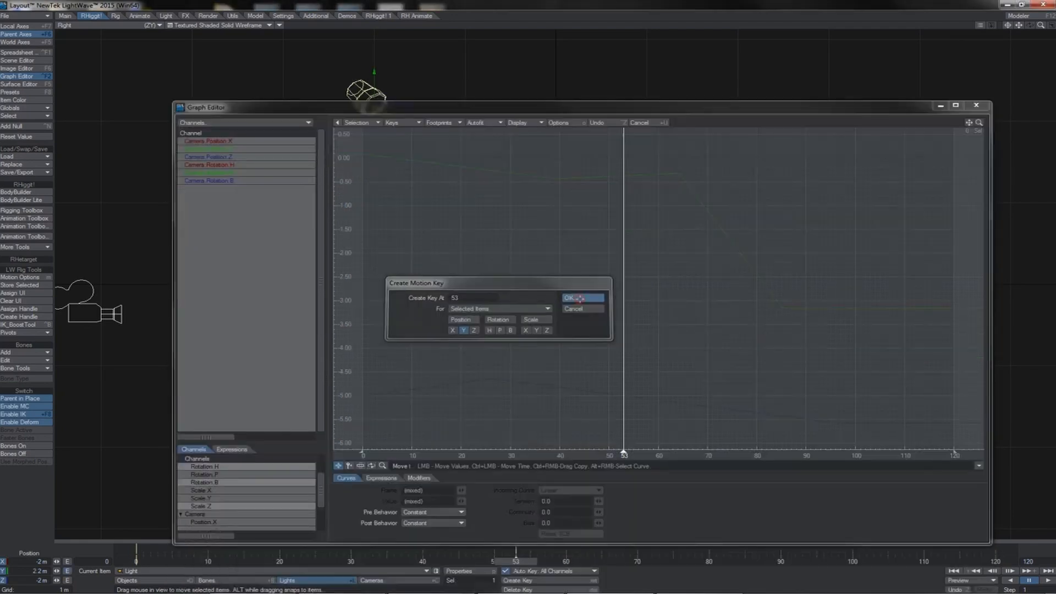
key(Return)
click(527, 107)
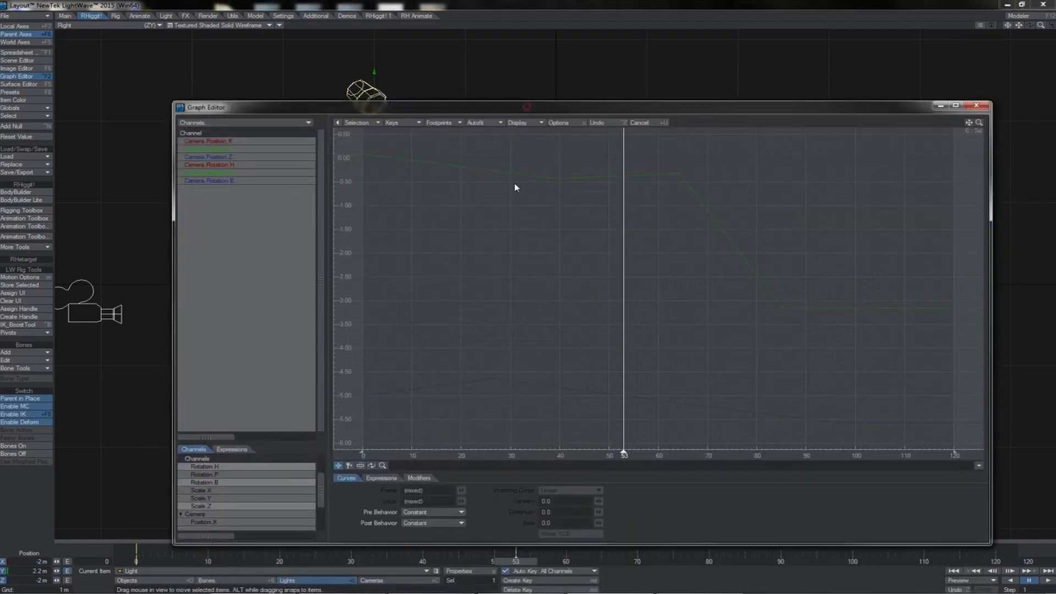
drag(527, 107, 510, 217)
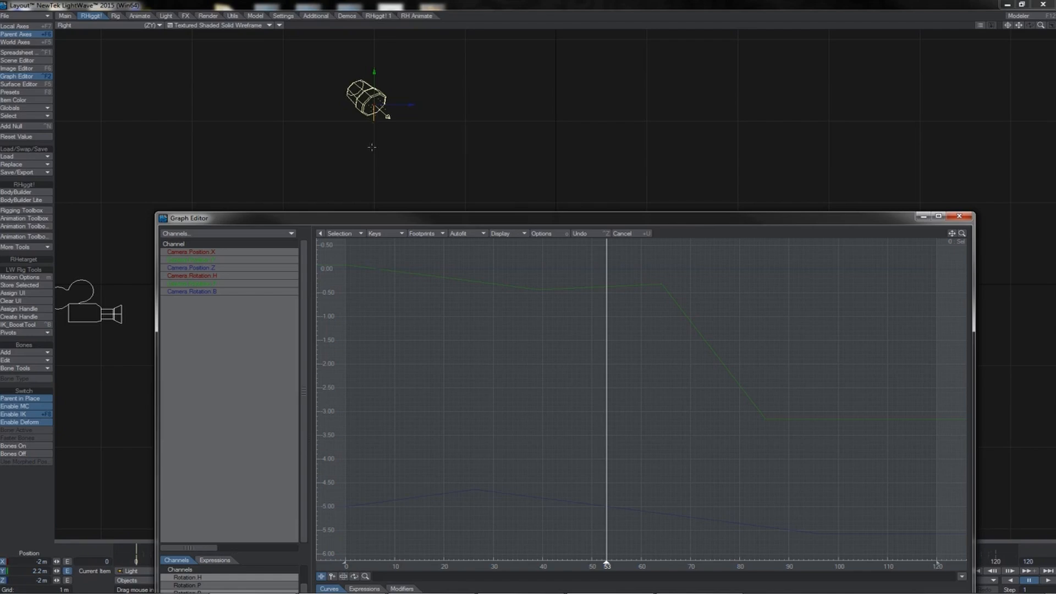
drag(377, 220, 392, 81)
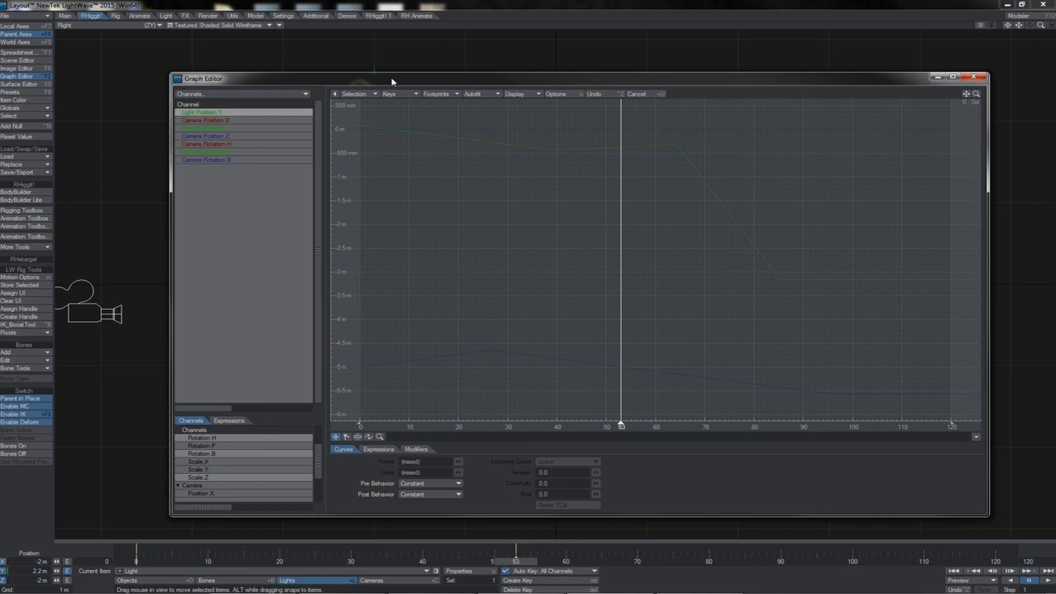
click(272, 114)
click(272, 119)
click(271, 111)
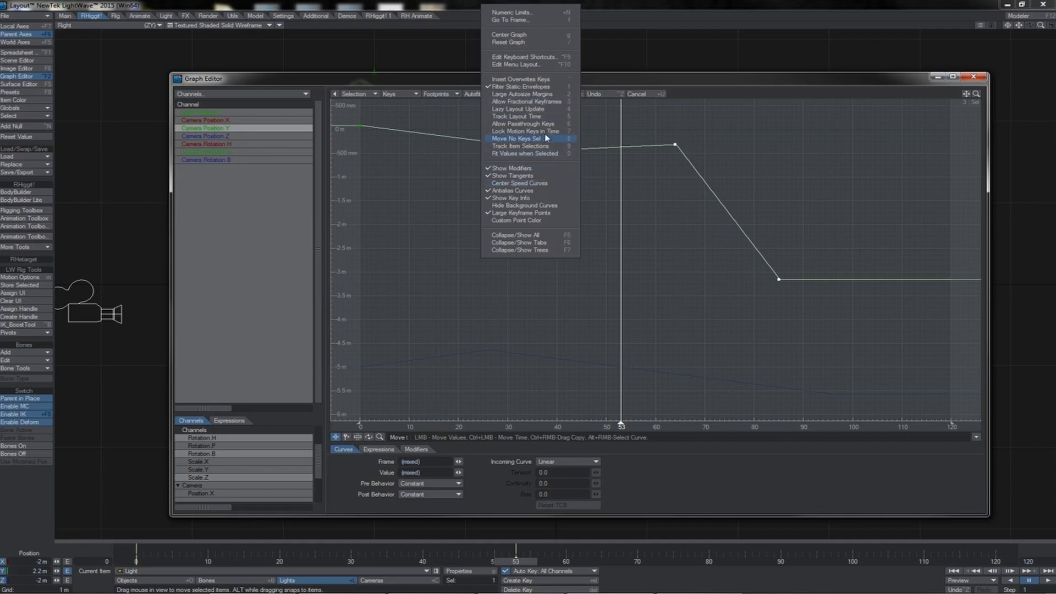
Step: Enable Track Layout Time and scrub the timeline to frame 38, and disable the option and scrub to frame 39
click(546, 116)
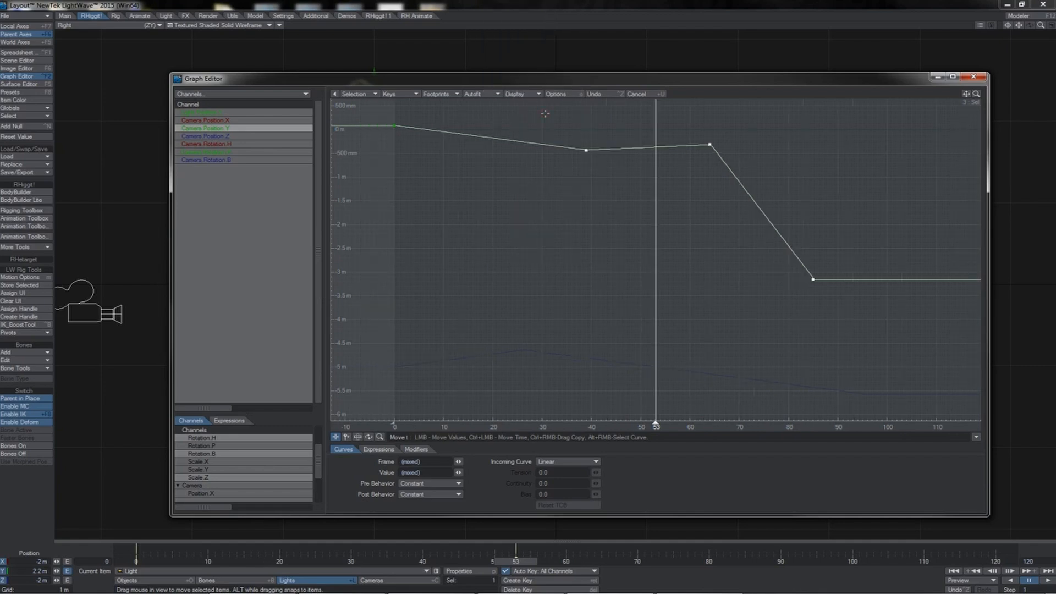
drag(528, 562, 408, 561)
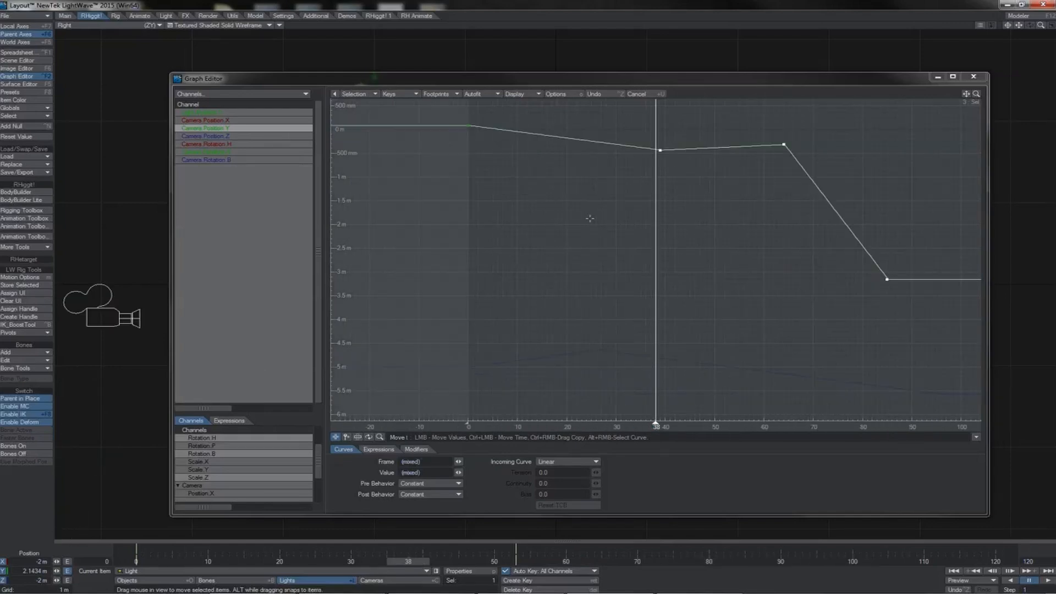
click(538, 95)
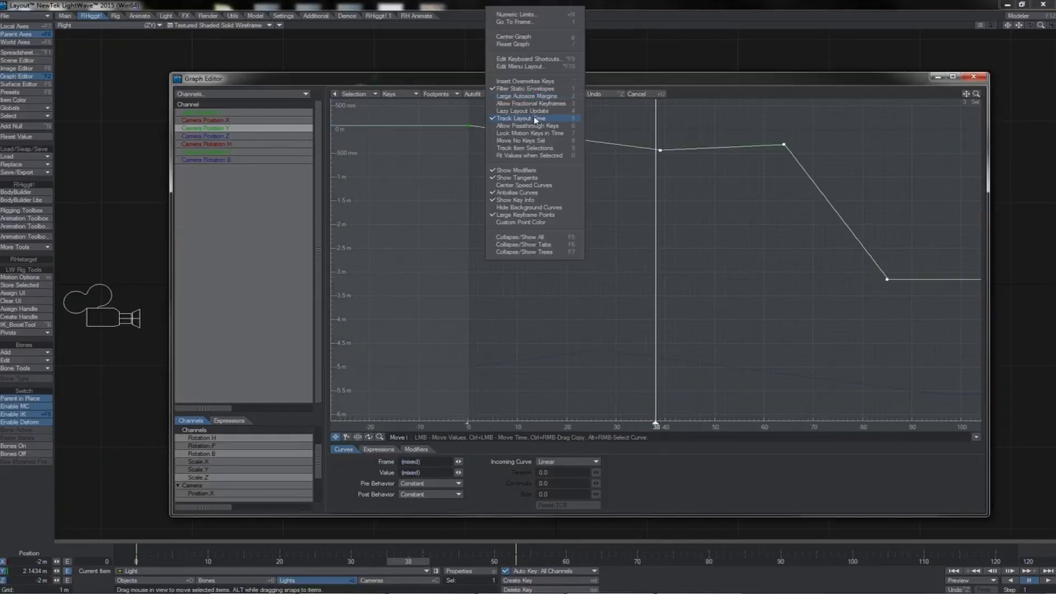
click(534, 117)
drag(427, 560, 615, 561)
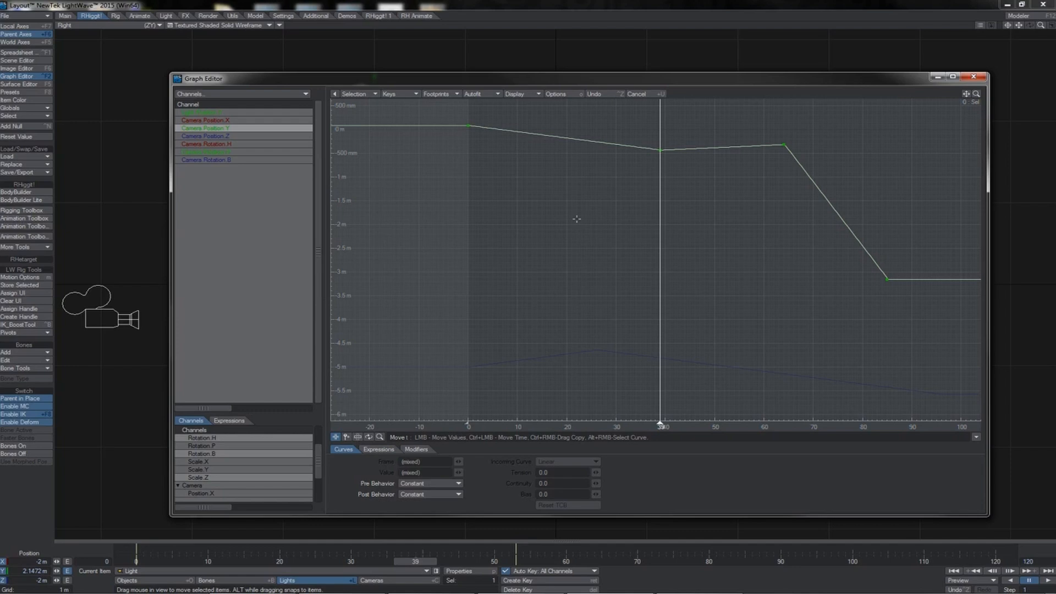
Step: Enable Track Item Selections for the Graph Editor and move its window up out of the timeline's way
click(545, 96)
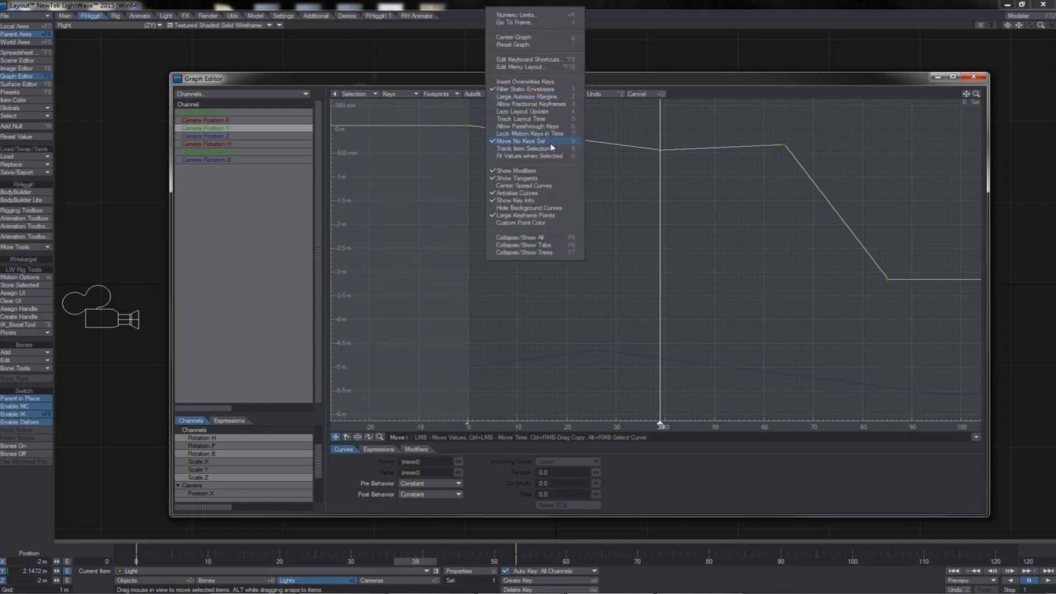
click(650, 79)
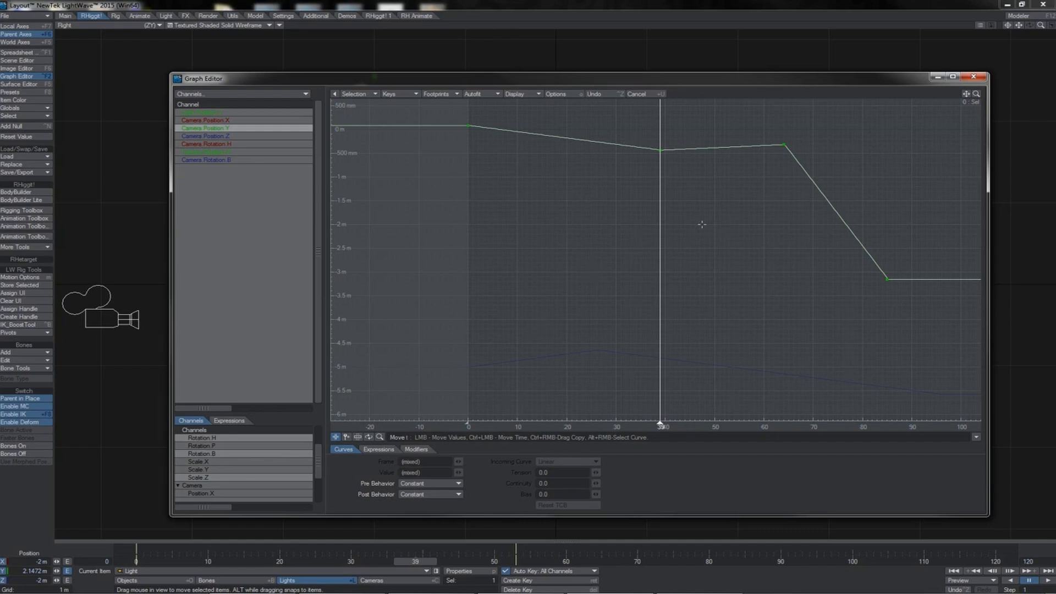
drag(584, 210, 584, 265)
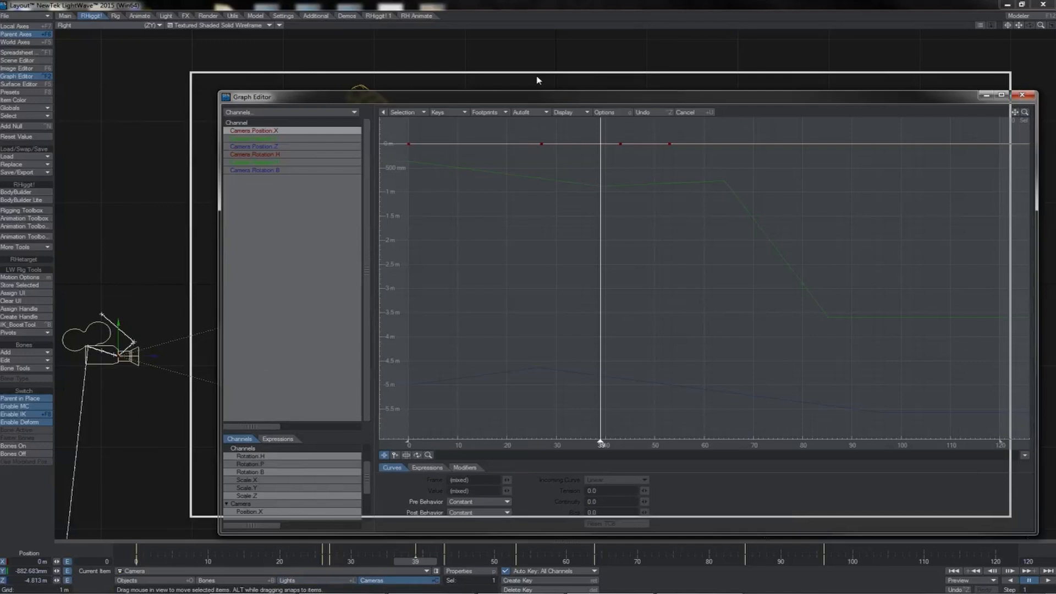
drag(537, 81, 538, 82)
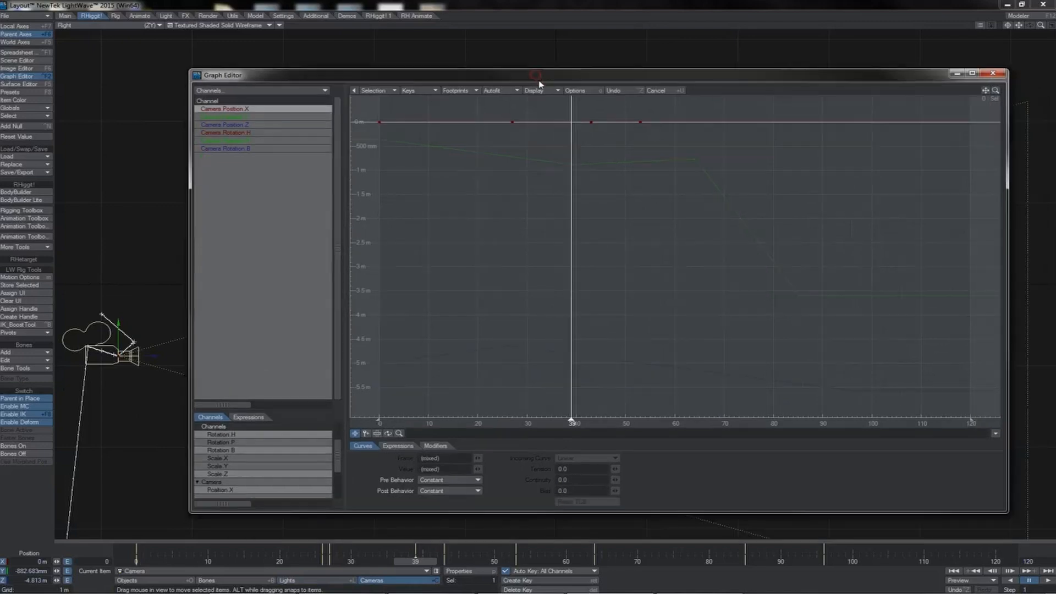
click(532, 90)
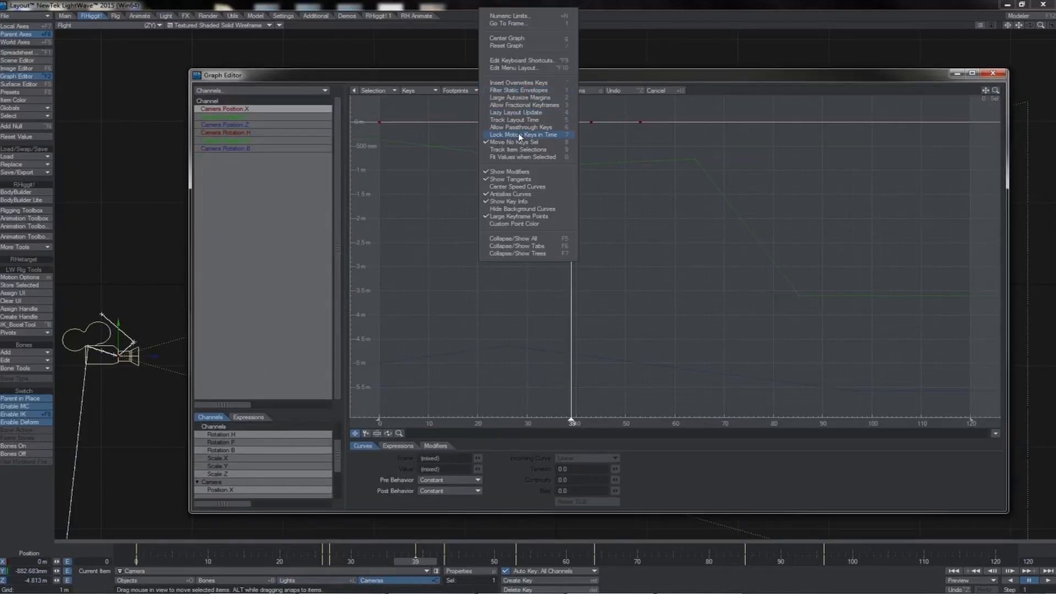
click(517, 148)
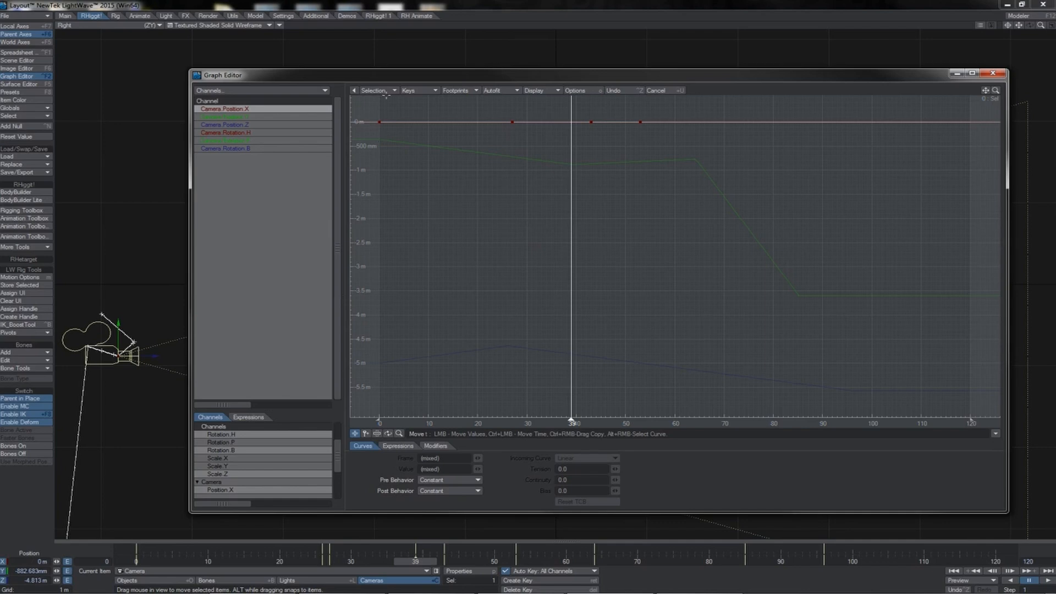
Step: Lower the Graph Editor window and select the light in the viewport, followed by the camera
drag(384, 77, 397, 132)
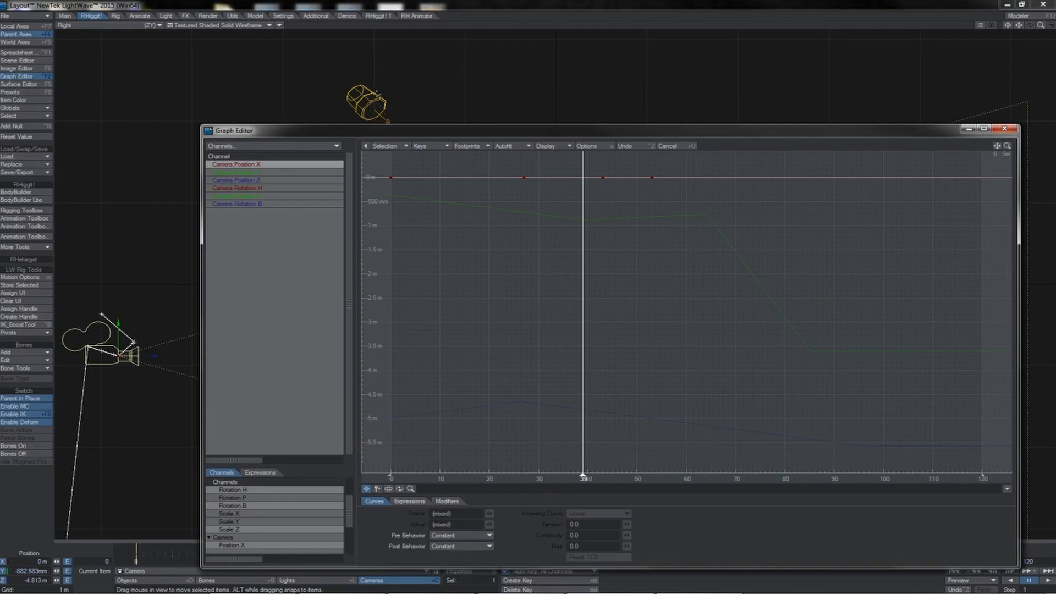
click(378, 95)
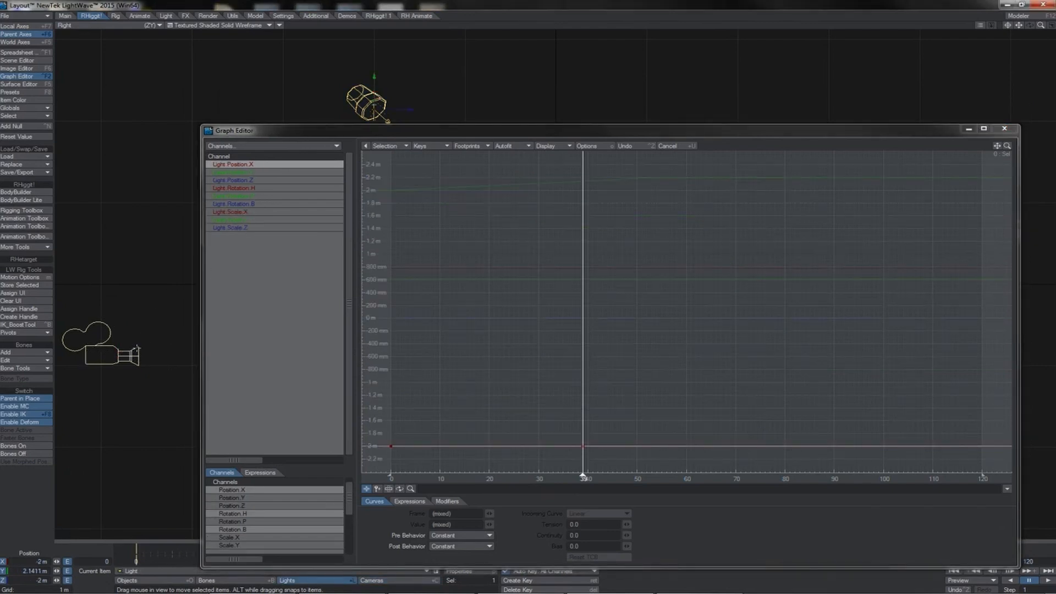
click(133, 365)
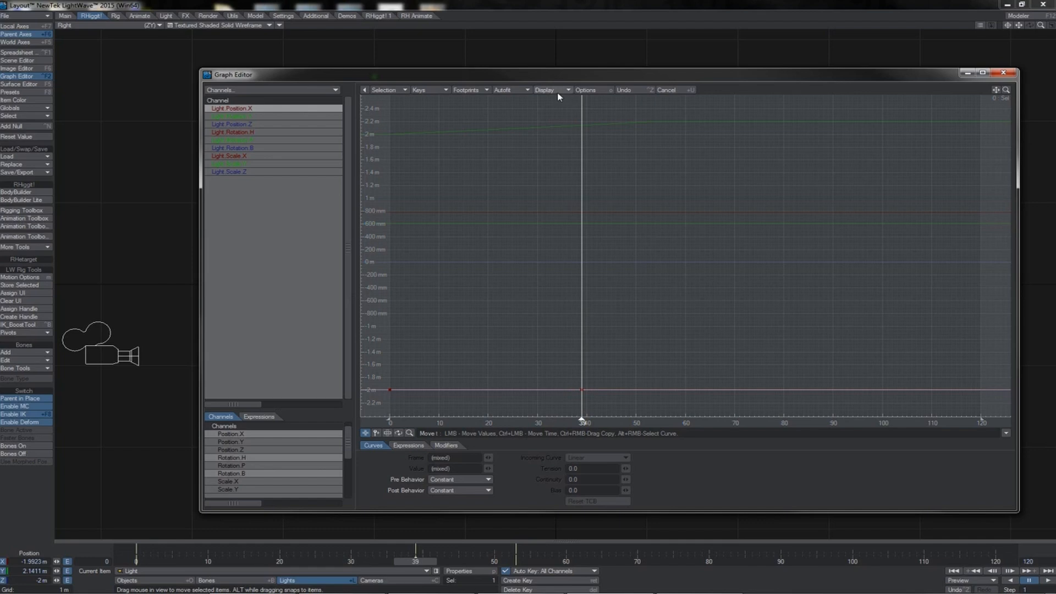
Step: Disable Lazy Layout Update, raise the Camera Position Y key at frame 39 to about -770 mm and scrub to frame 40
click(585, 90)
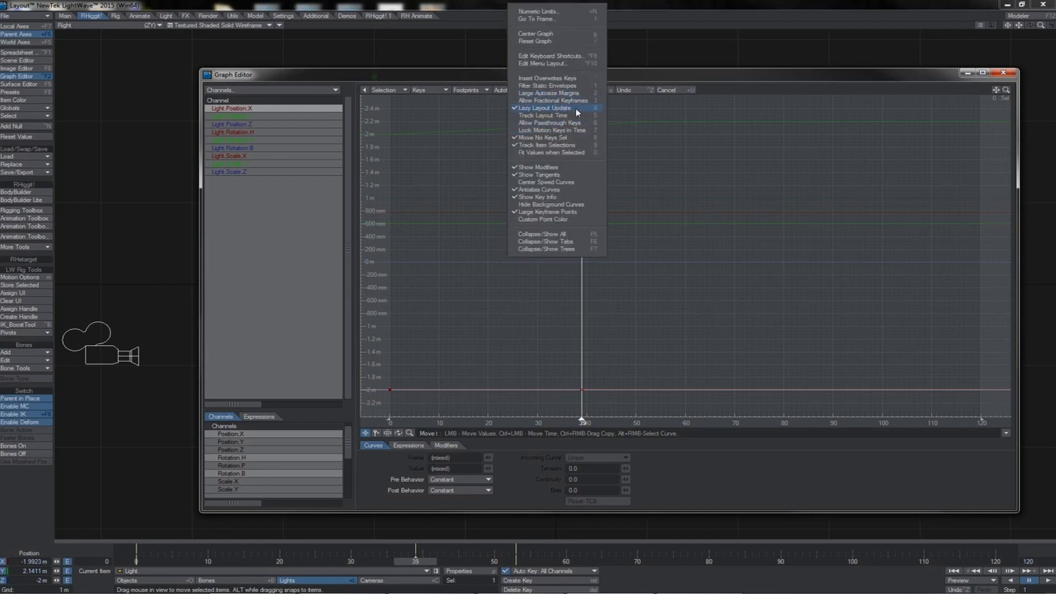
click(619, 82)
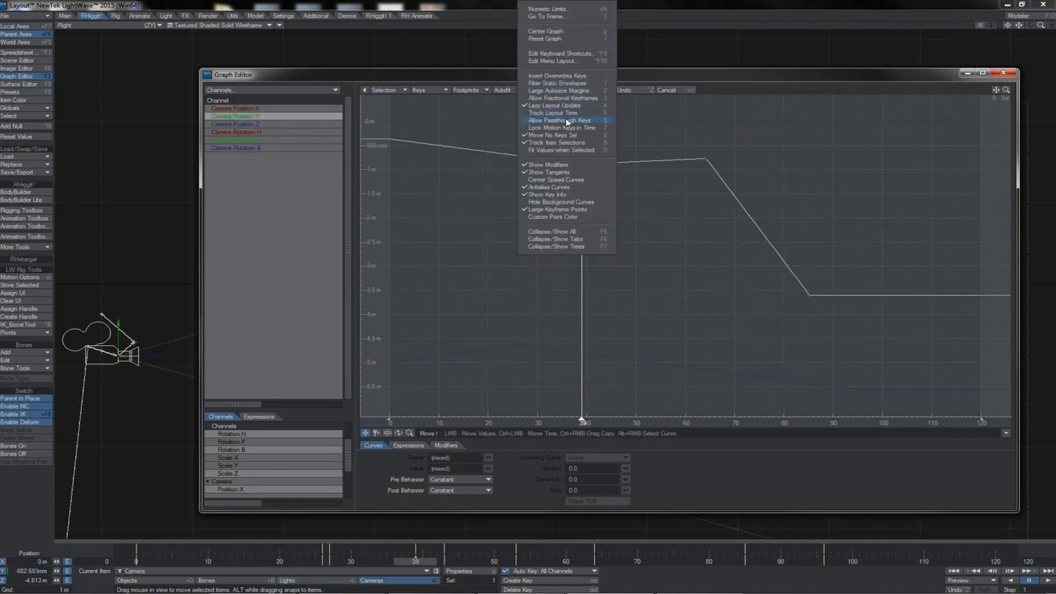
click(567, 106)
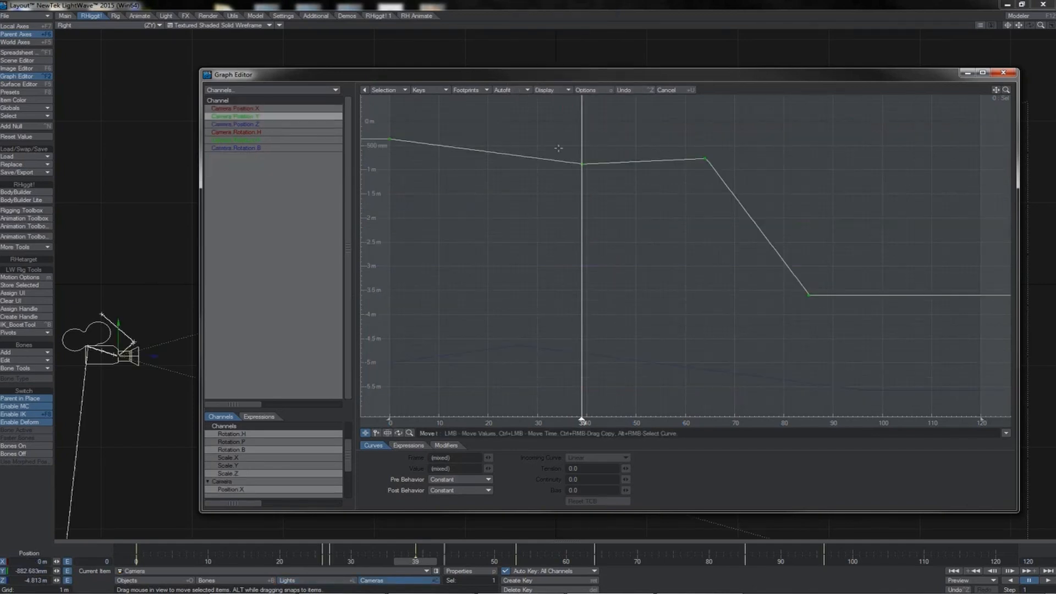
right_drag(592, 146, 565, 193)
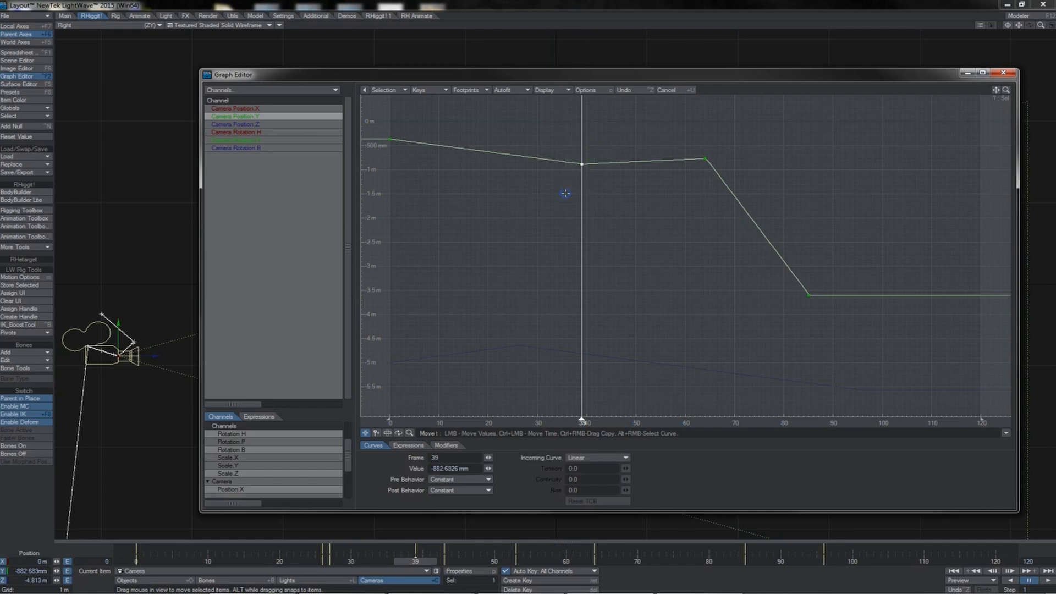
mouse_move(604, 176)
mouse_down()
mouse_move(604, 231)
mouse_move(603, 124)
mouse_move(604, 247)
mouse_move(605, 187)
mouse_move(594, 229)
mouse_move(617, 112)
mouse_move(611, 204)
mouse_move(613, 116)
mouse_move(611, 198)
mouse_move(615, 170)
mouse_up()
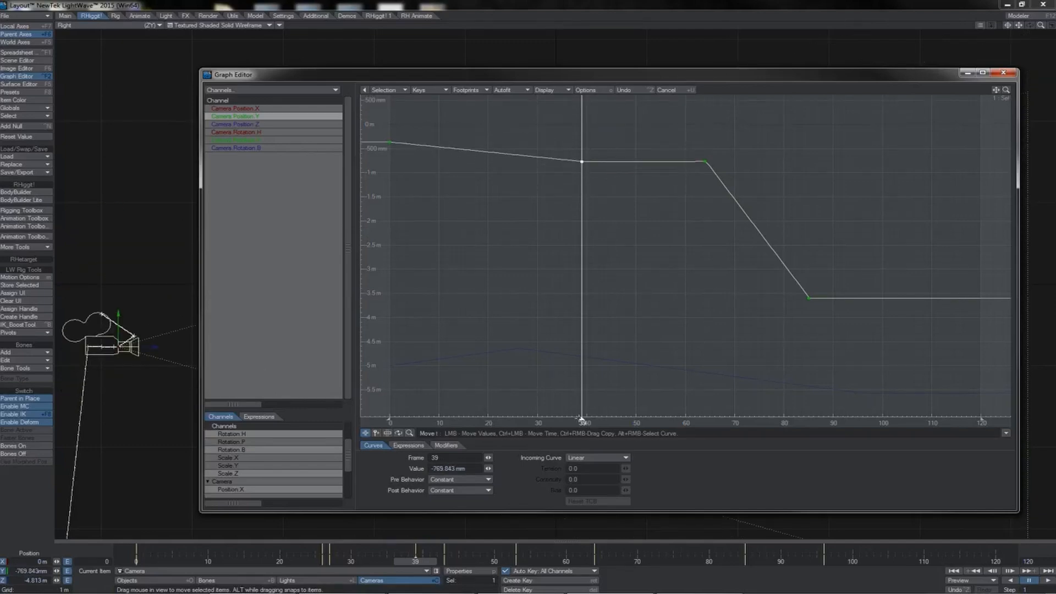
drag(580, 418, 479, 418)
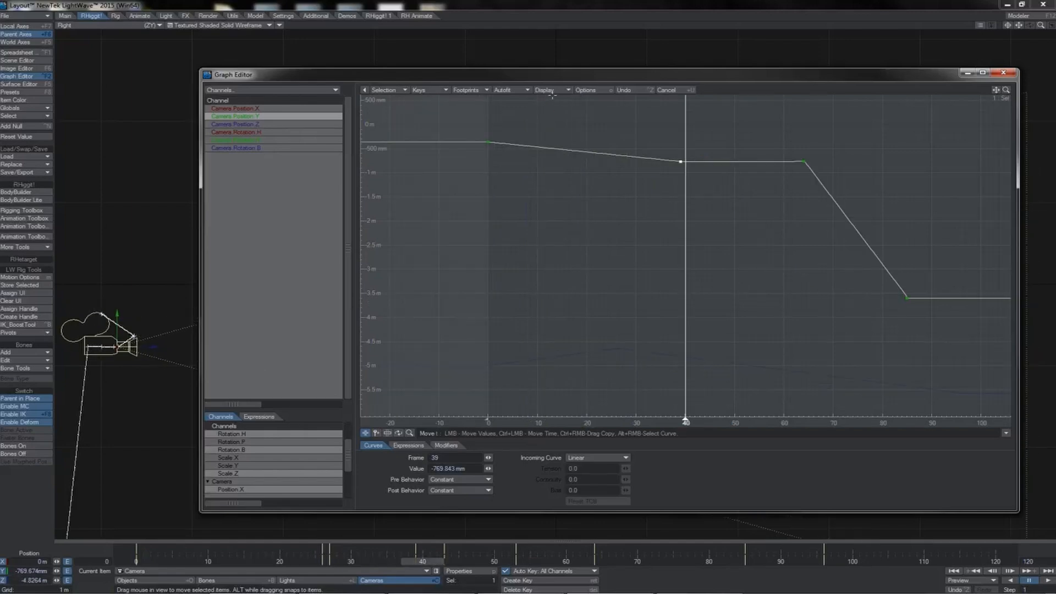
Step: With Lazy Layout Update enabled, lower the Camera Position Y key at frame 39 to about -2.95 m and scrub to frame 22
click(555, 90)
click(556, 118)
click(555, 90)
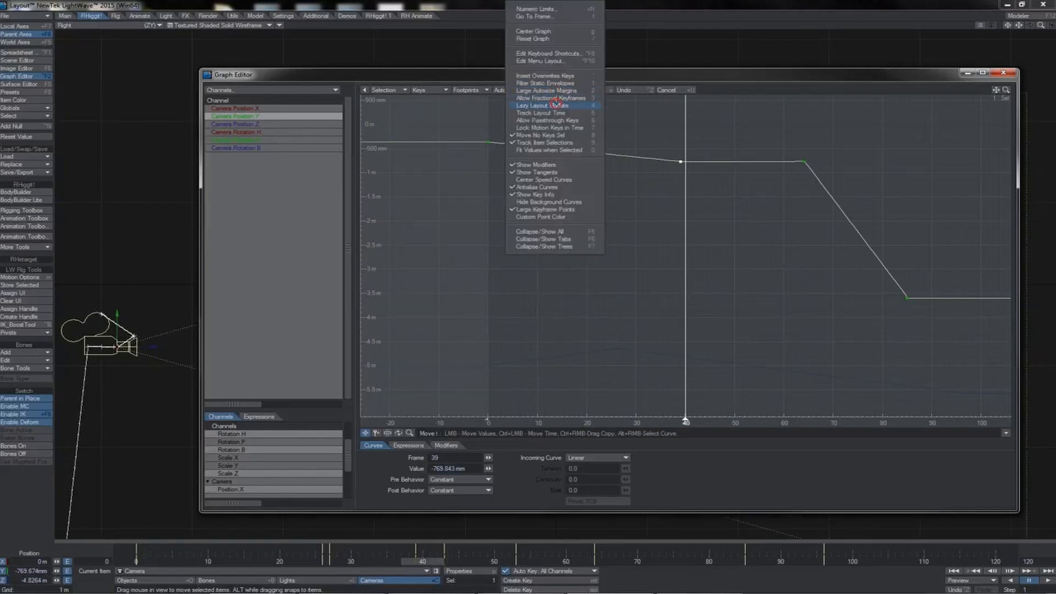
click(671, 153)
drag(674, 146, 678, 251)
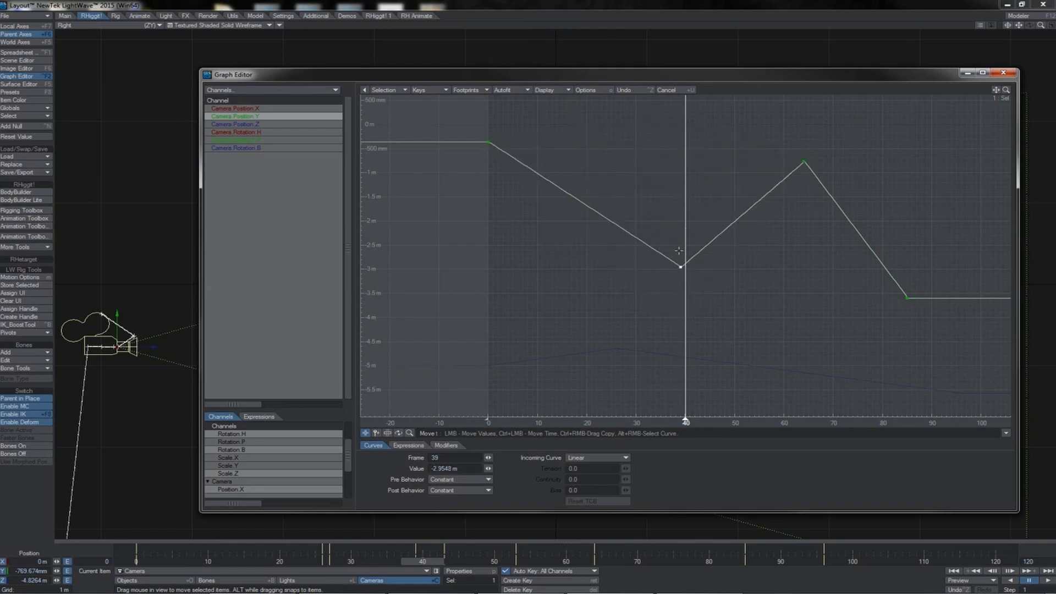
click(678, 251)
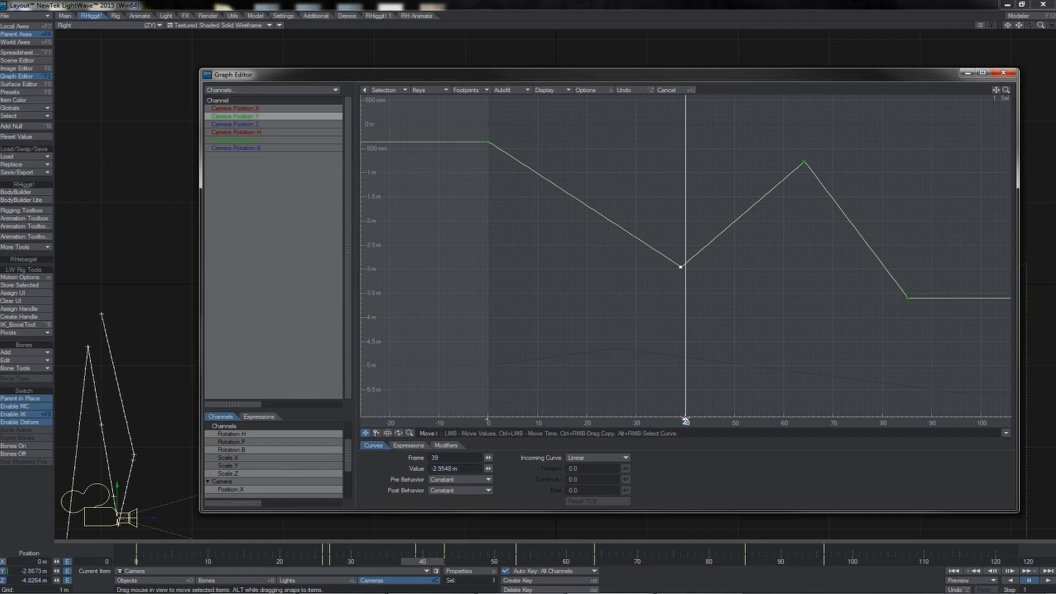
drag(685, 421, 597, 422)
Step: Review the display options, including Fit Values when Selected, and show the key info of the Camera Position Y key at frame 64
click(551, 90)
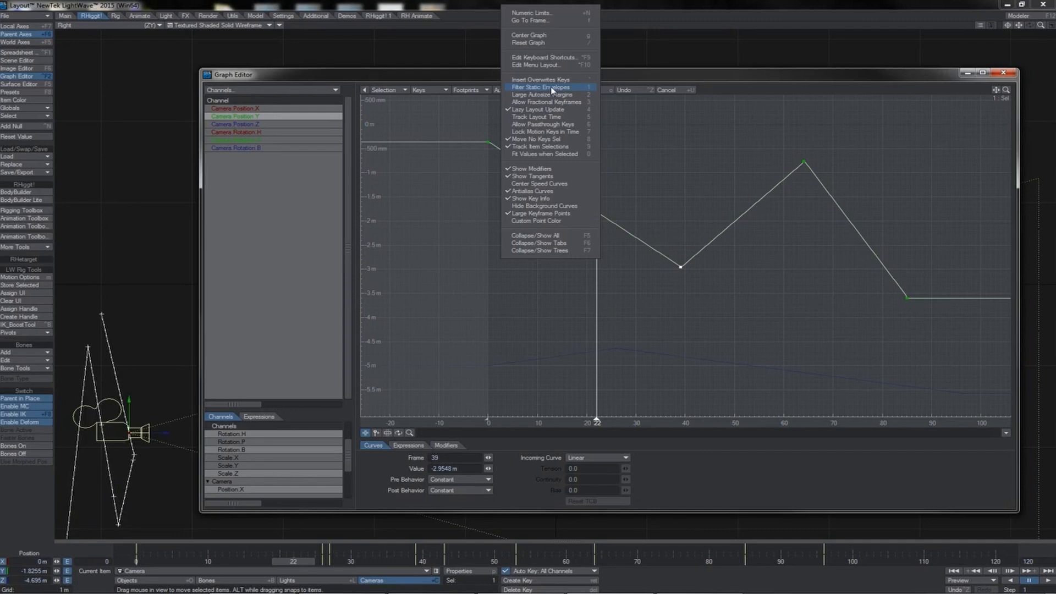
click(558, 155)
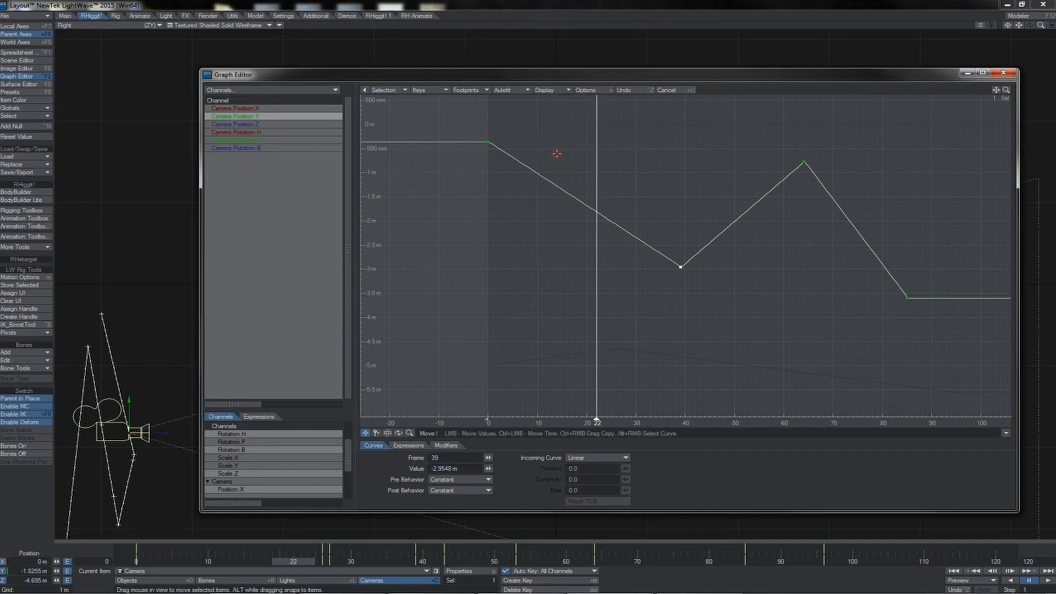
click(543, 91)
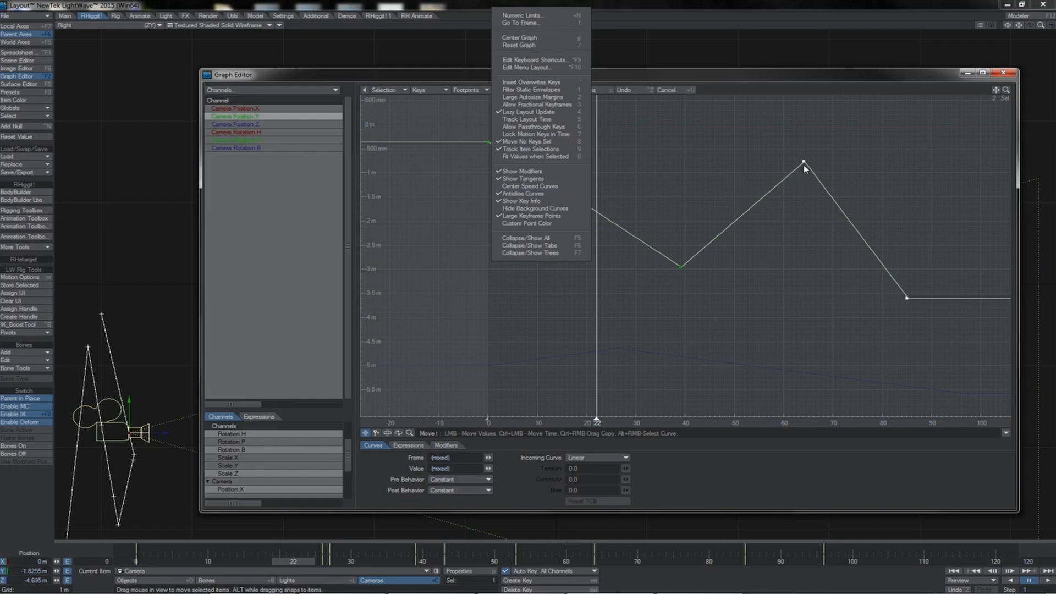
click(770, 75)
mouse_move(804, 161)
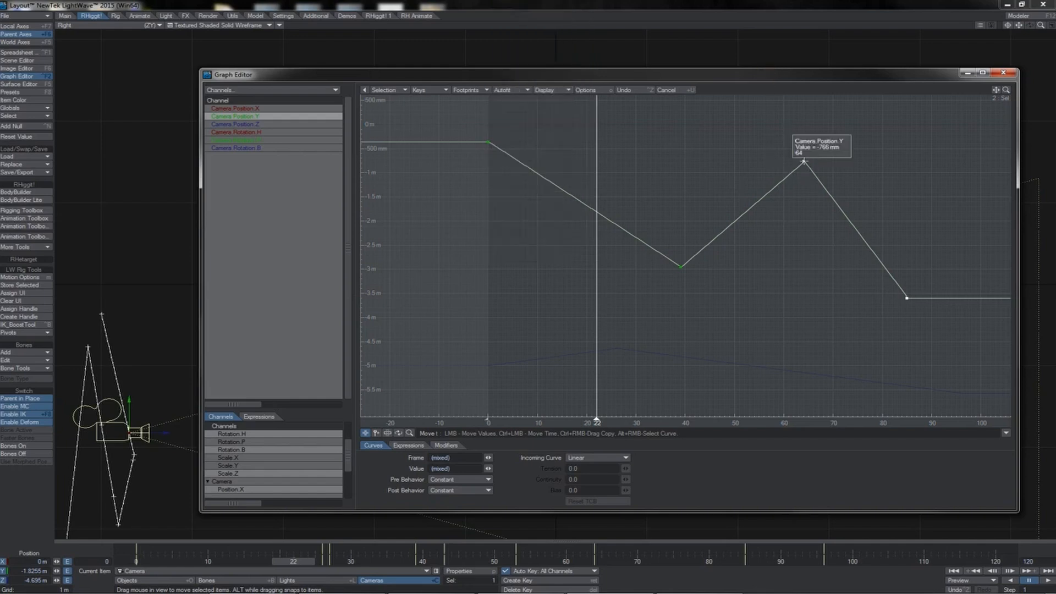
Step: Collapse all of the Graph Editor's side areas, toggle the curve settings area repeatedly and show the channel trees again
click(584, 89)
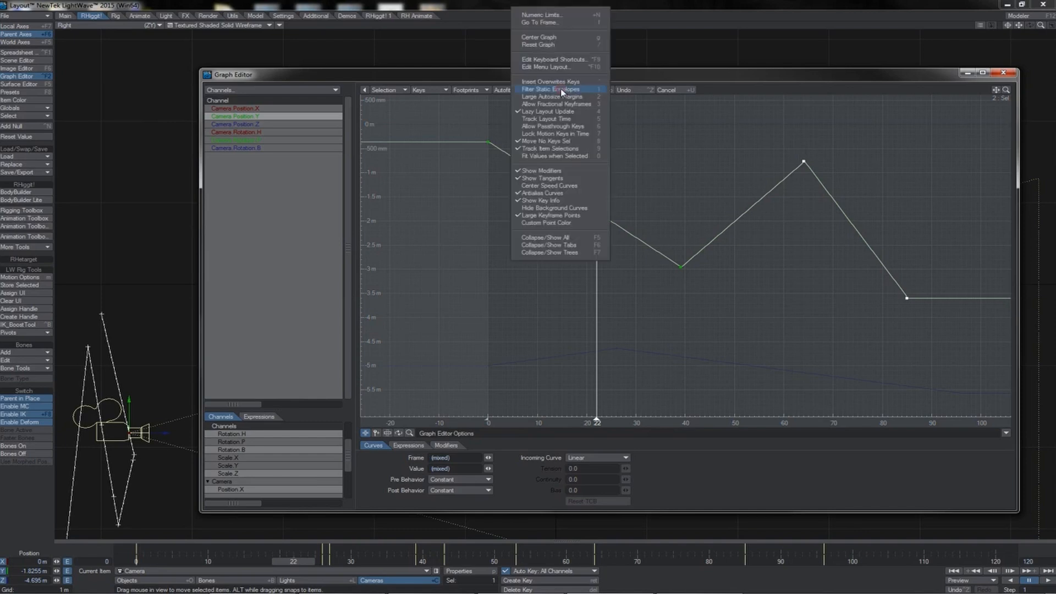
click(569, 236)
click(1006, 490)
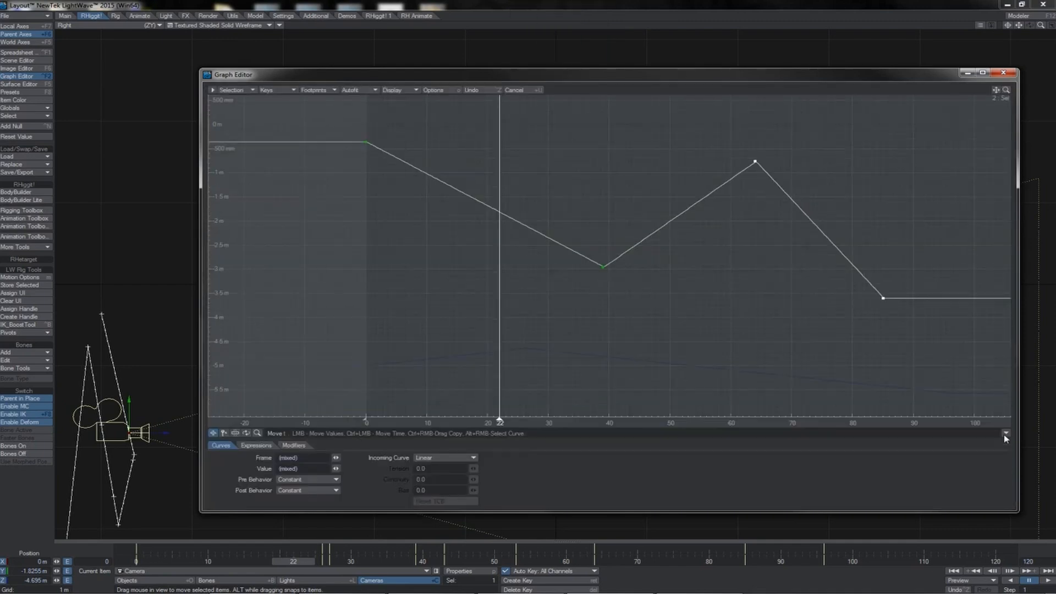
click(1005, 433)
click(1006, 490)
click(1006, 434)
click(1006, 489)
click(1007, 434)
click(1006, 490)
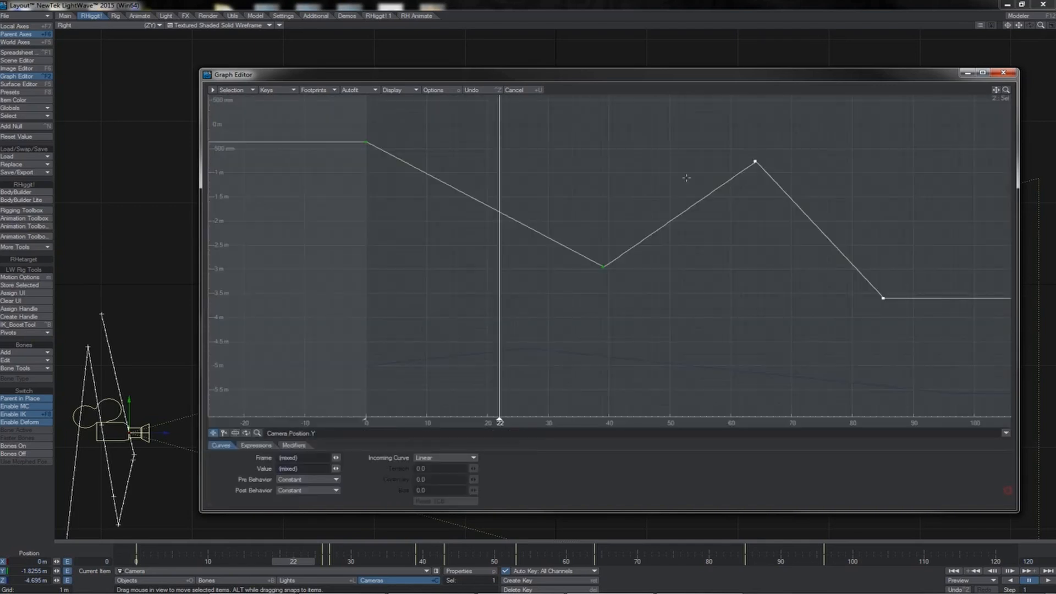
click(212, 90)
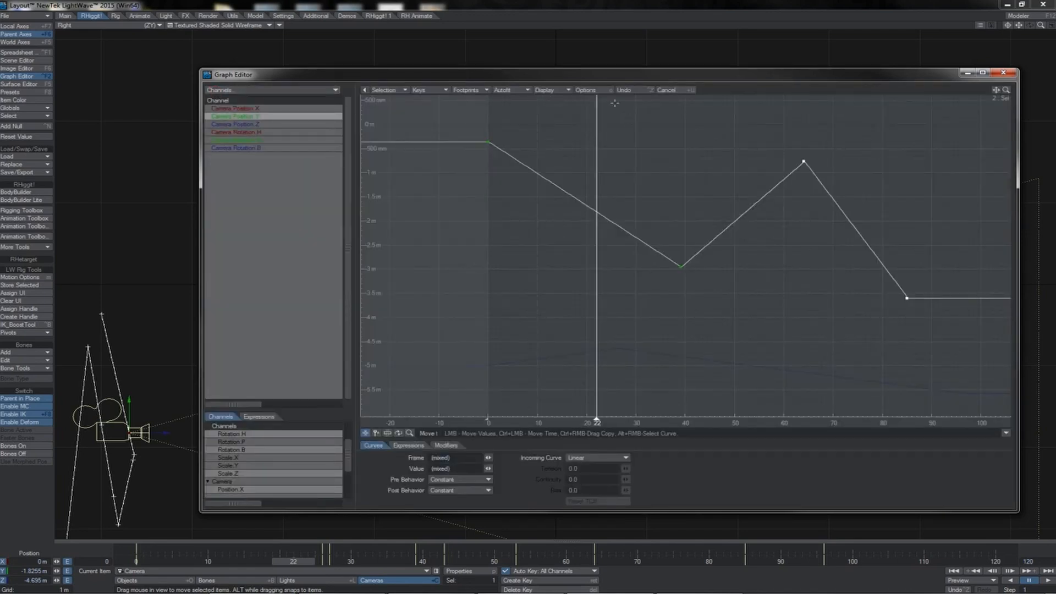
Step: Review the General and Display settings in the Graph Editor Options, including Default Incoming Curve, and close the dialog
click(602, 90)
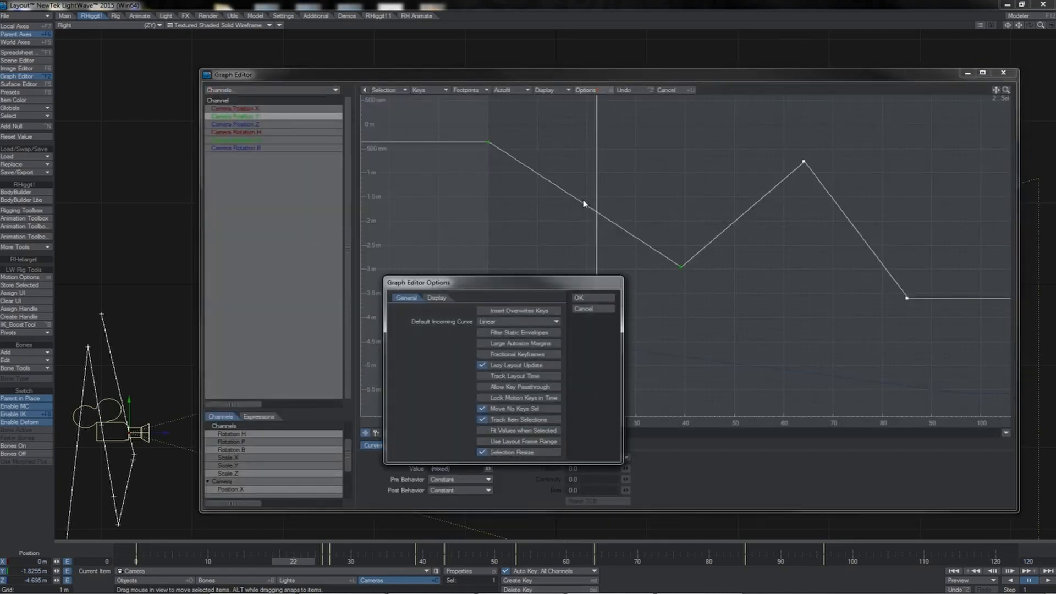
click(437, 297)
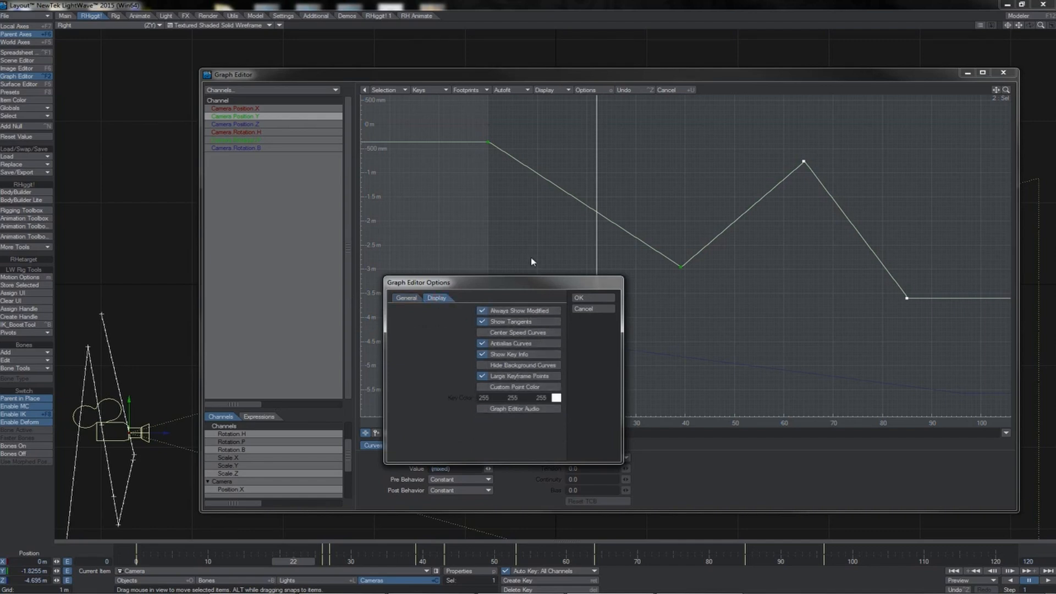
click(405, 297)
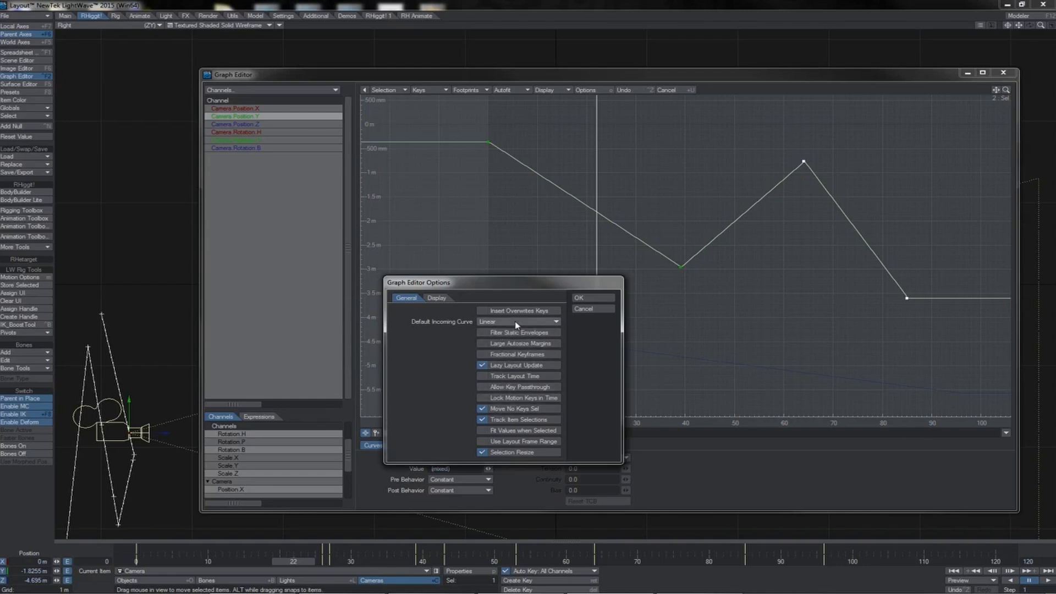
click(498, 322)
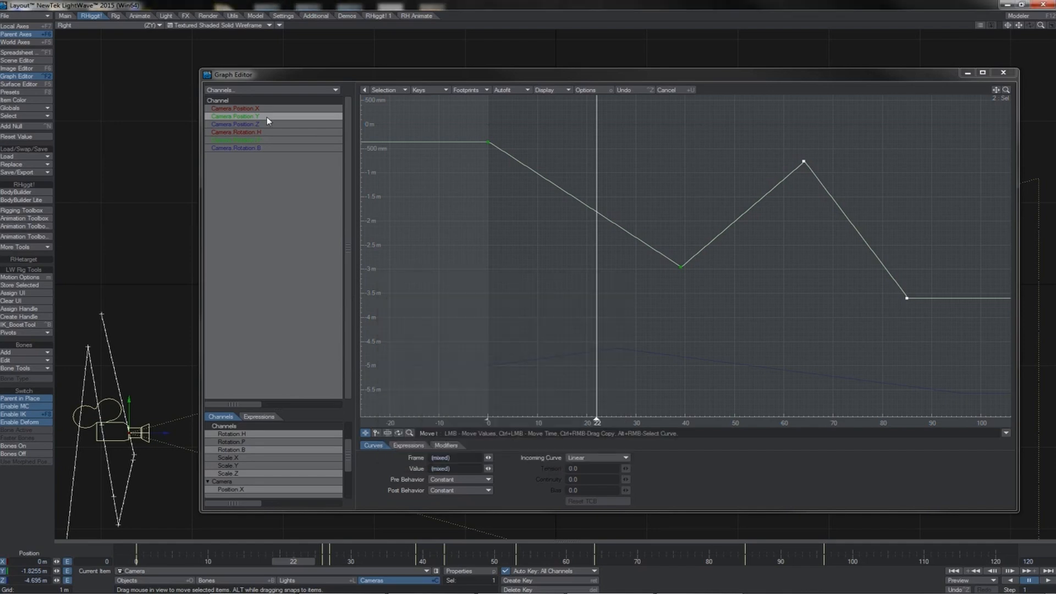
Step: Examine the context commands of the Camera Rotation H channel, including its Footprints options, without applying any
click(248, 451)
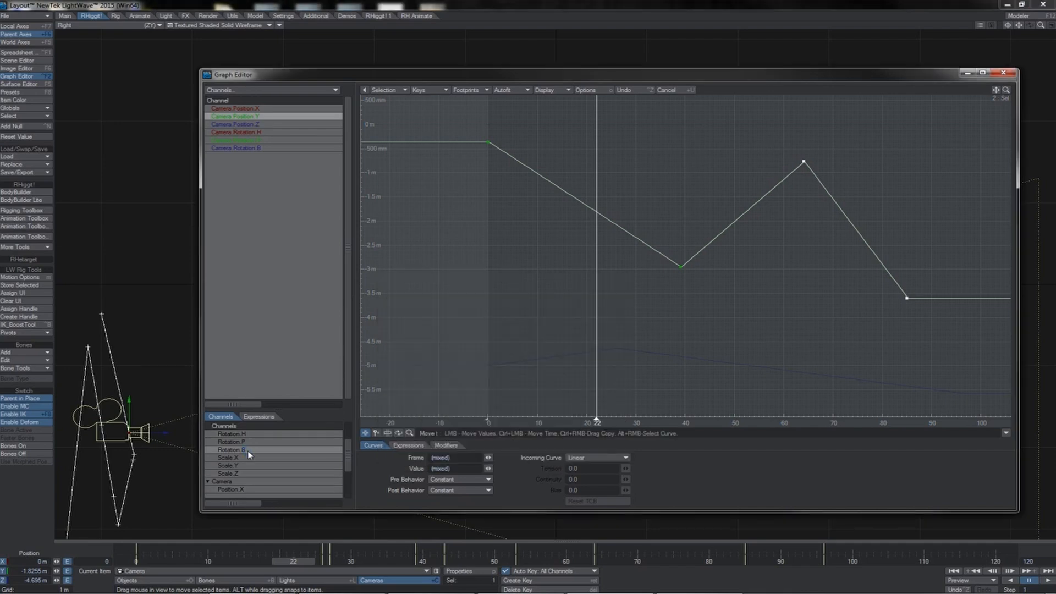
click(265, 124)
click(262, 132)
right_click(260, 137)
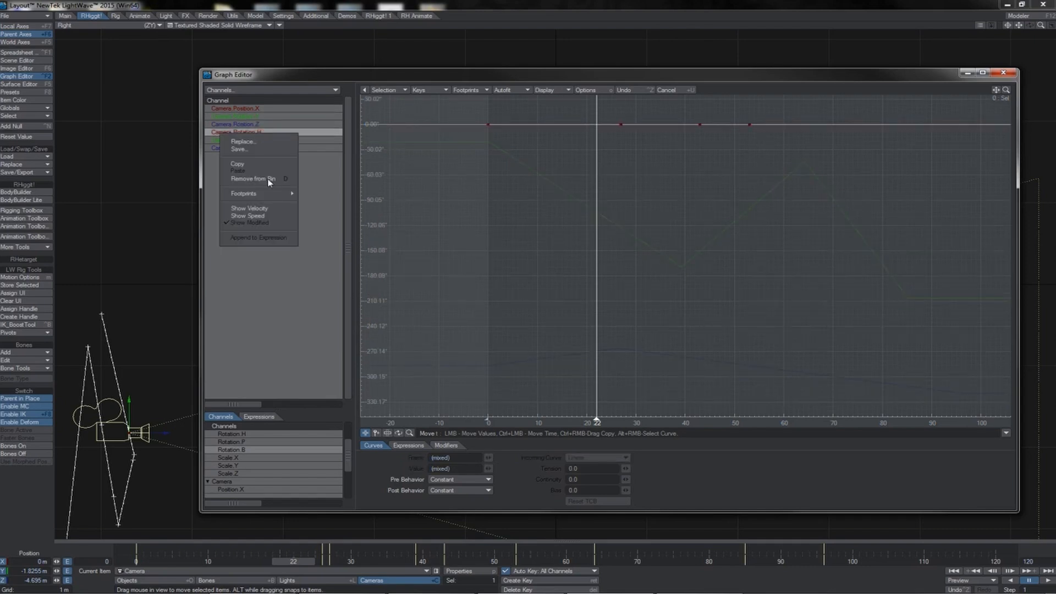
mouse_move(270, 197)
click(283, 78)
Step: Copy the Camera Position Y curve and paste it onto the Camera Position X channel
click(271, 118)
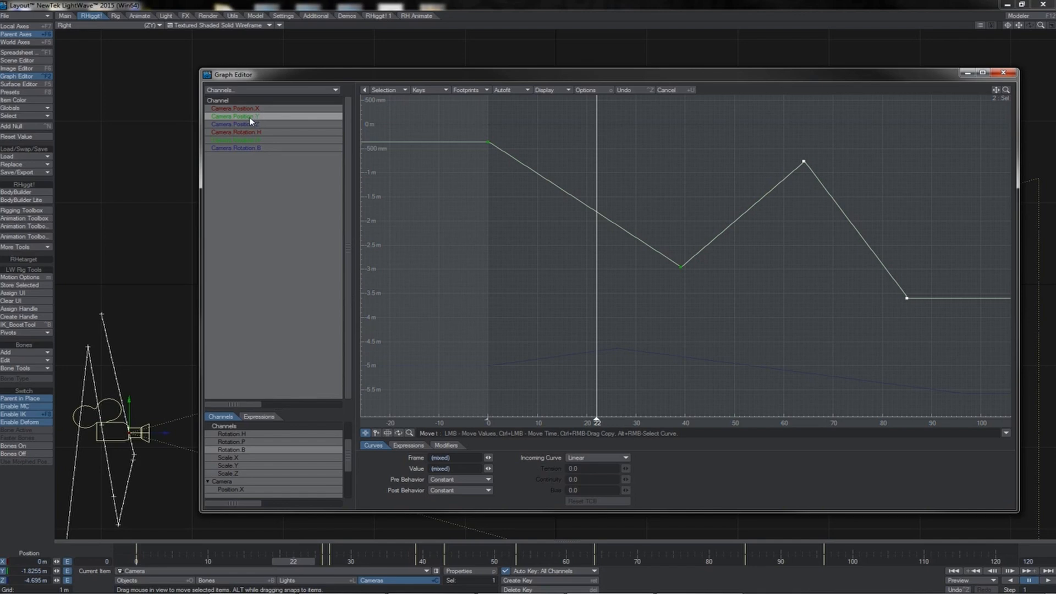
right_click(247, 119)
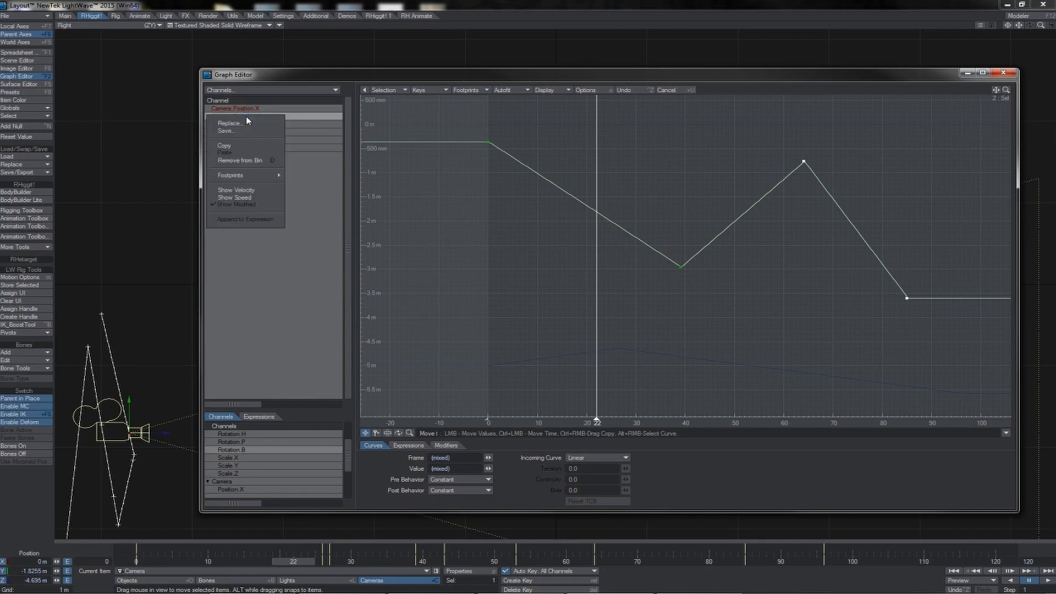
click(249, 145)
click(253, 110)
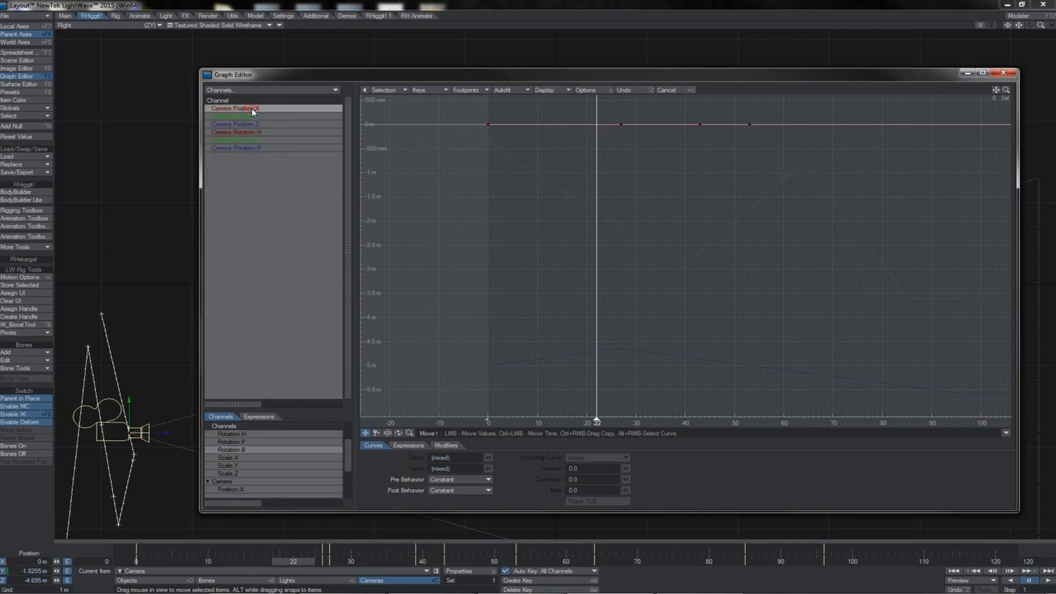
right_click(252, 109)
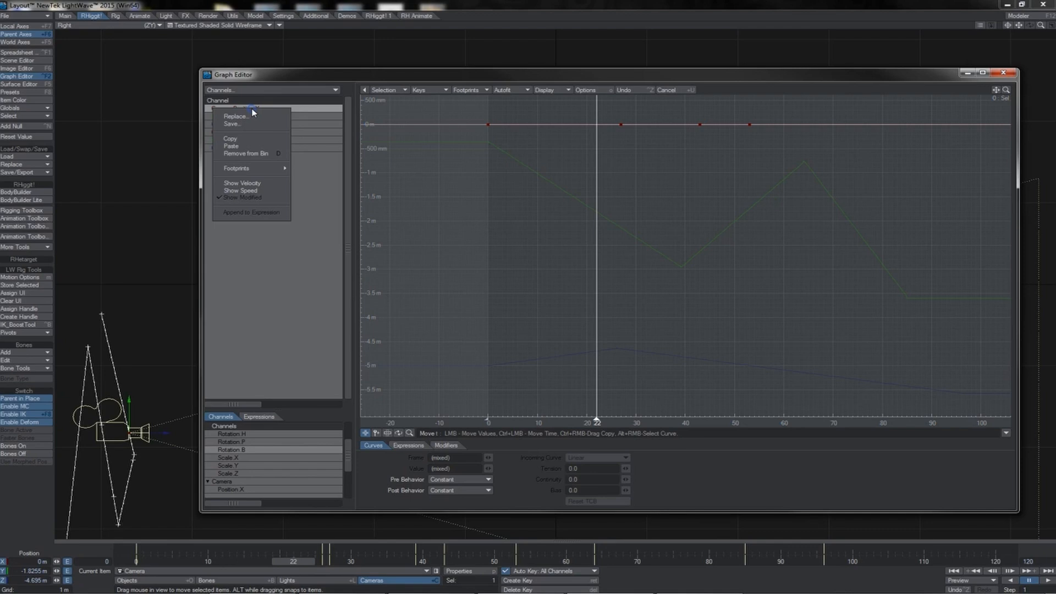
click(242, 146)
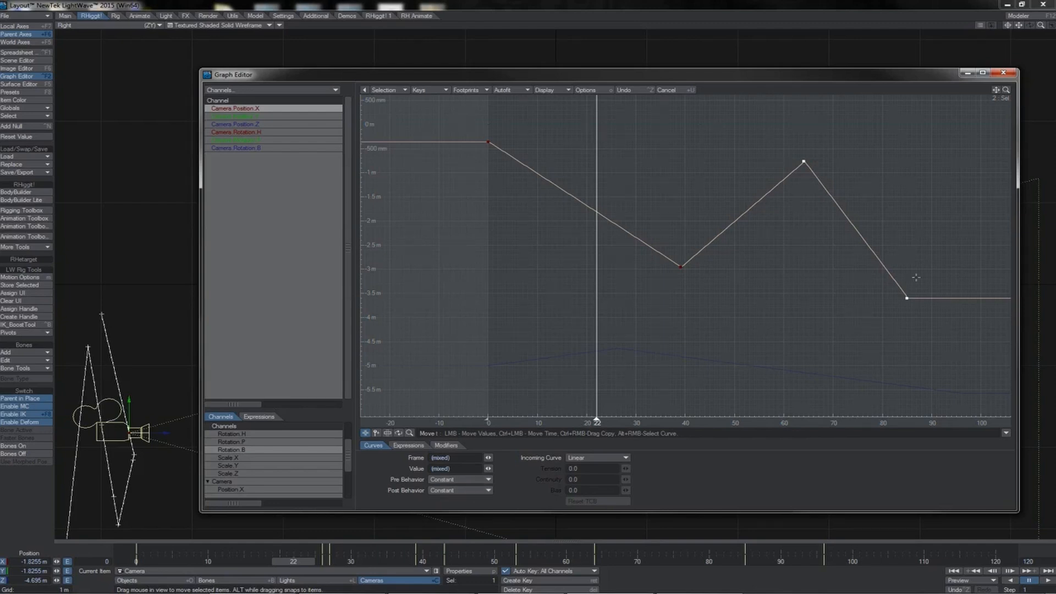
Step: Select the Camera Position X, Y and Z channels together, try Linear as their pre behavior and restore it to Constant
right_drag(915, 277, 900, 309)
click(289, 124)
shift+click(292, 109)
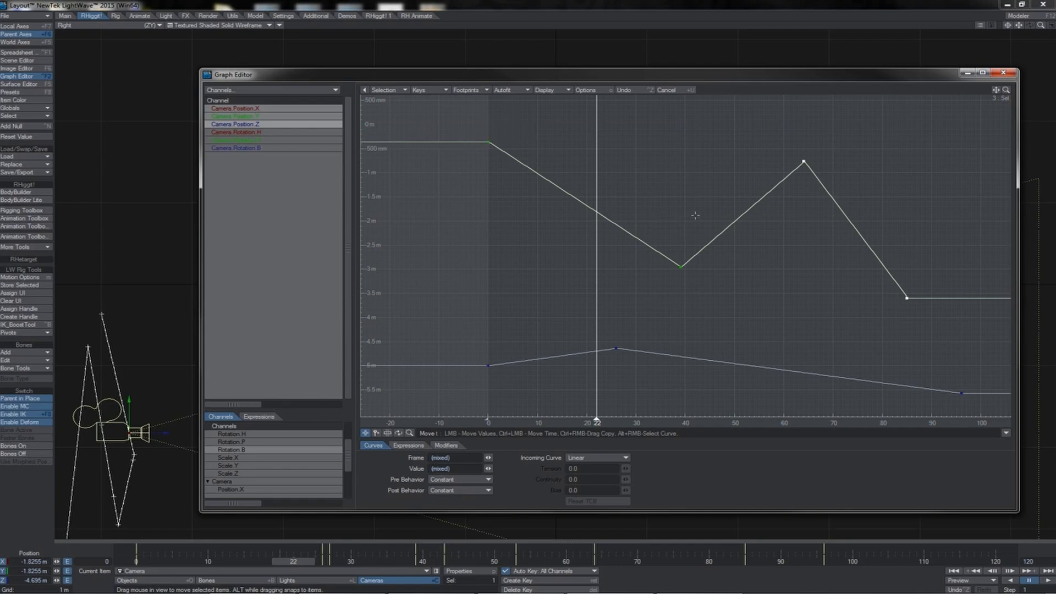
mouse_move(906, 298)
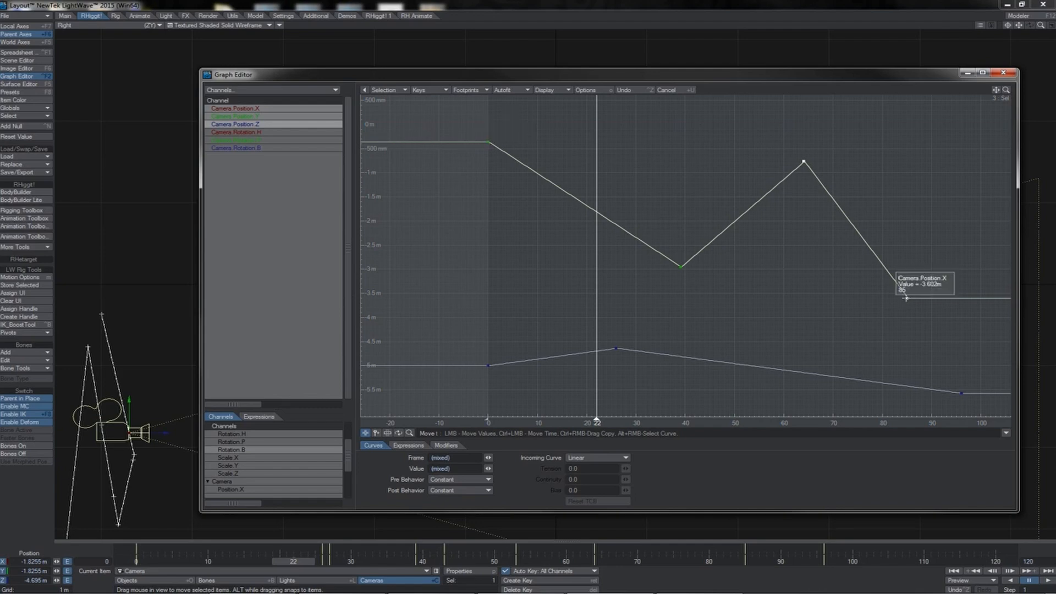
click(480, 479)
click(481, 506)
click(479, 479)
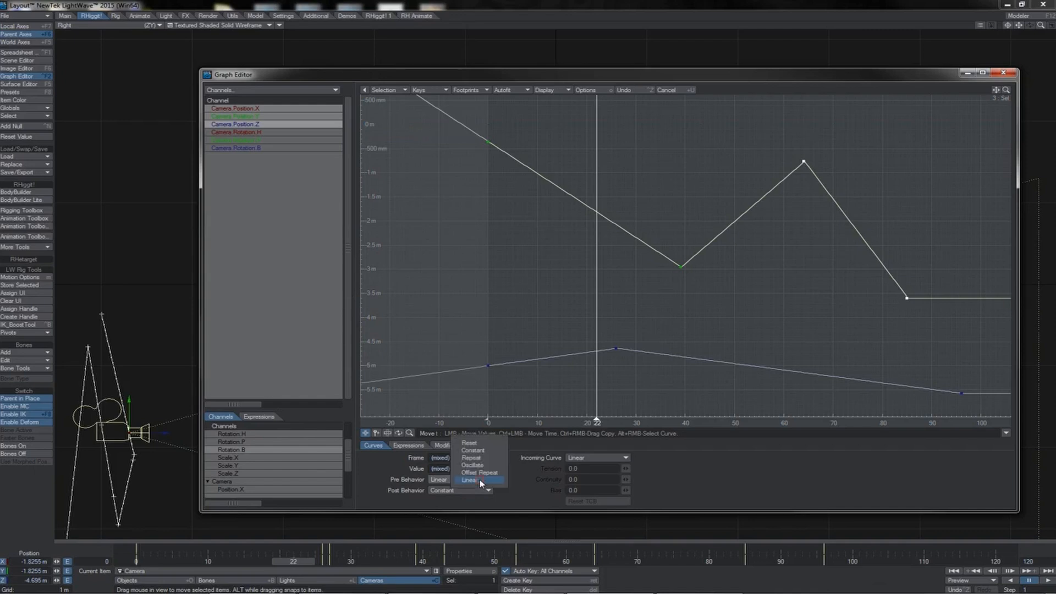
click(480, 450)
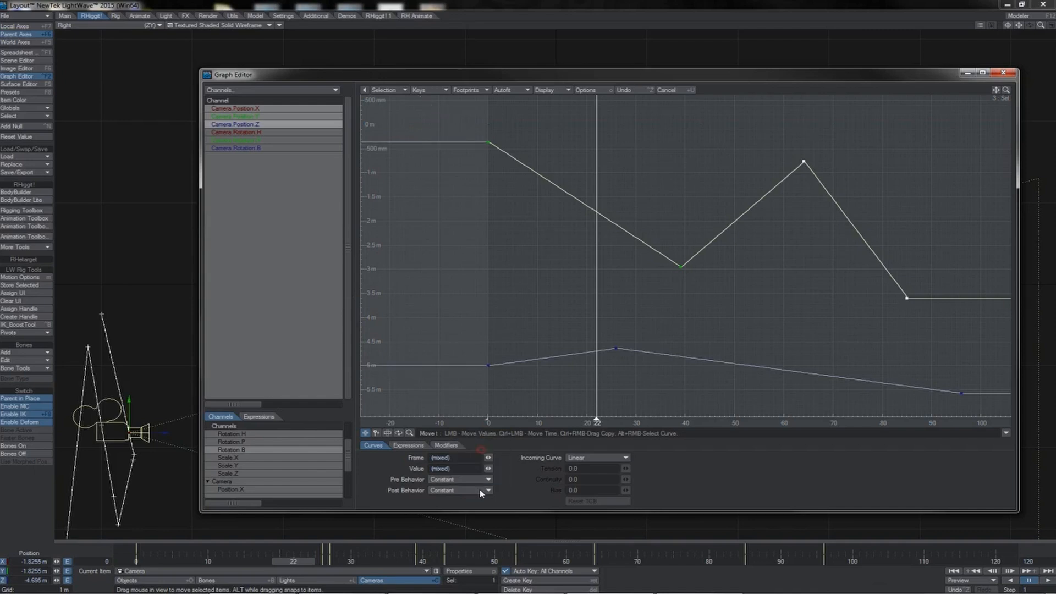
Step: Try Linear and Reset as the post behavior of the selected camera position curves
click(482, 490)
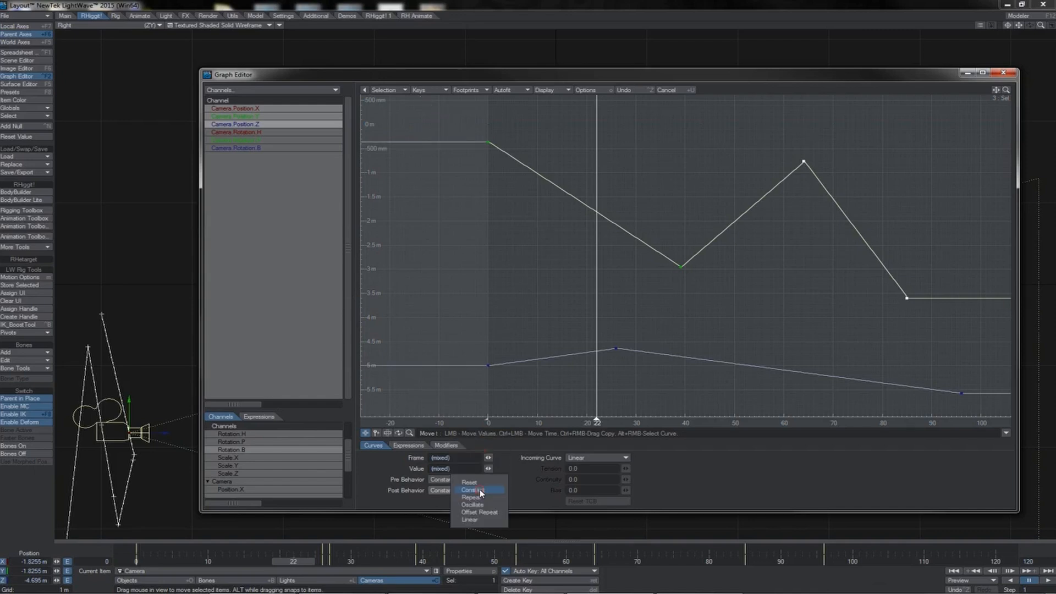
click(480, 517)
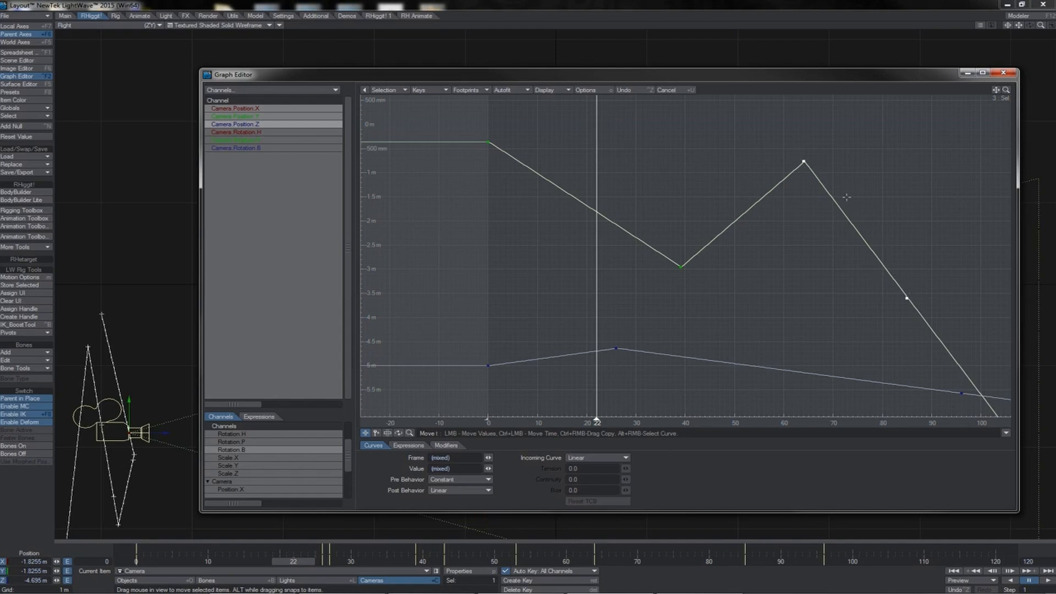
click(464, 490)
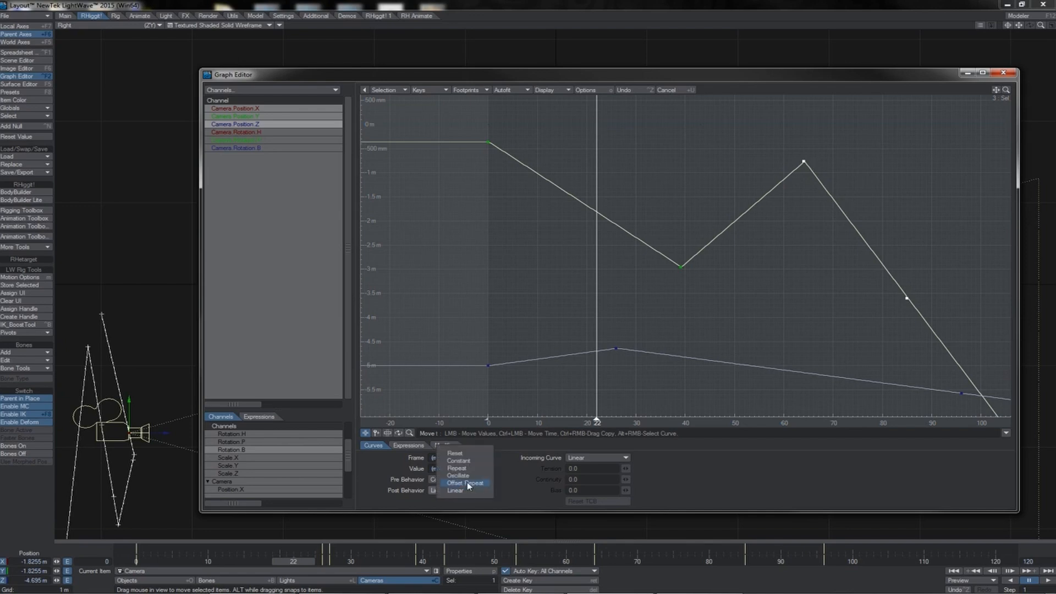
click(468, 454)
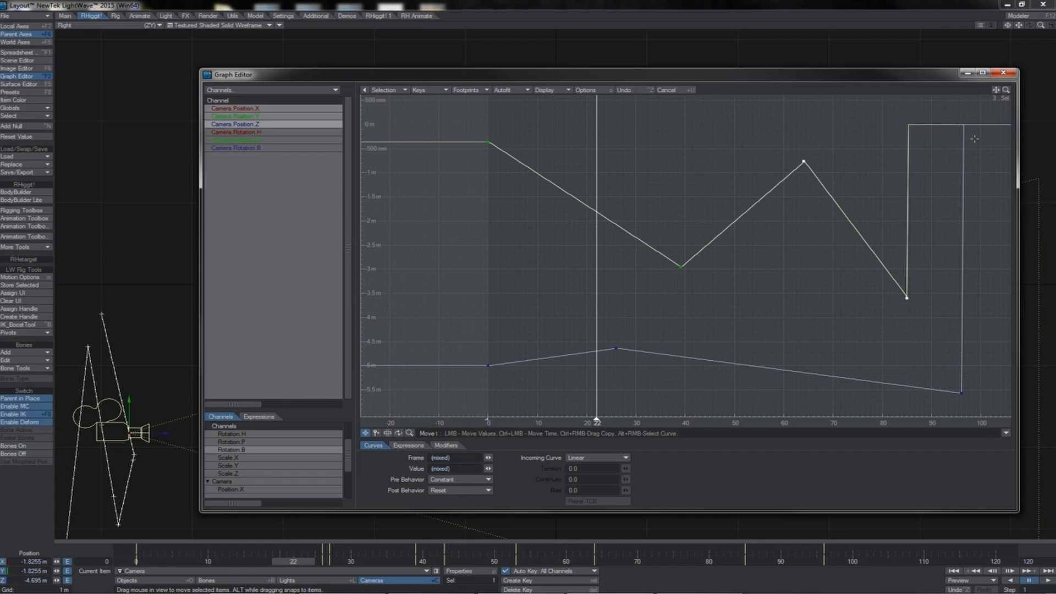
Step: Set the post behavior of the camera position curves to Repeat and show the repeating cycles beyond the last keys
click(488, 490)
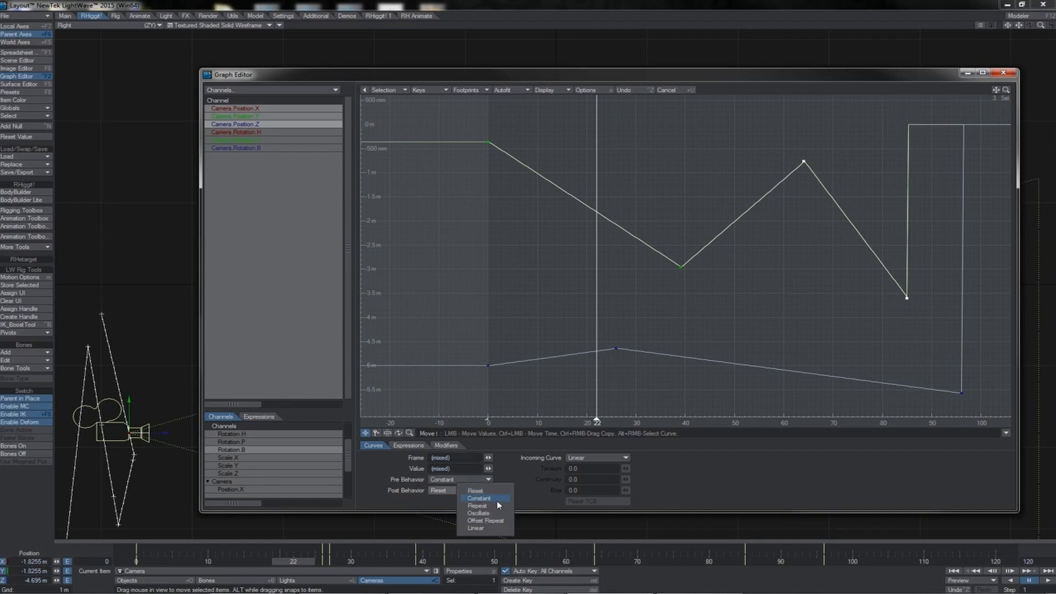
click(496, 505)
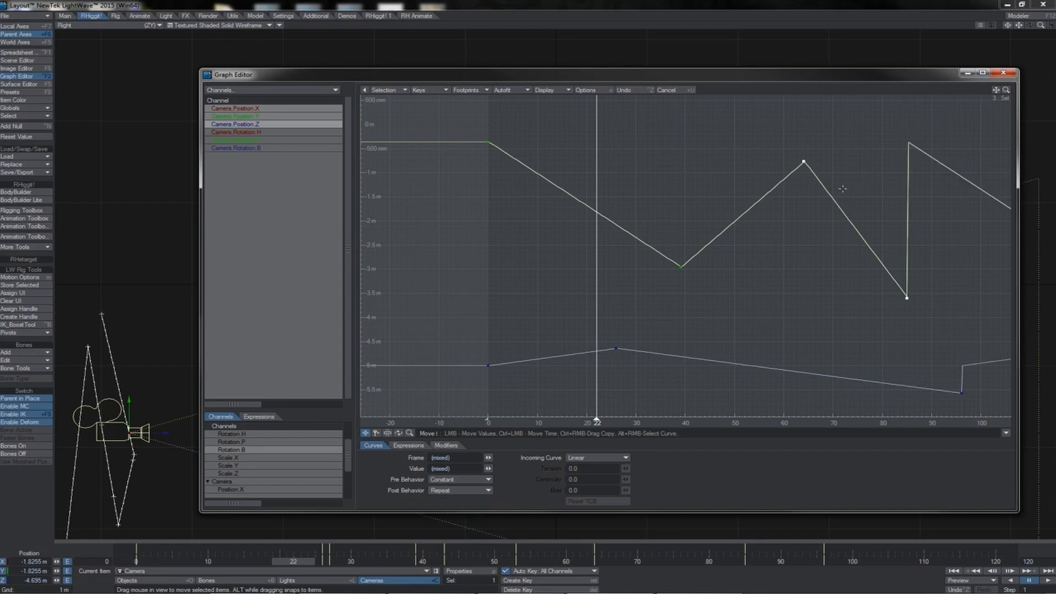
drag(1006, 91, 994, 95)
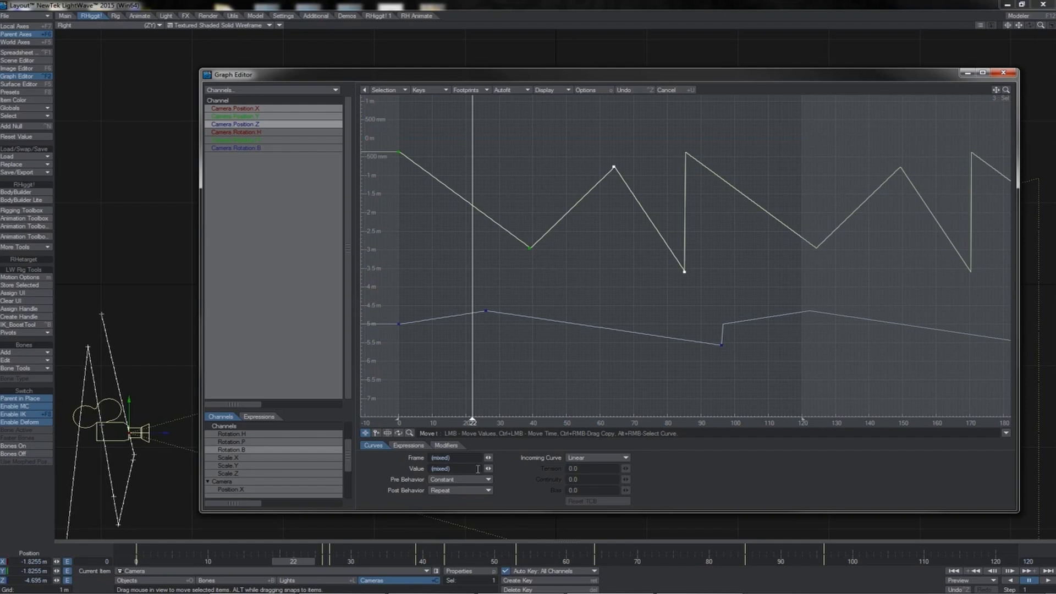
Step: Set the post behavior of the camera position curves to Oscillate and inspect their continuation
click(471, 490)
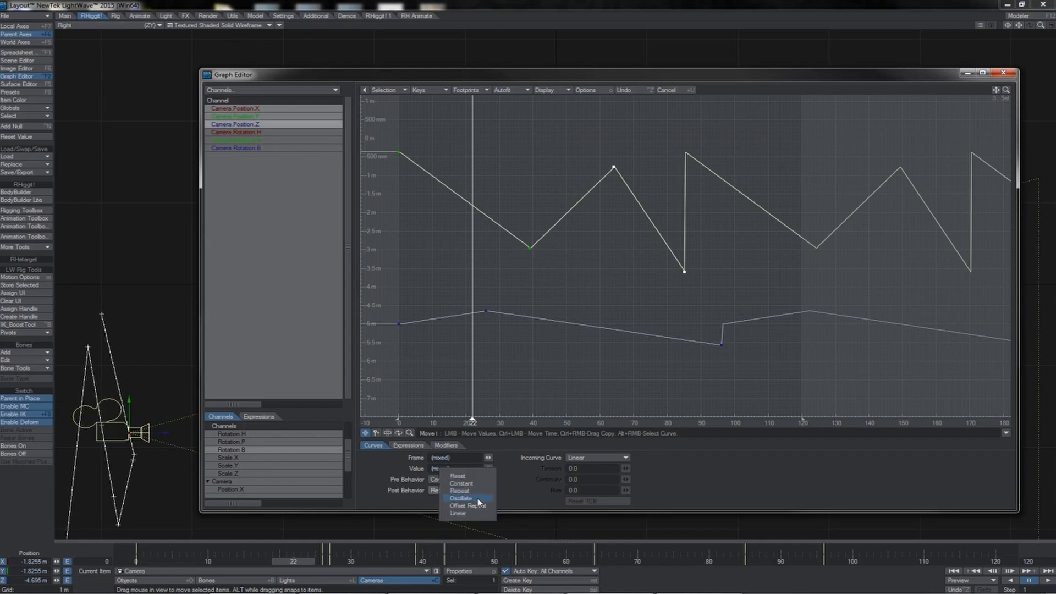
click(477, 500)
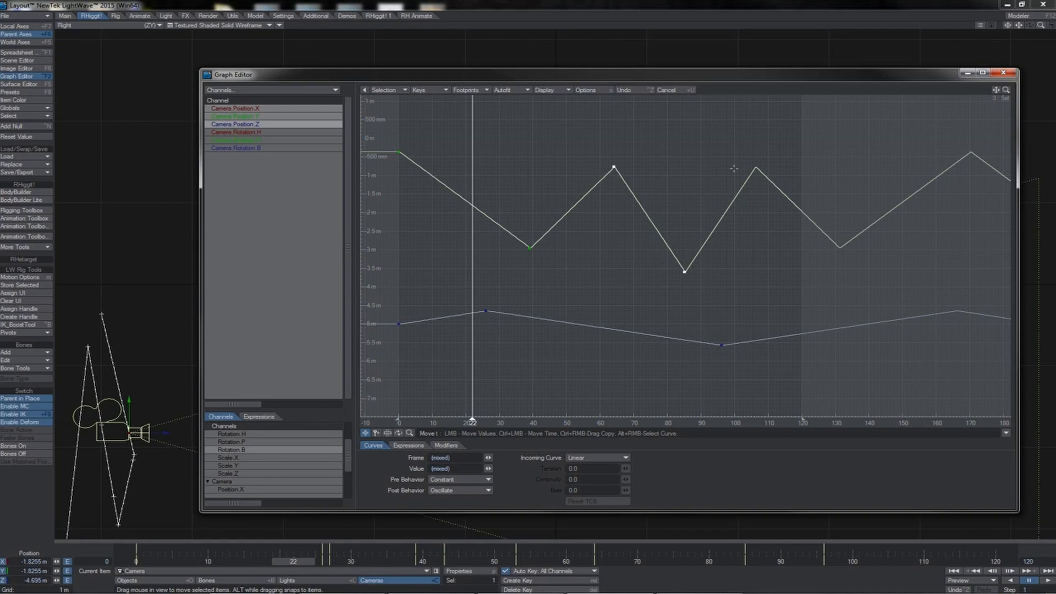
drag(997, 90, 1053, 72)
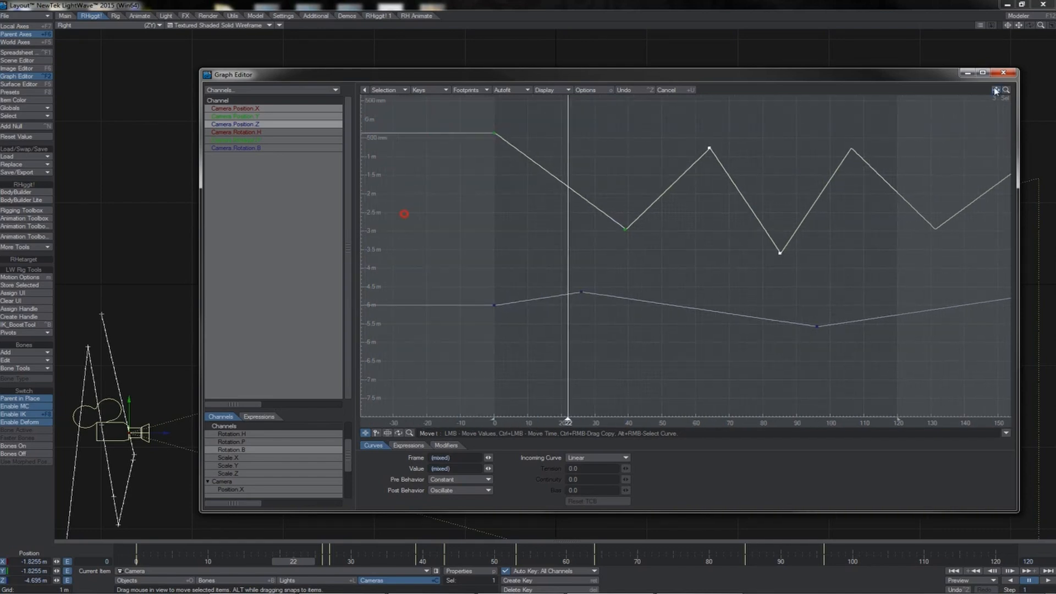
Step: Set the post behavior of the camera position curves to Offset Repeat and inspect how they continue past their last keys
click(487, 490)
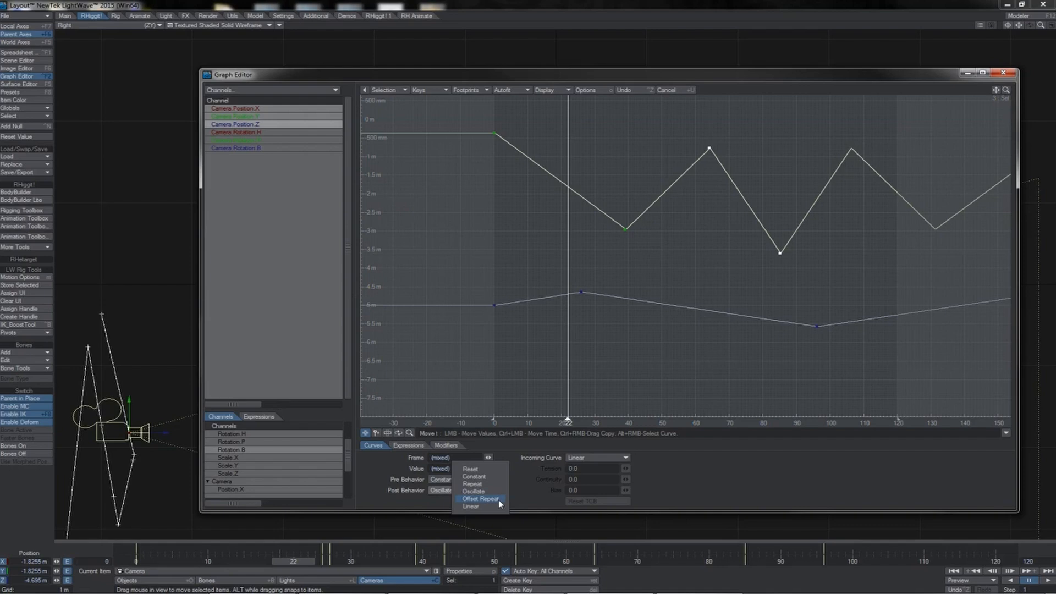
click(498, 499)
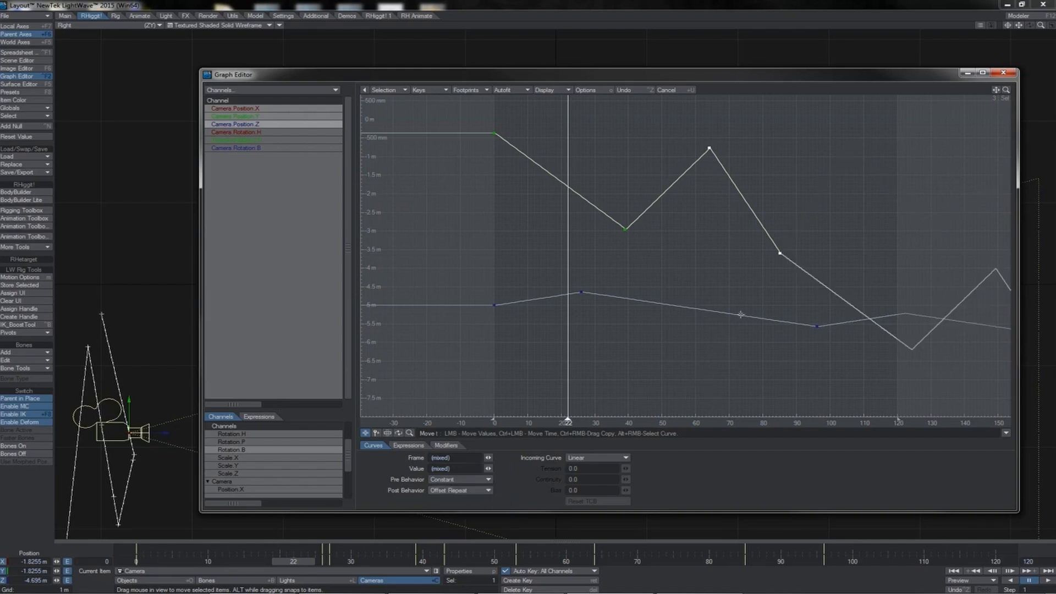
mouse_move(778, 254)
drag(995, 90, 502, 3)
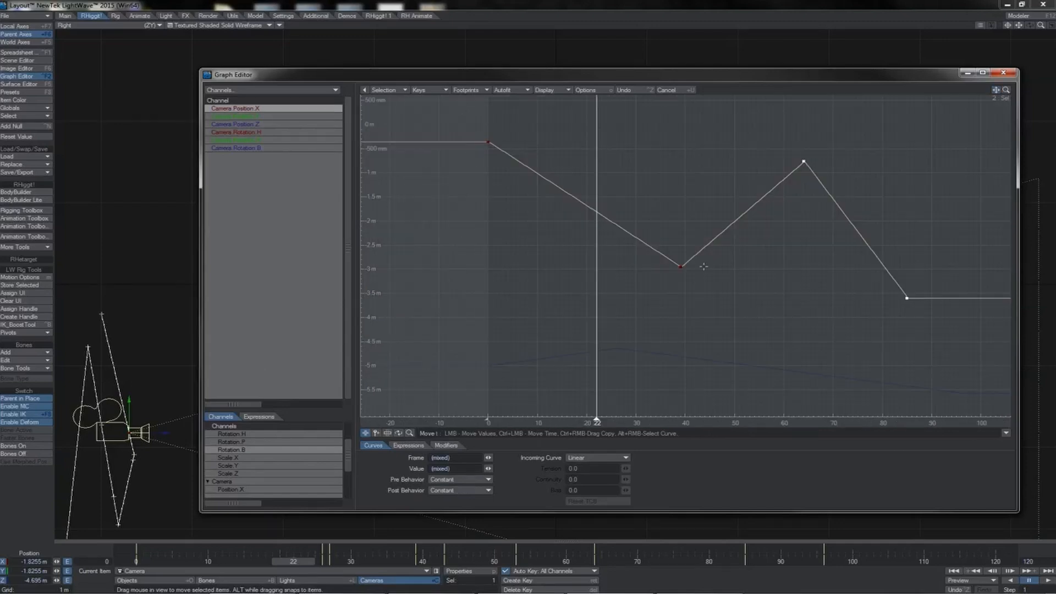